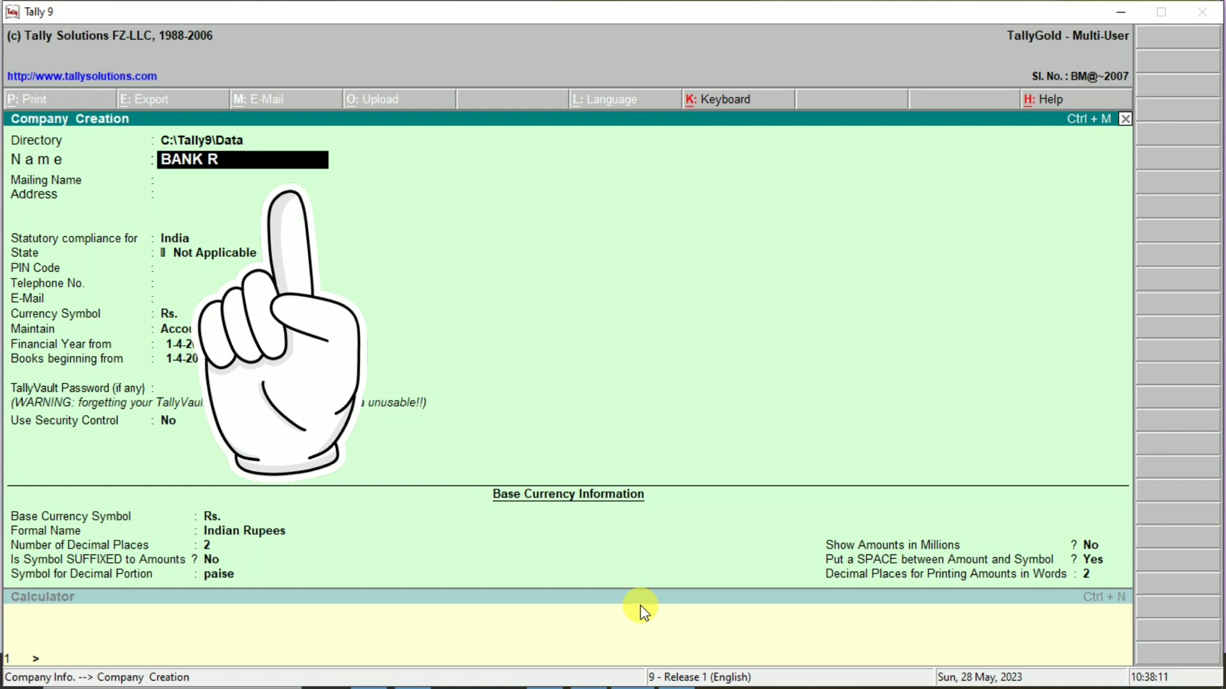
- Name the new company BANK RECONCILATION STATEMENT, keep the same mailing name, and leave the address blank with India for statutory compliance
key(BackSpace)
key(BackSpace)
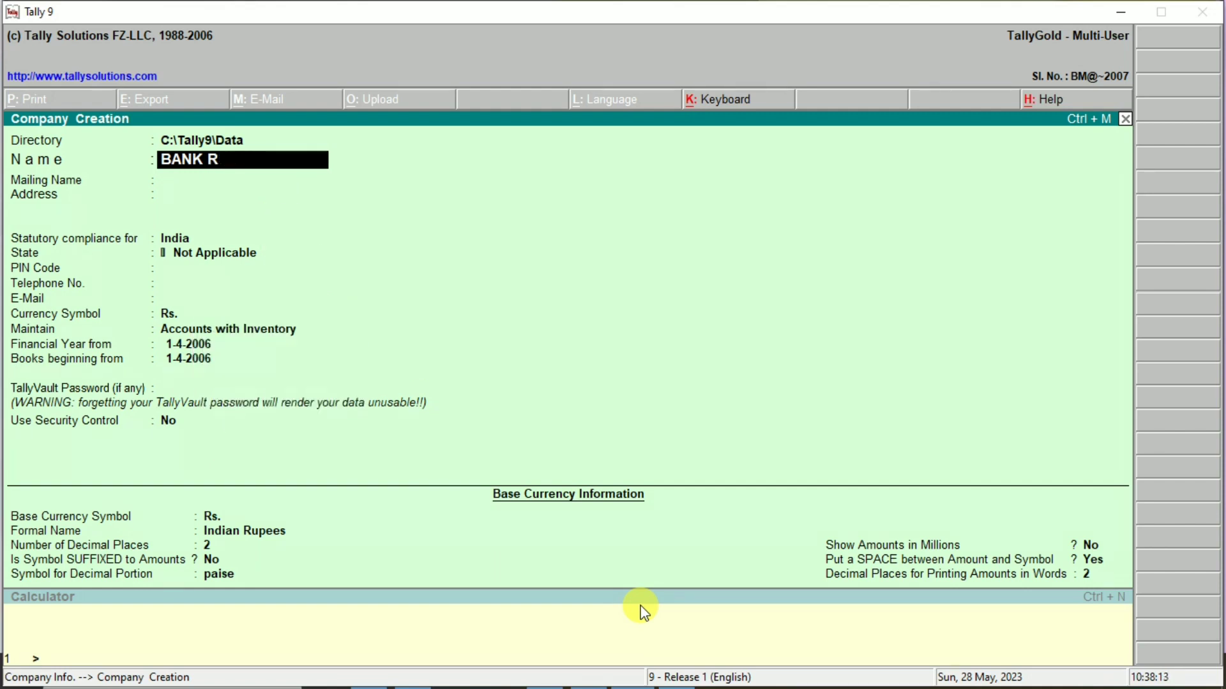
text(ECONCILATION)
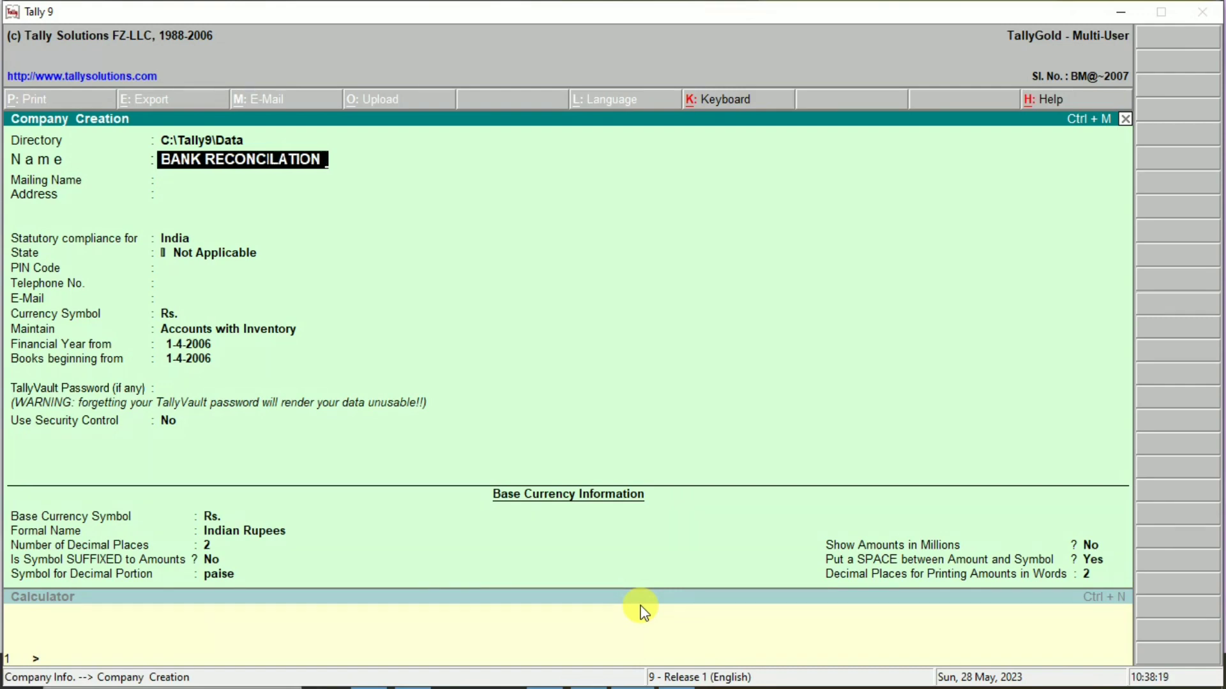
text( STATEMENT)
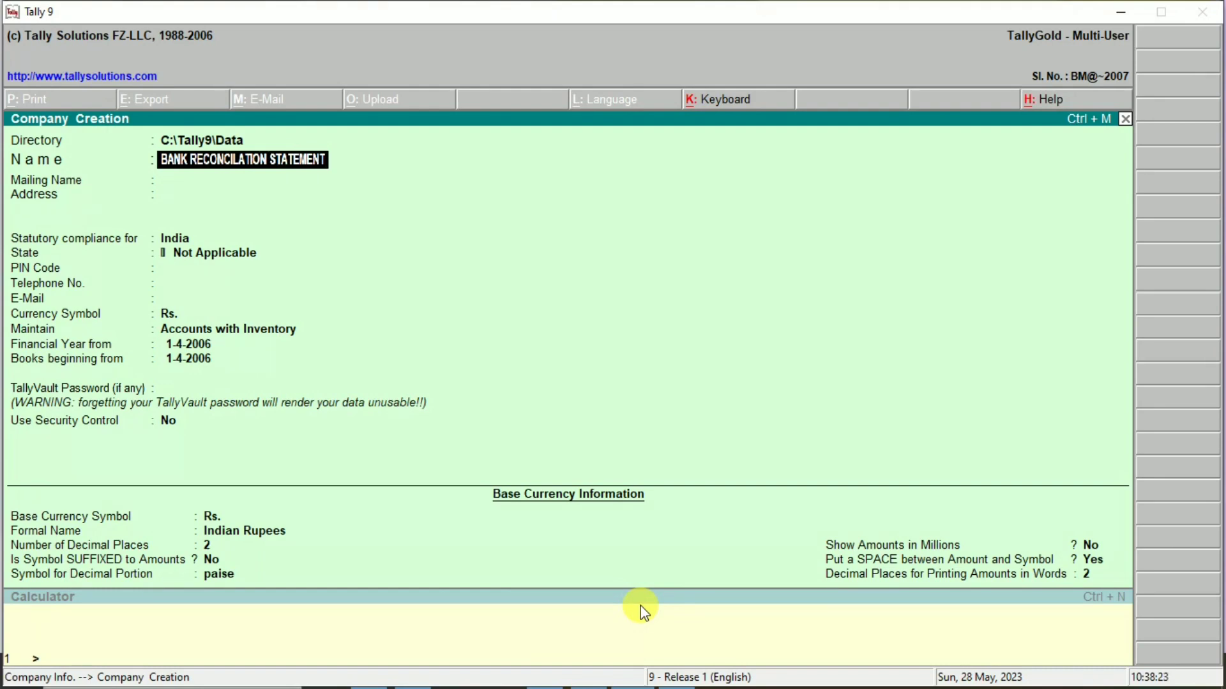
key(Return)
key(Return)
key(Return)
key(Return)
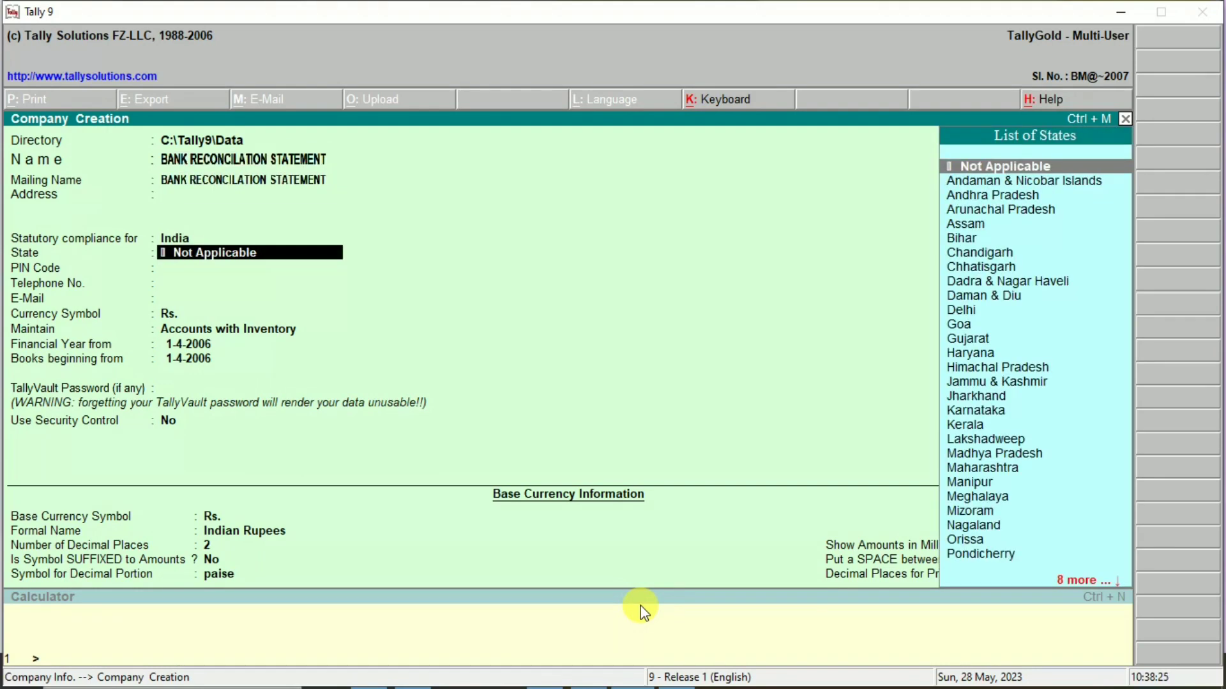
- Set the company's state to West Bengal and have it maintain Accounts Only, leaving the contact fields blank
text(w)
key(Return)
key(Return)
key(Return)
key(Return)
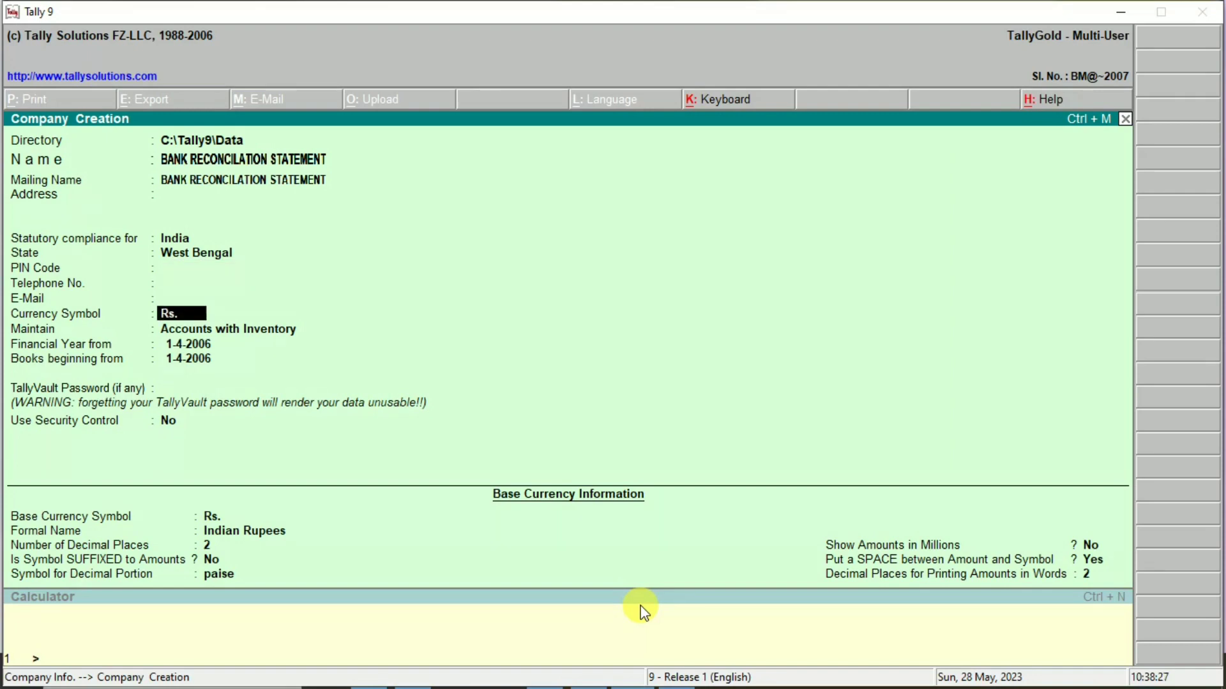
key(Return)
key(Up)
key(Return)
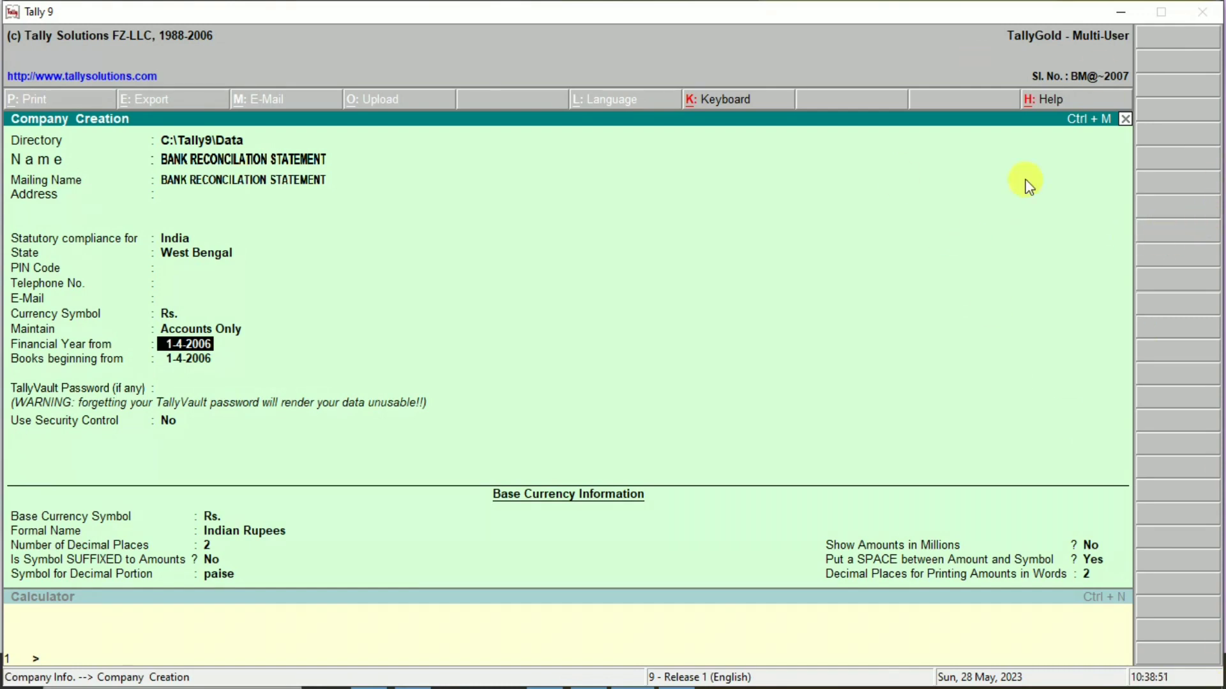
- Clear the financial year start date and quit the company creation form without saving
key(alt+Tab)
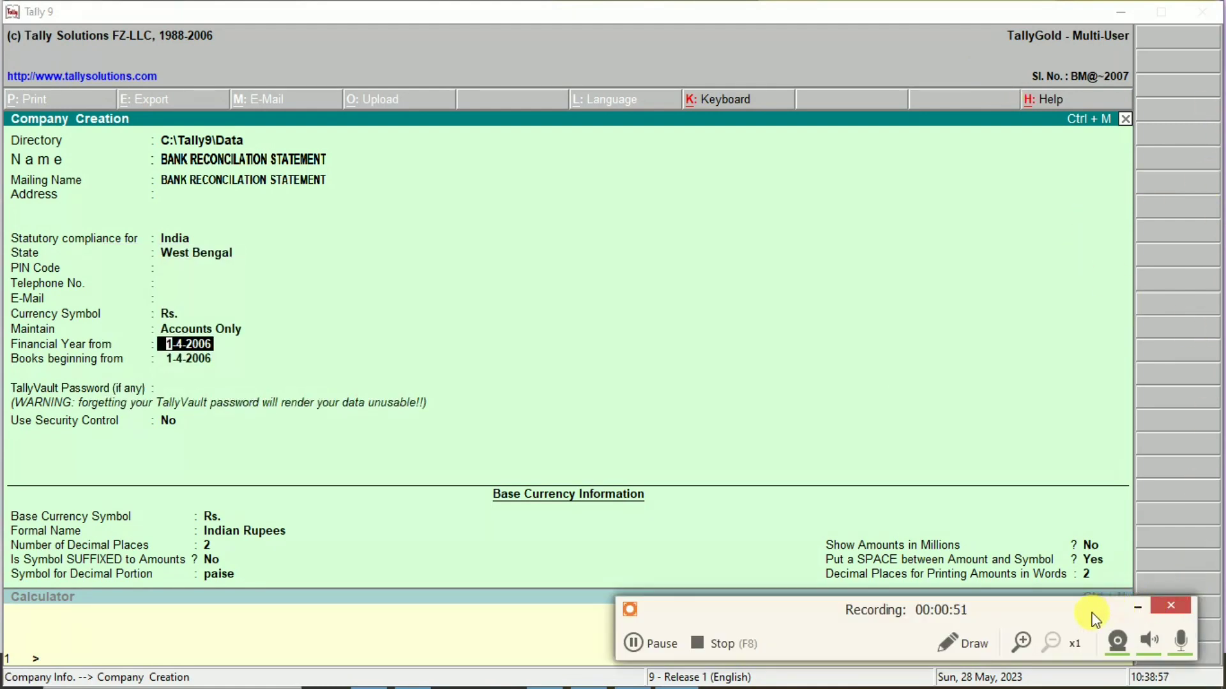
drag(1091, 611, 970, 439)
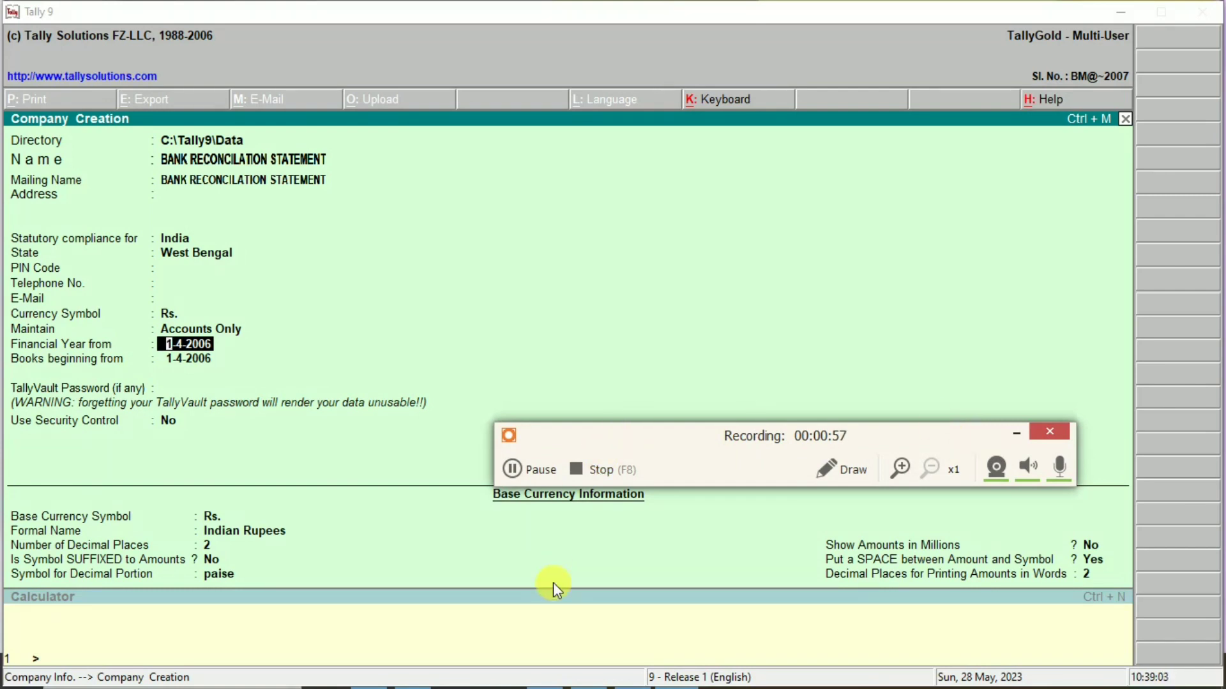
key(alt+Tab)
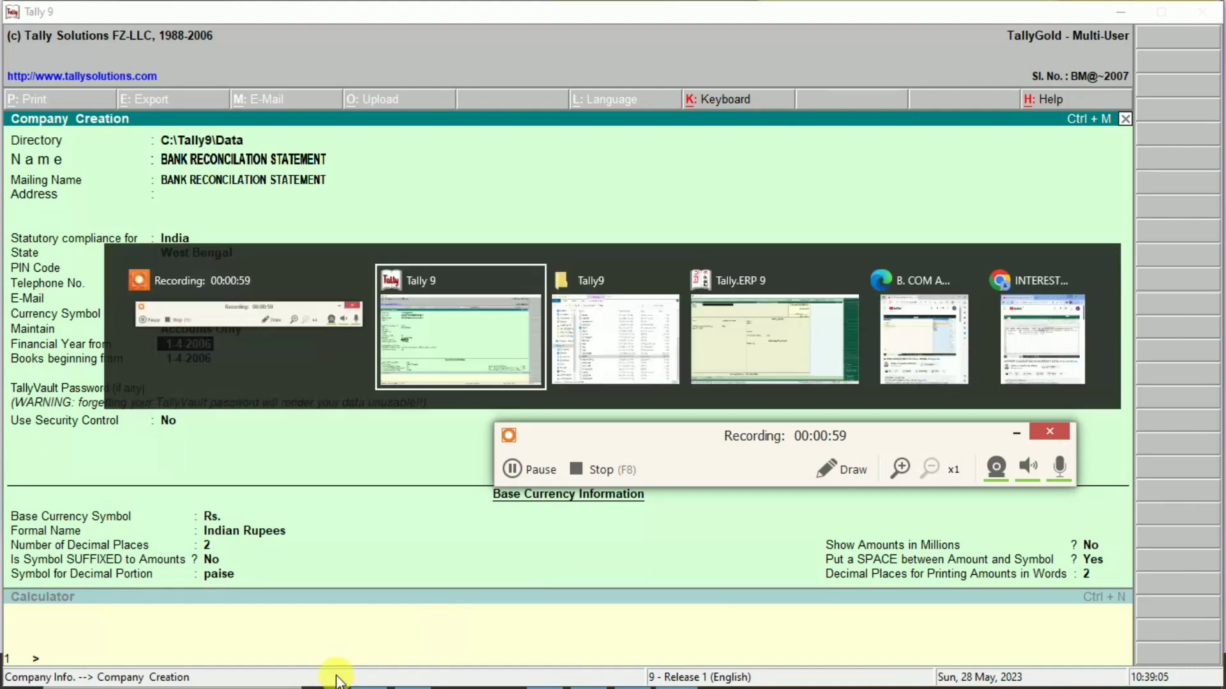
key(BackSpace)
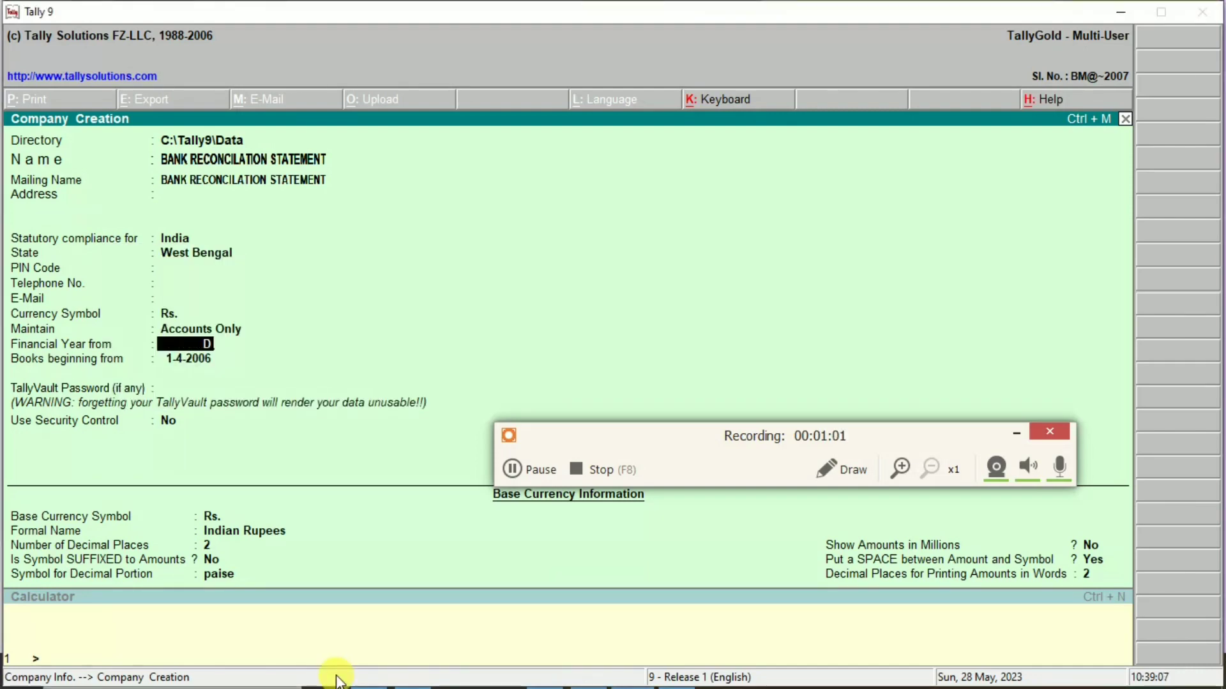
key(Escape)
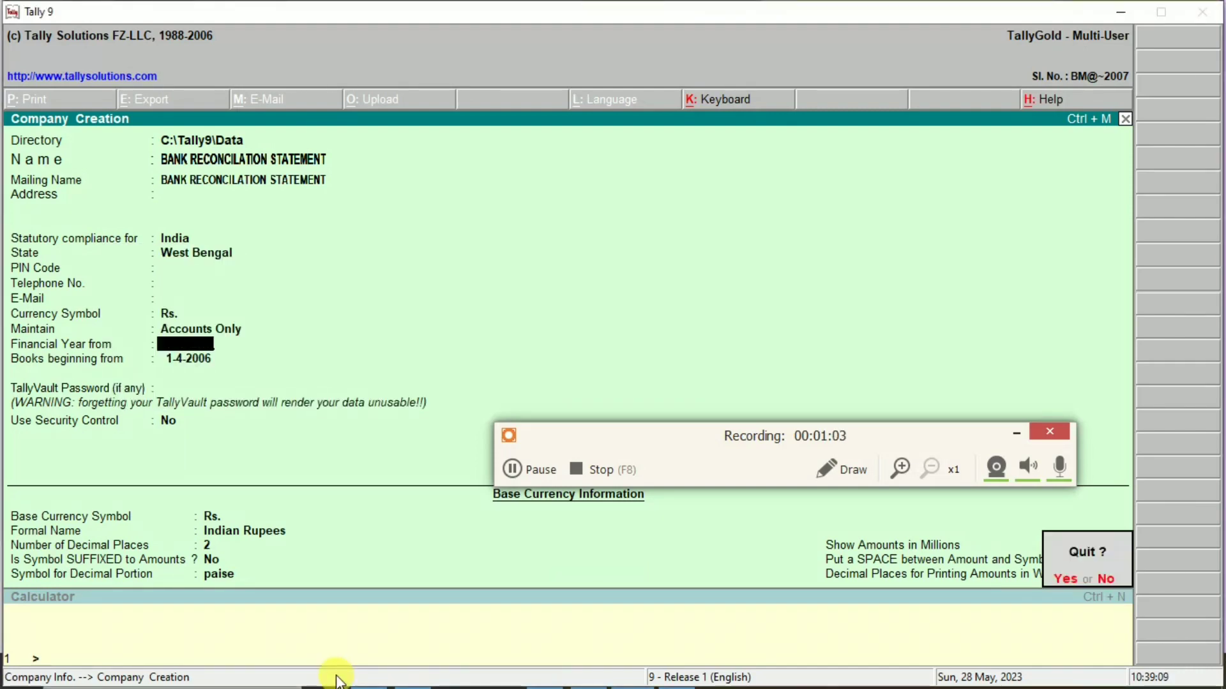
key(y)
key(Escape)
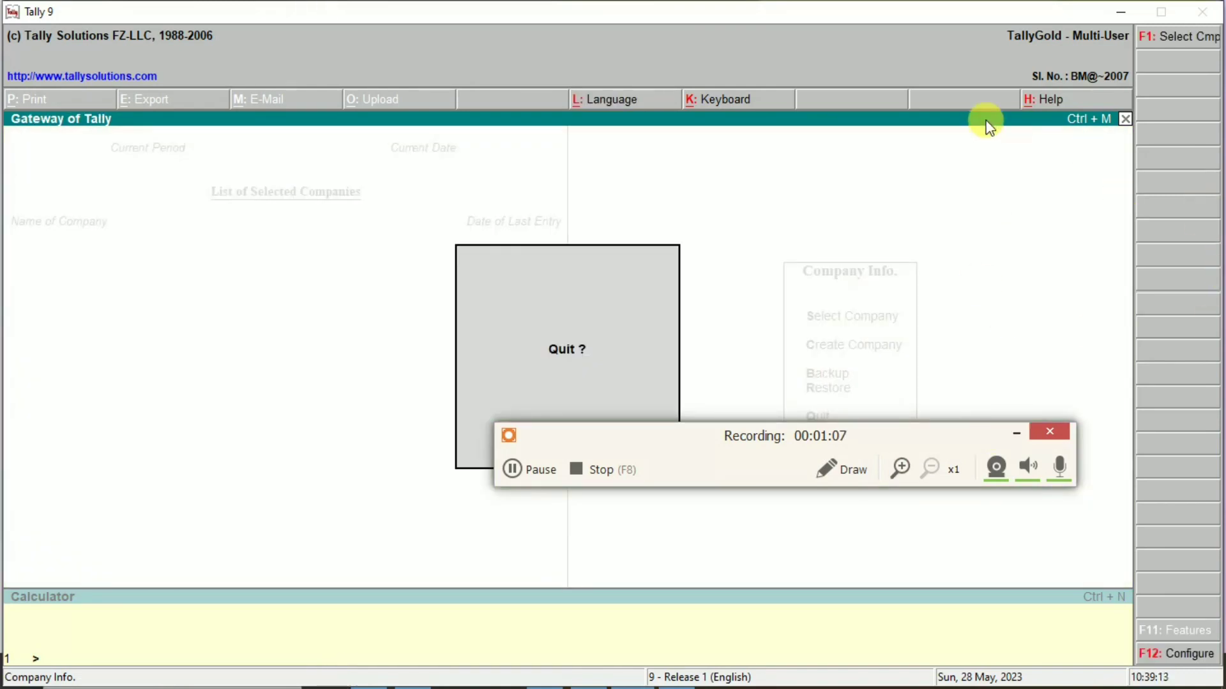
- Minimize Tally 9 and open the Windows Date & time settings
click(1120, 14)
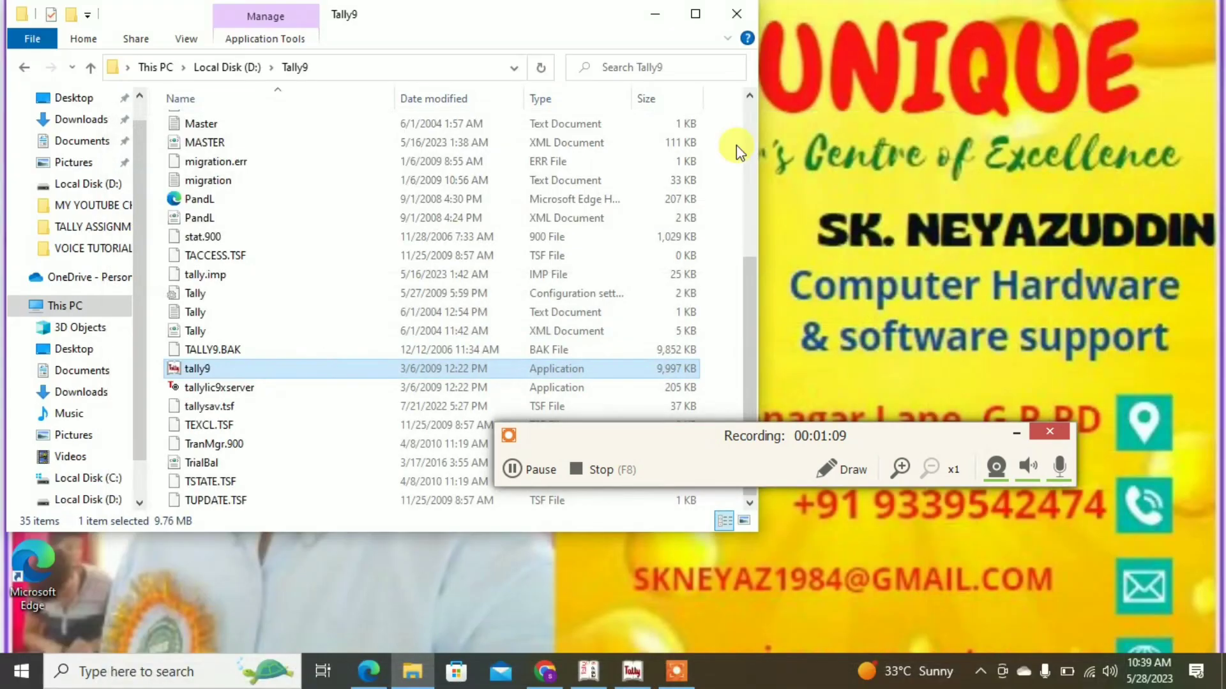
click(153, 669)
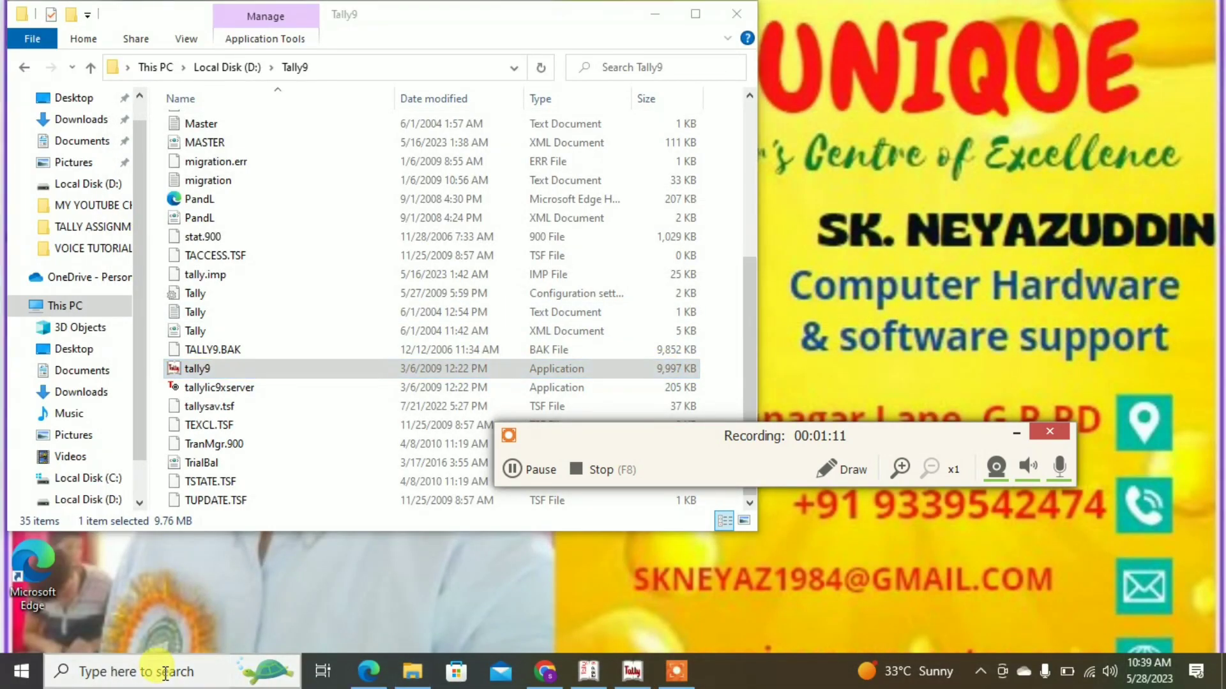
text(DATE)
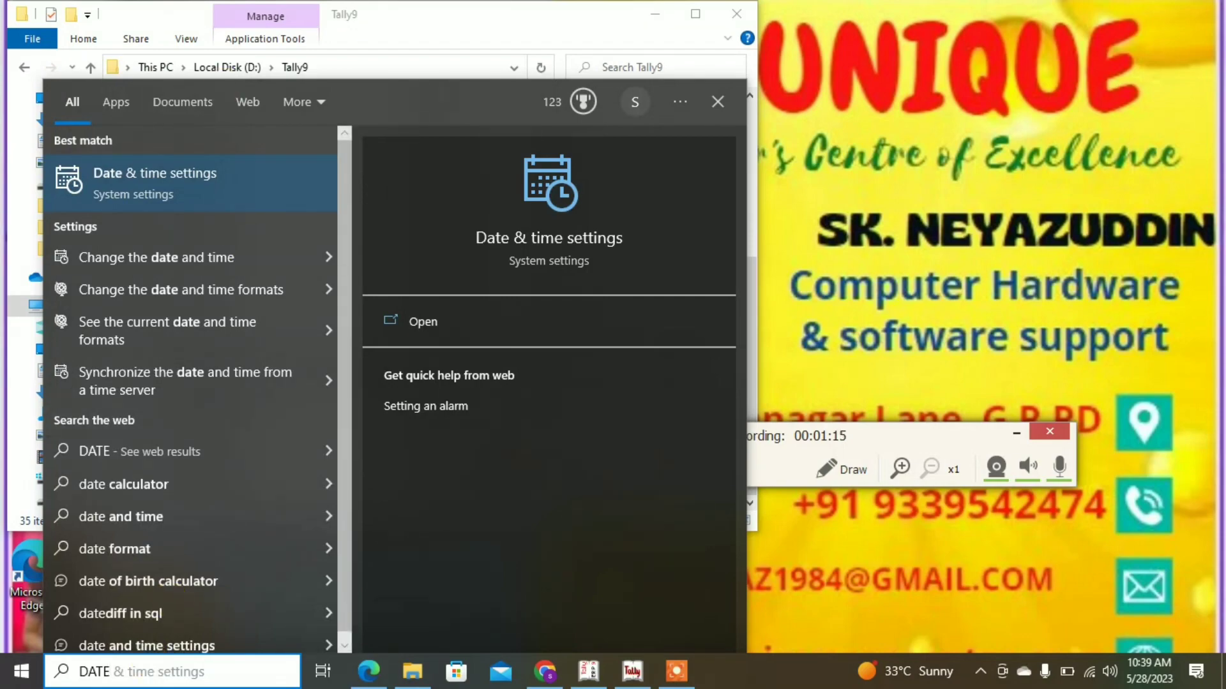
click(175, 191)
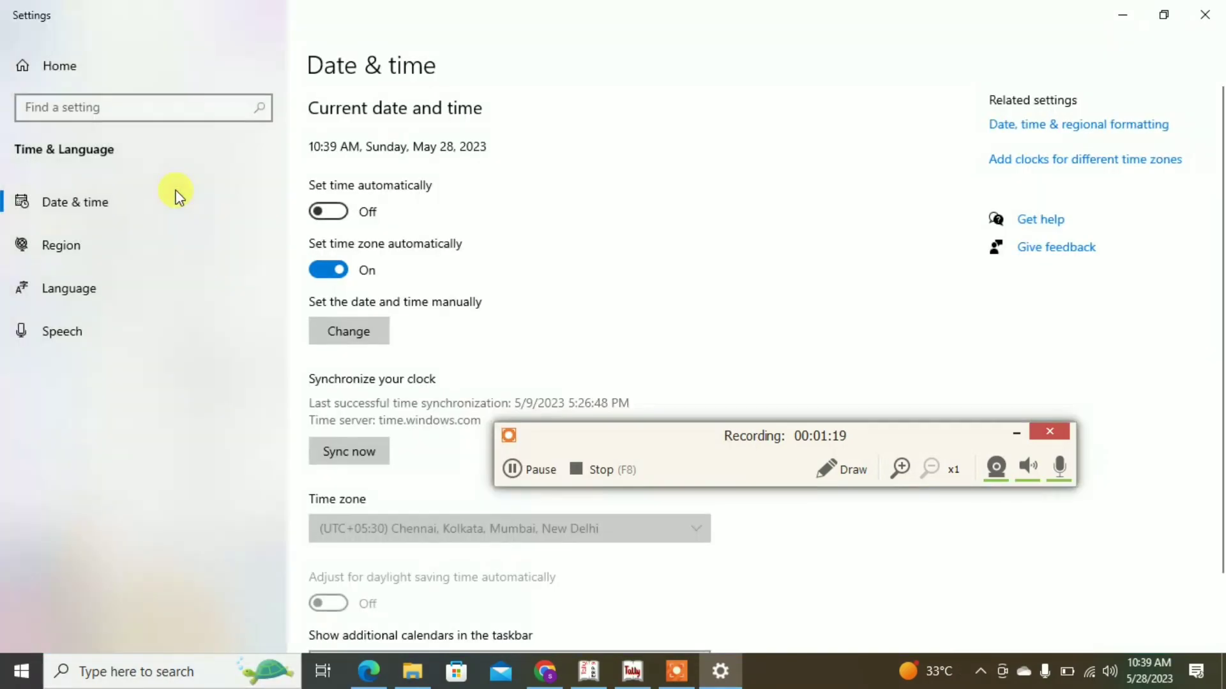
- Start a manual change of the system date and time and set the day to 23
click(357, 326)
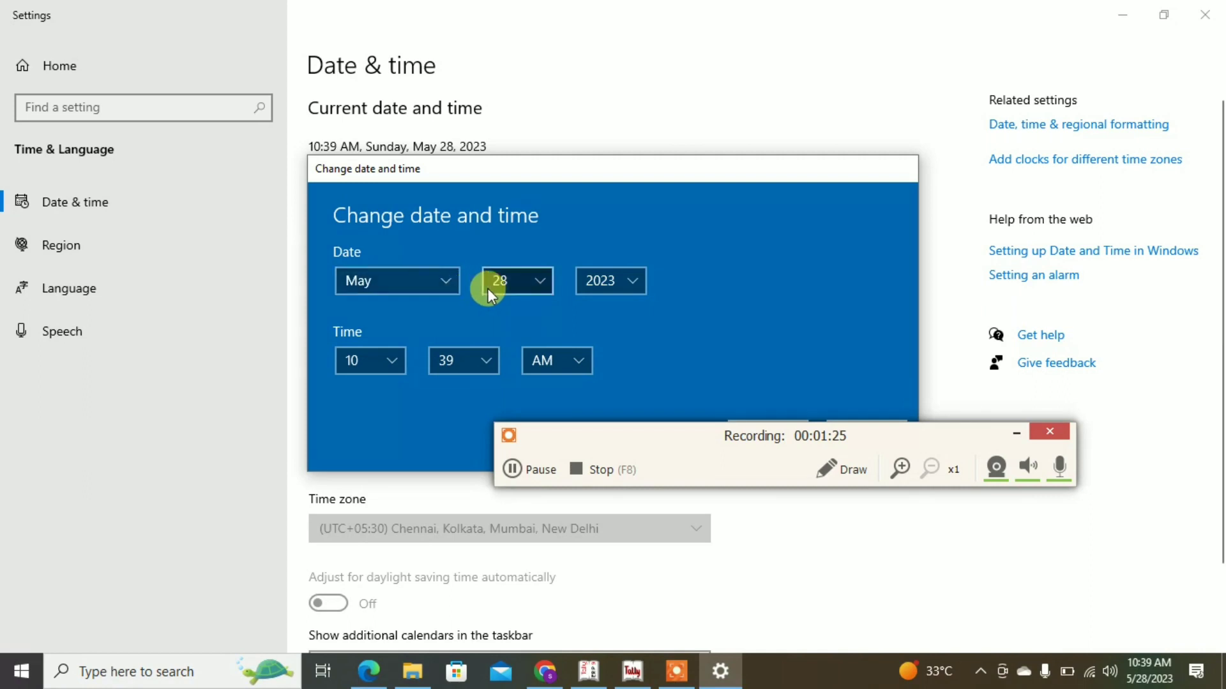
click(511, 281)
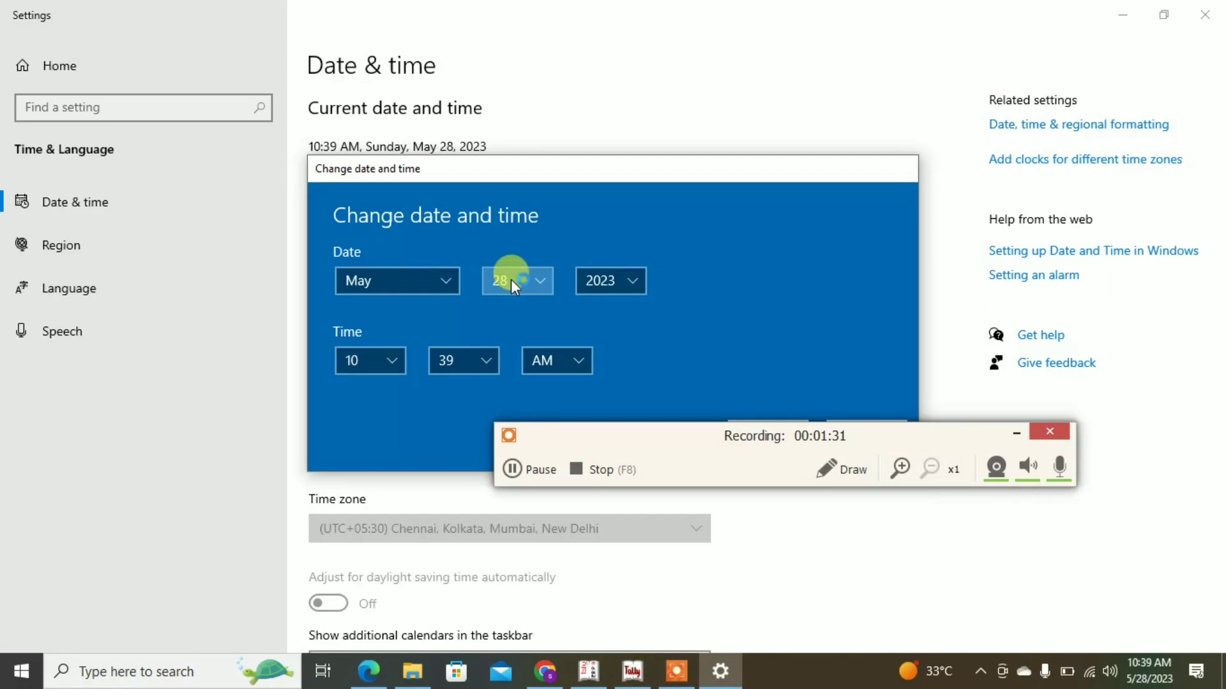
click(511, 279)
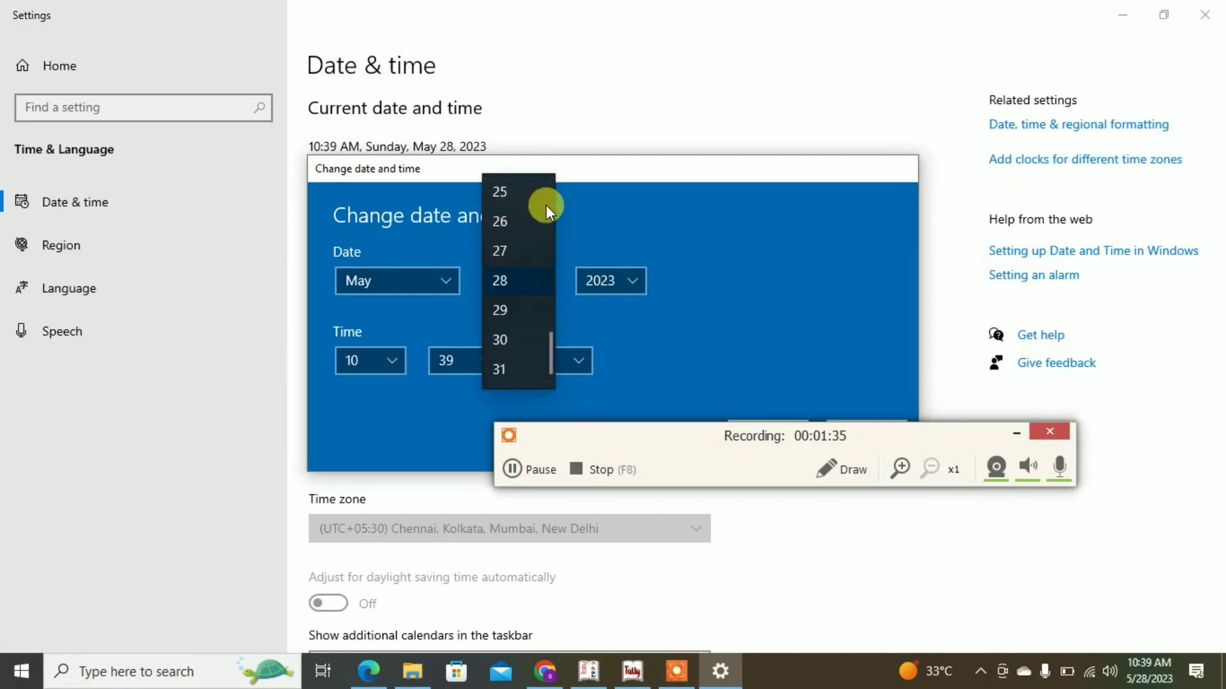
scroll(544, 203, up, 3)
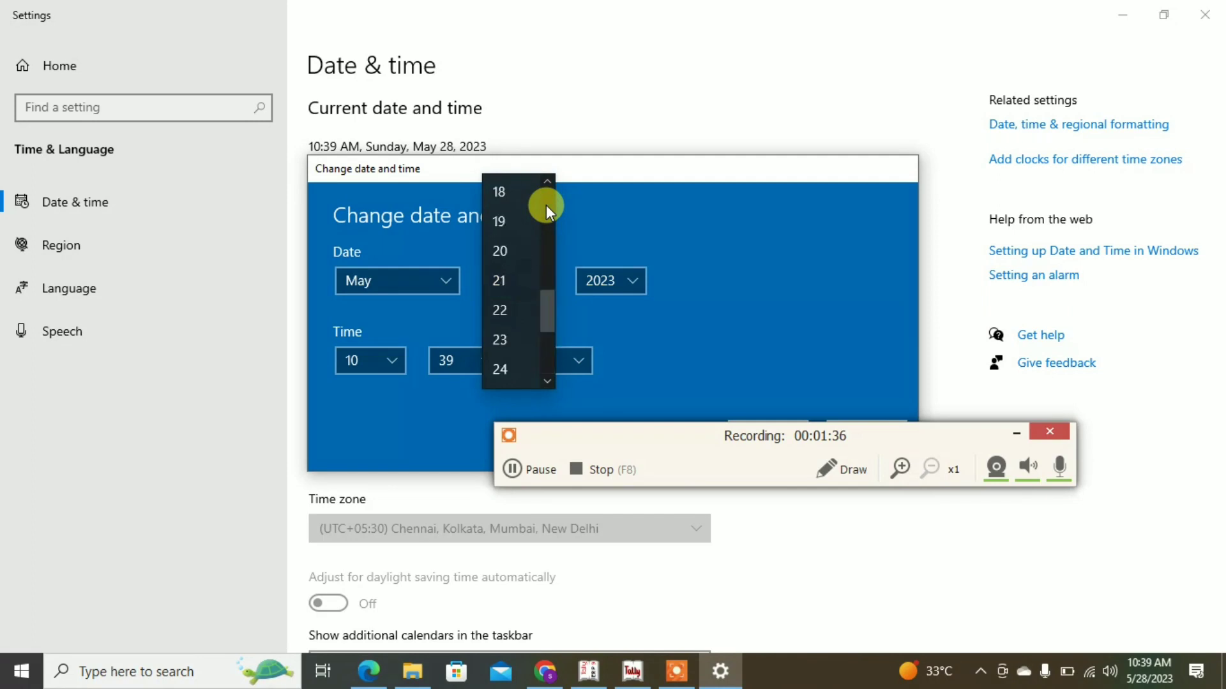
click(489, 339)
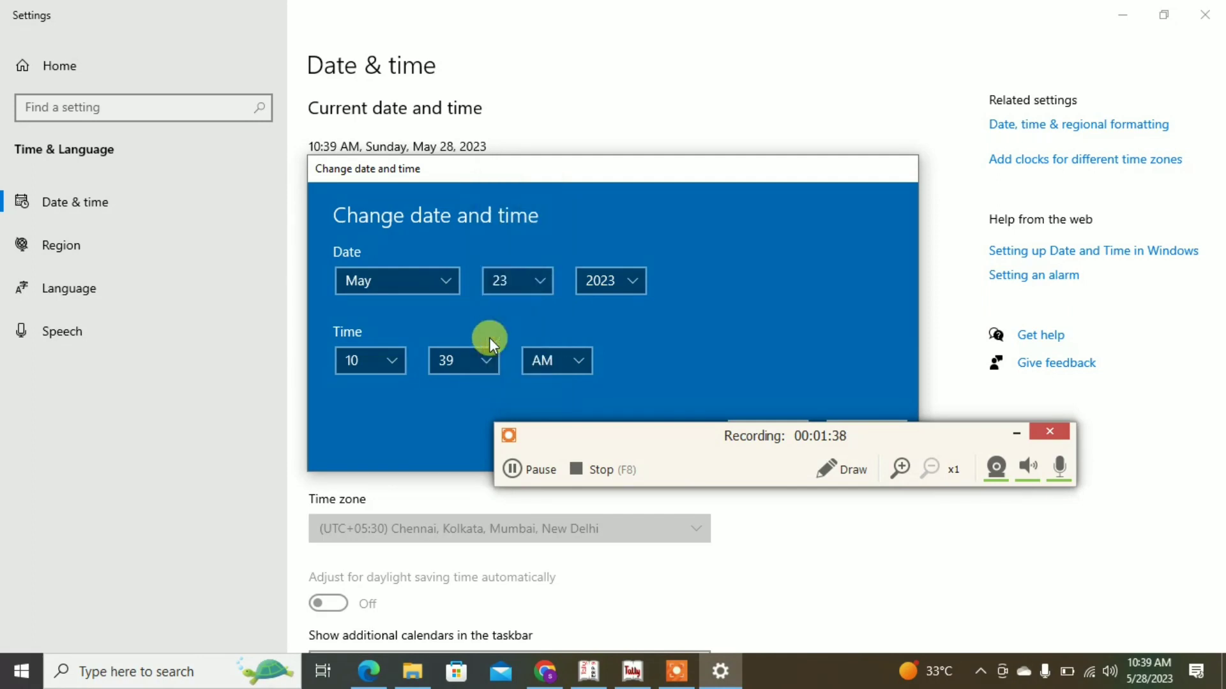
- Set the manual system time to hour 5 and minute 42
click(389, 364)
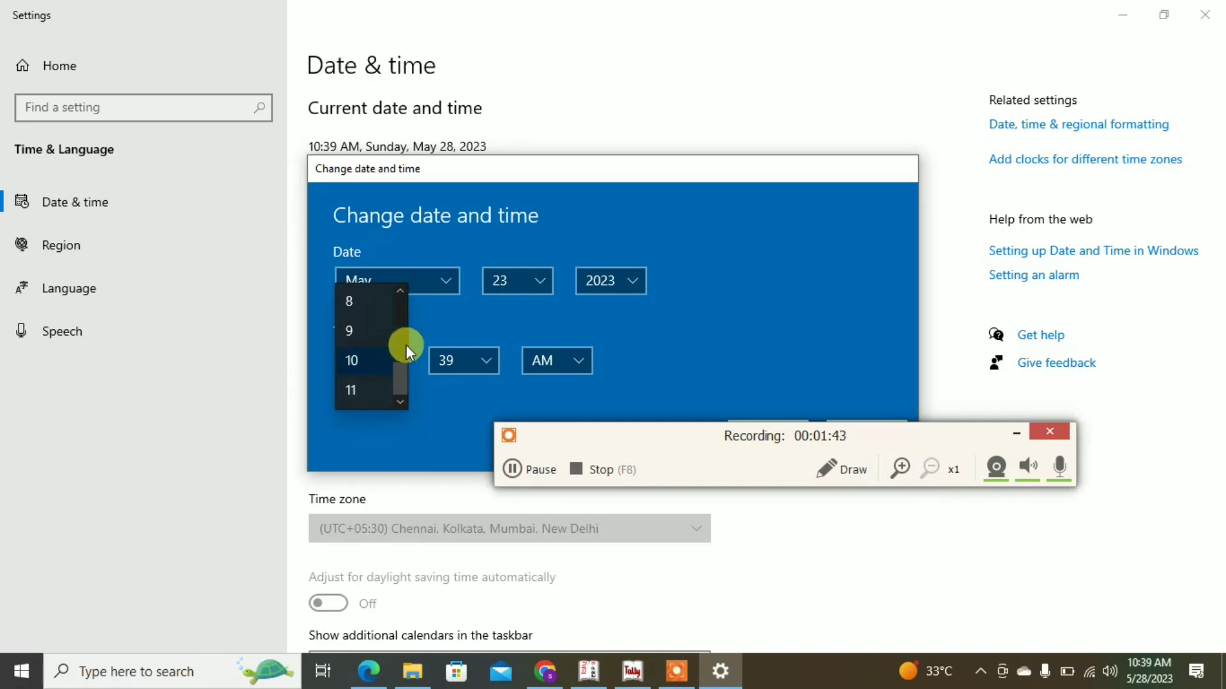
scroll(406, 345, up, 2)
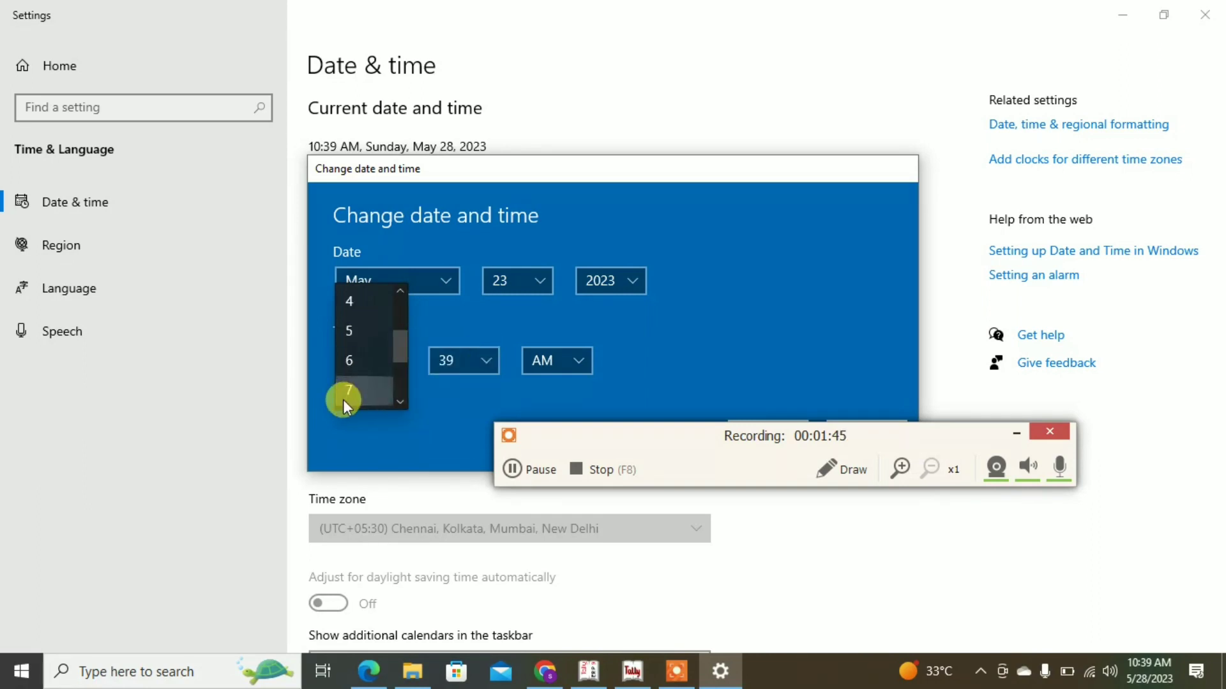
click(399, 399)
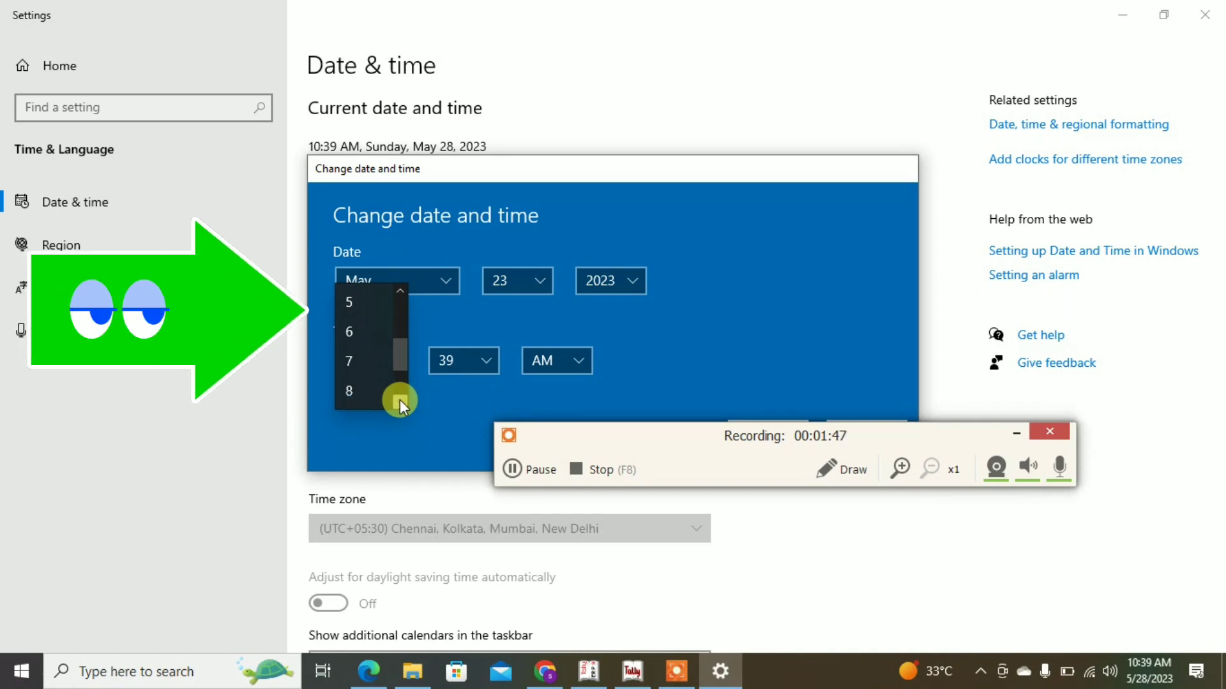
click(350, 308)
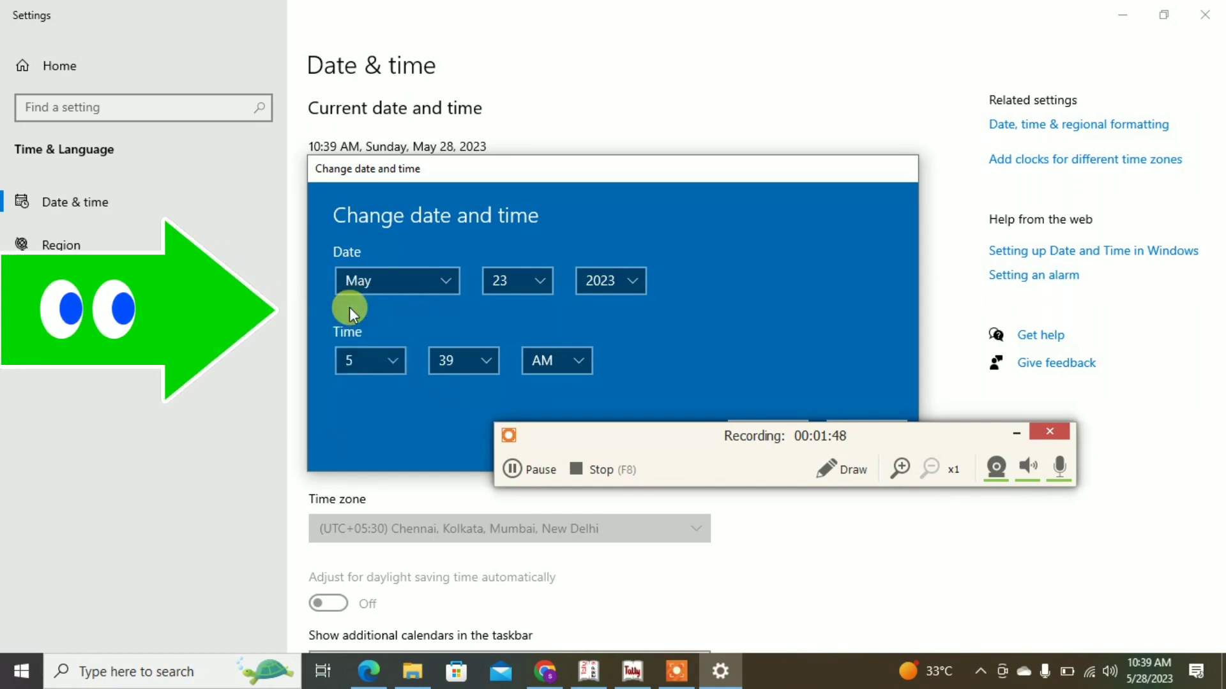
click(457, 360)
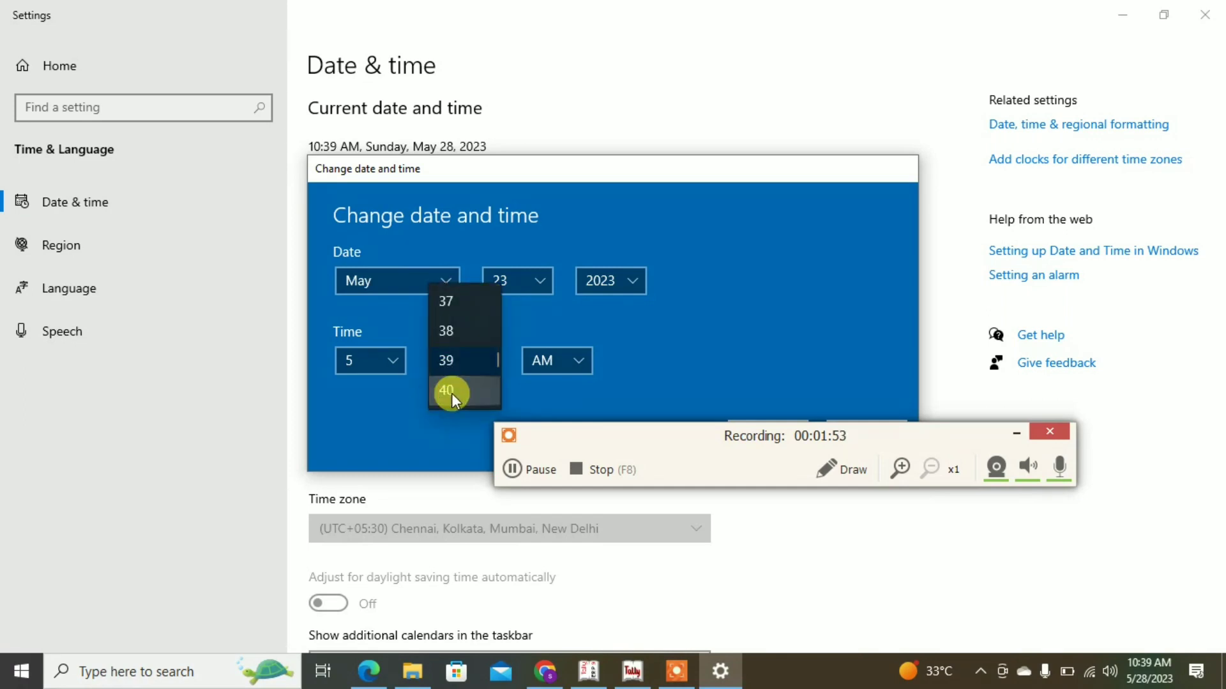
click(498, 400)
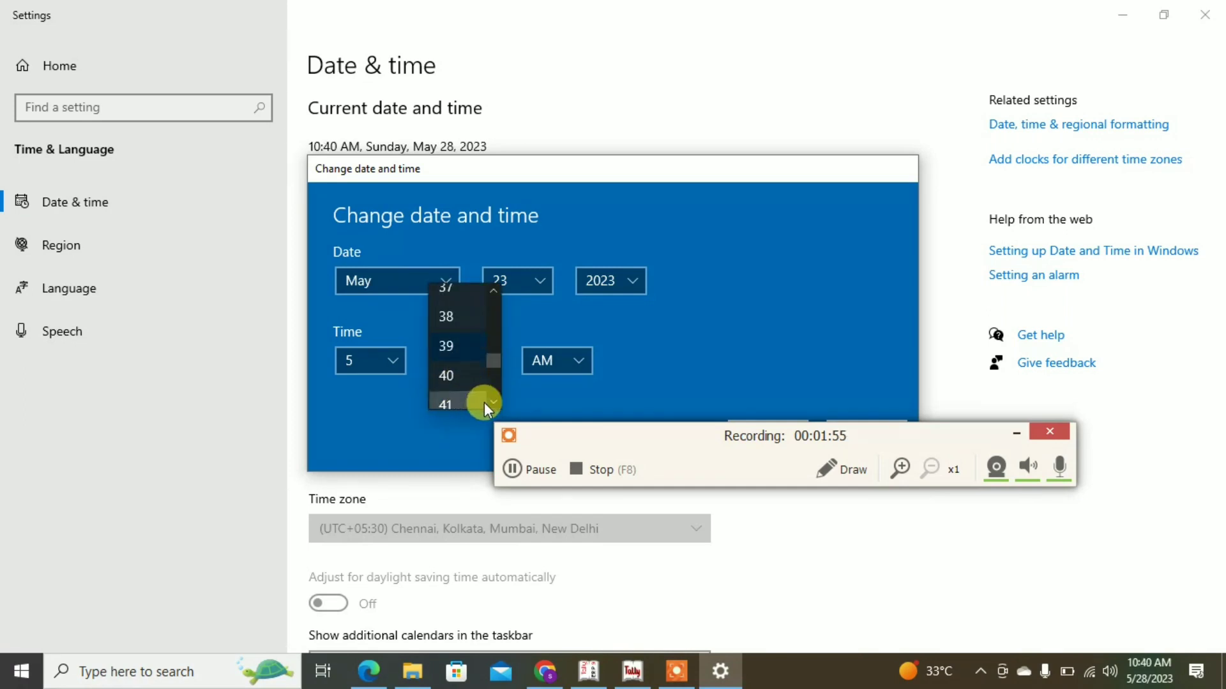
click(491, 402)
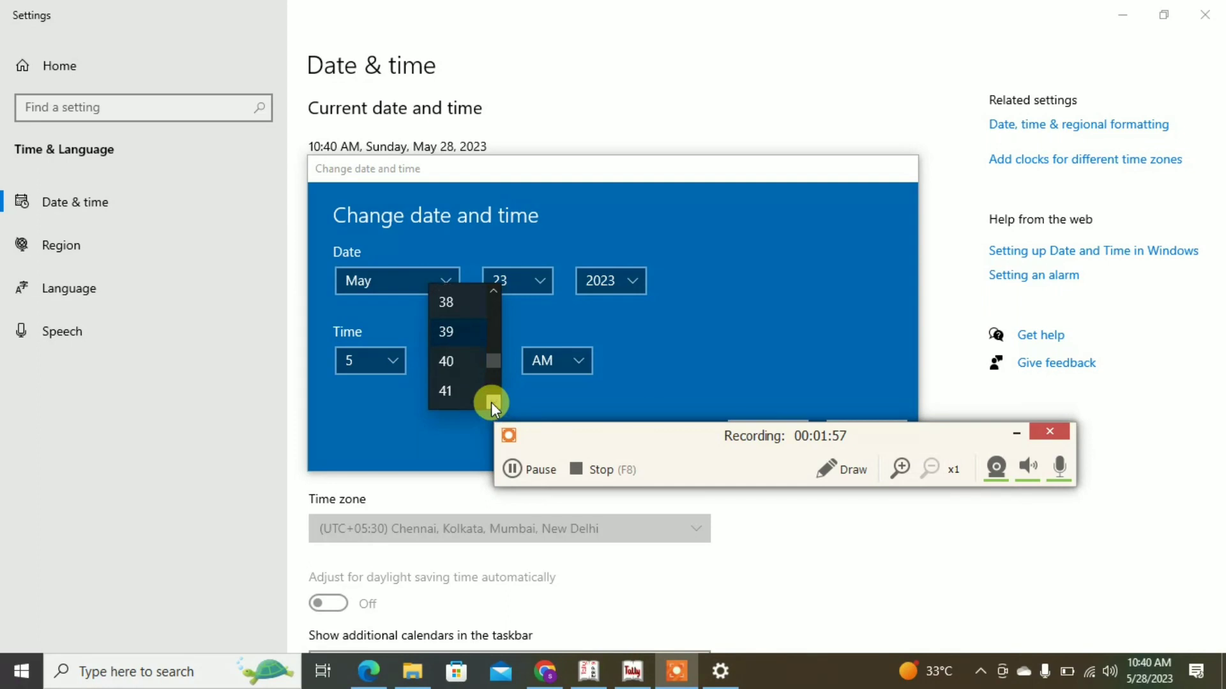
click(494, 404)
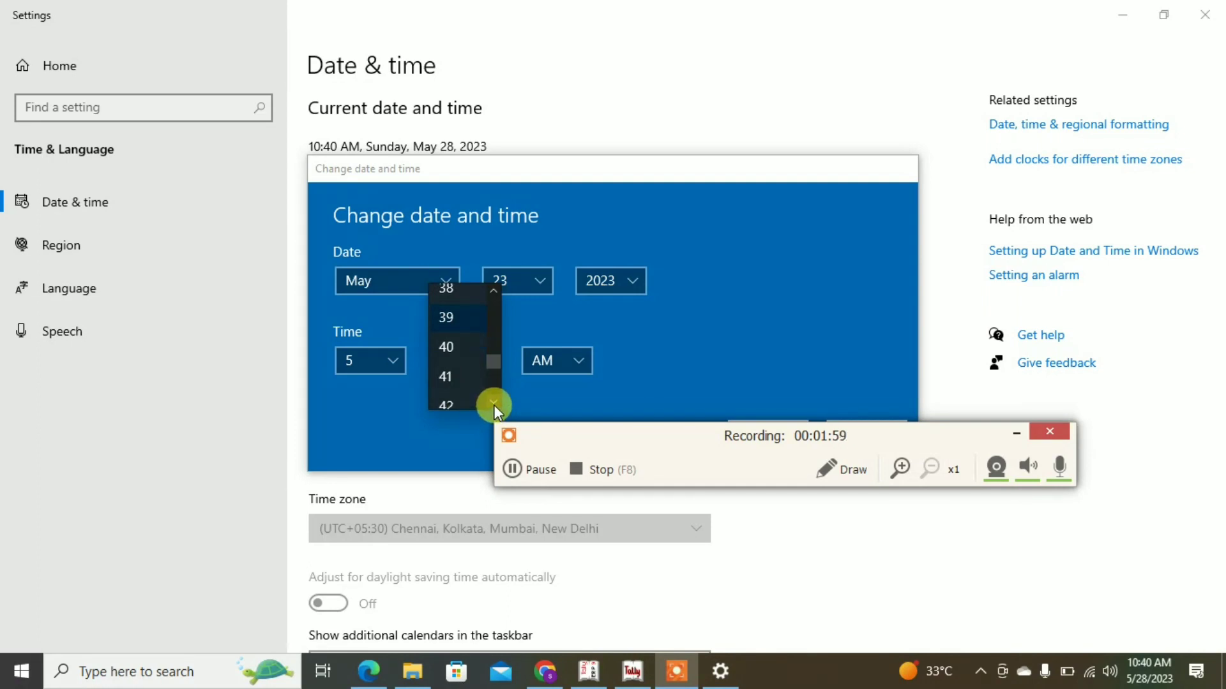
click(463, 401)
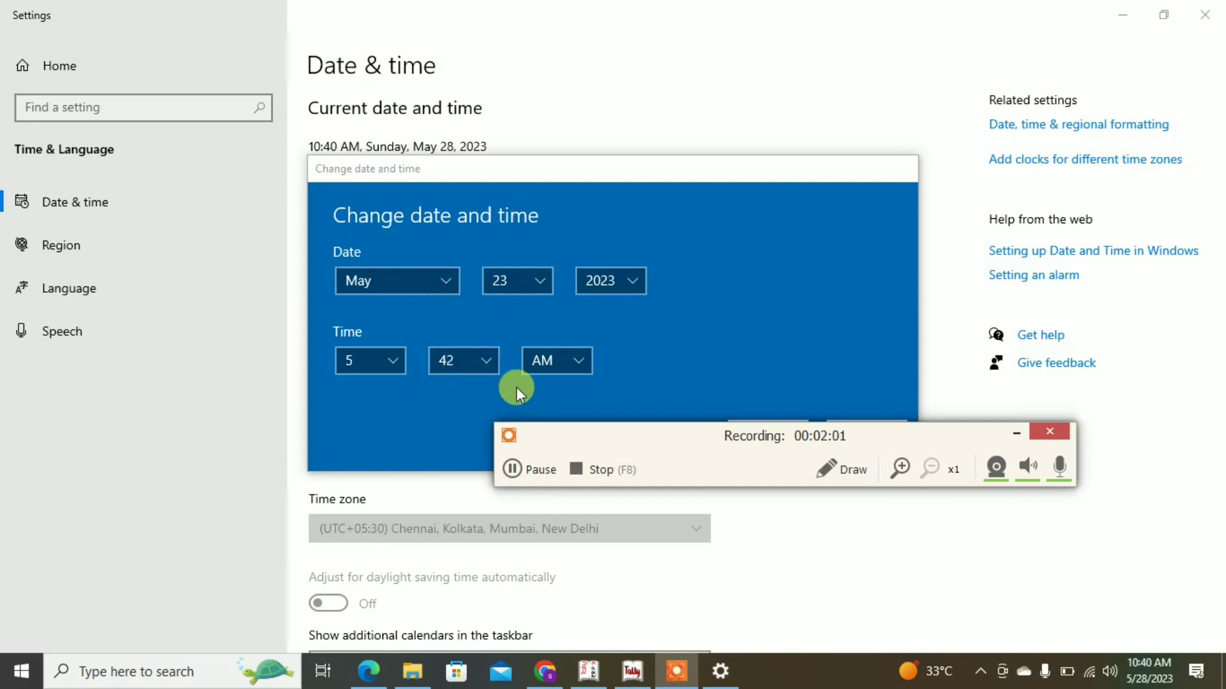
- Set the manual time to PM and apply the new system date and time
click(548, 363)
click(548, 392)
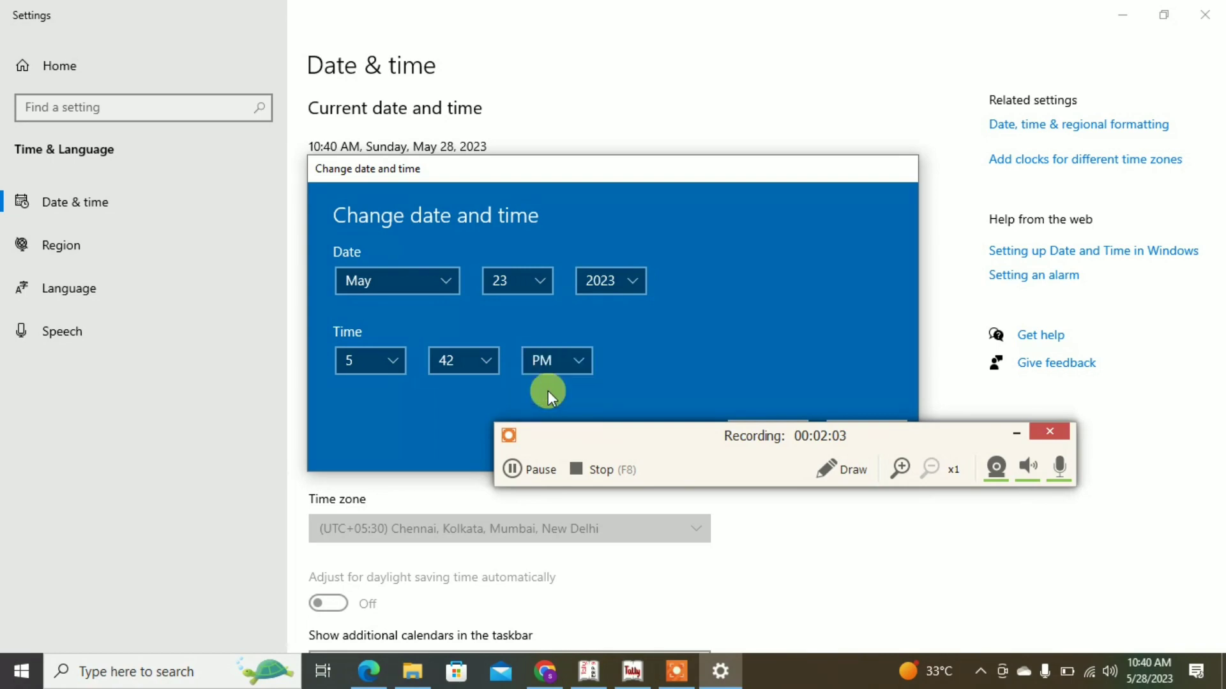
drag(676, 427, 692, 515)
click(759, 436)
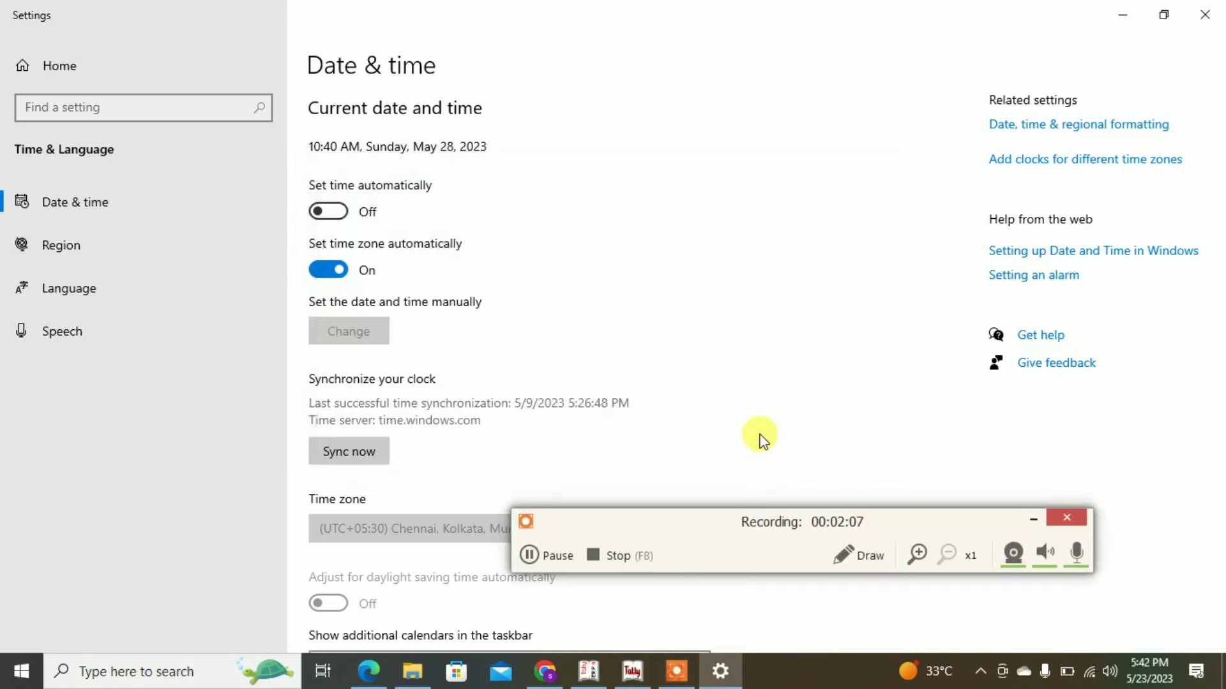
- Close the date settings and the Tally9 folder window, and switch back to Tally 9
click(1205, 12)
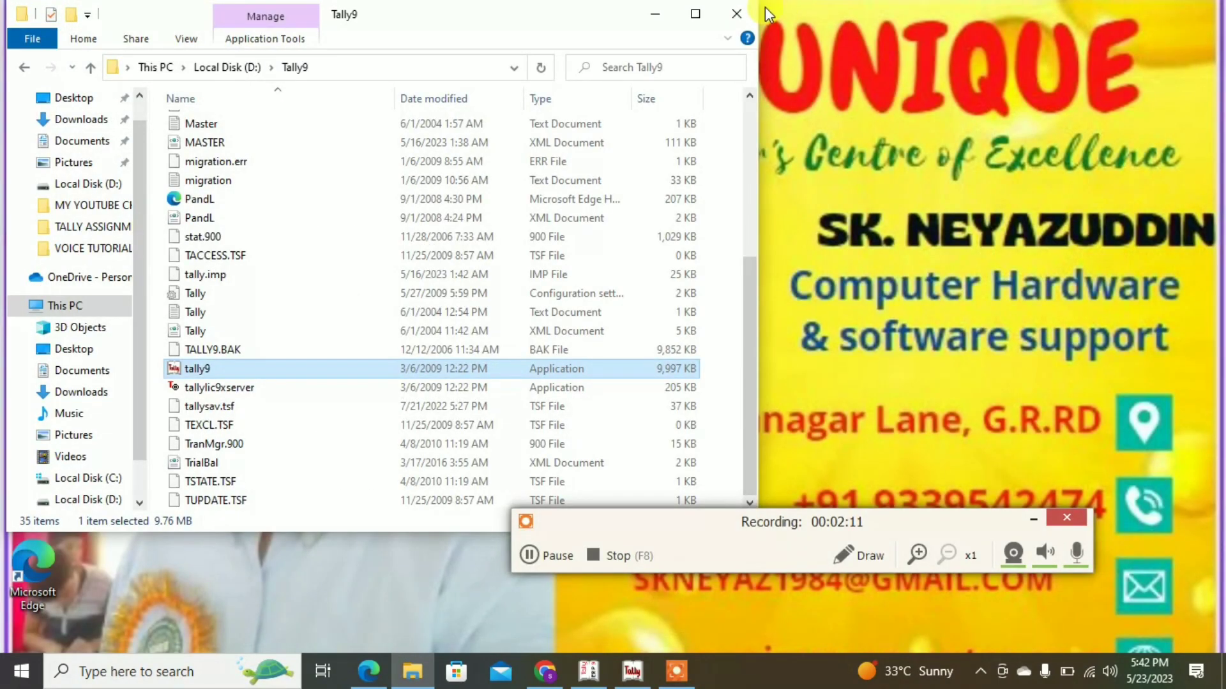
click(735, 15)
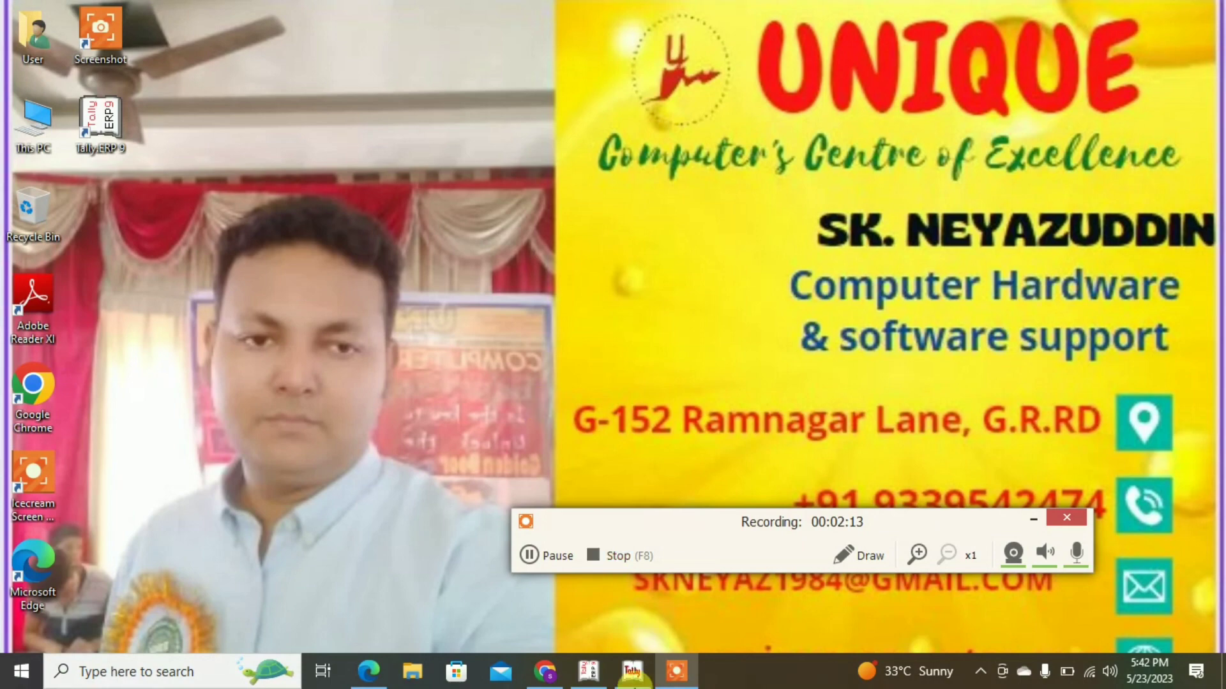
click(633, 672)
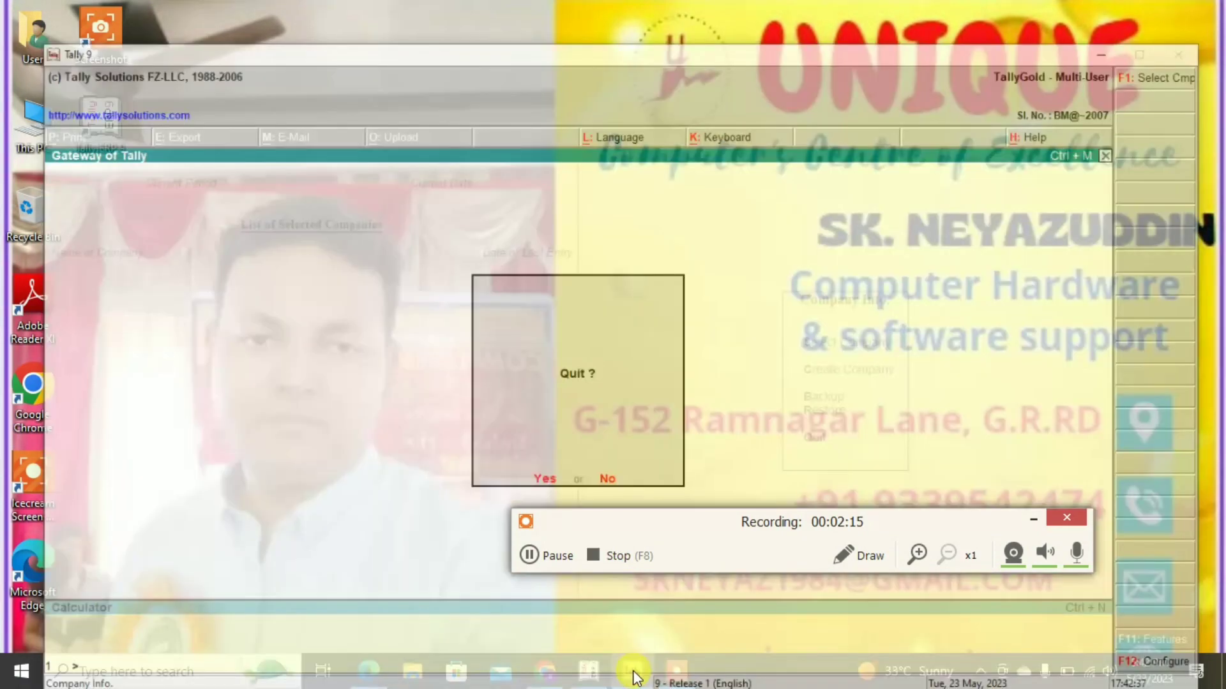
- Dismiss the quit prompt and start creating a company named BANK RECONCILATION STATEMENT
key(Escape)
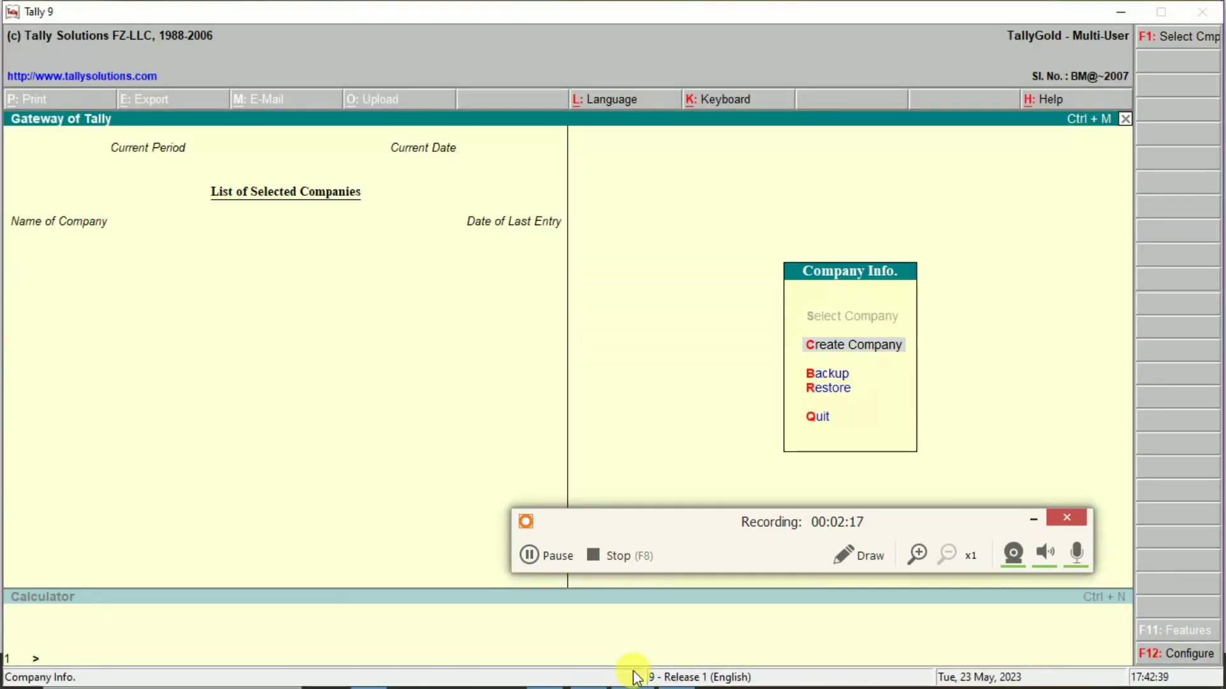
key(Return)
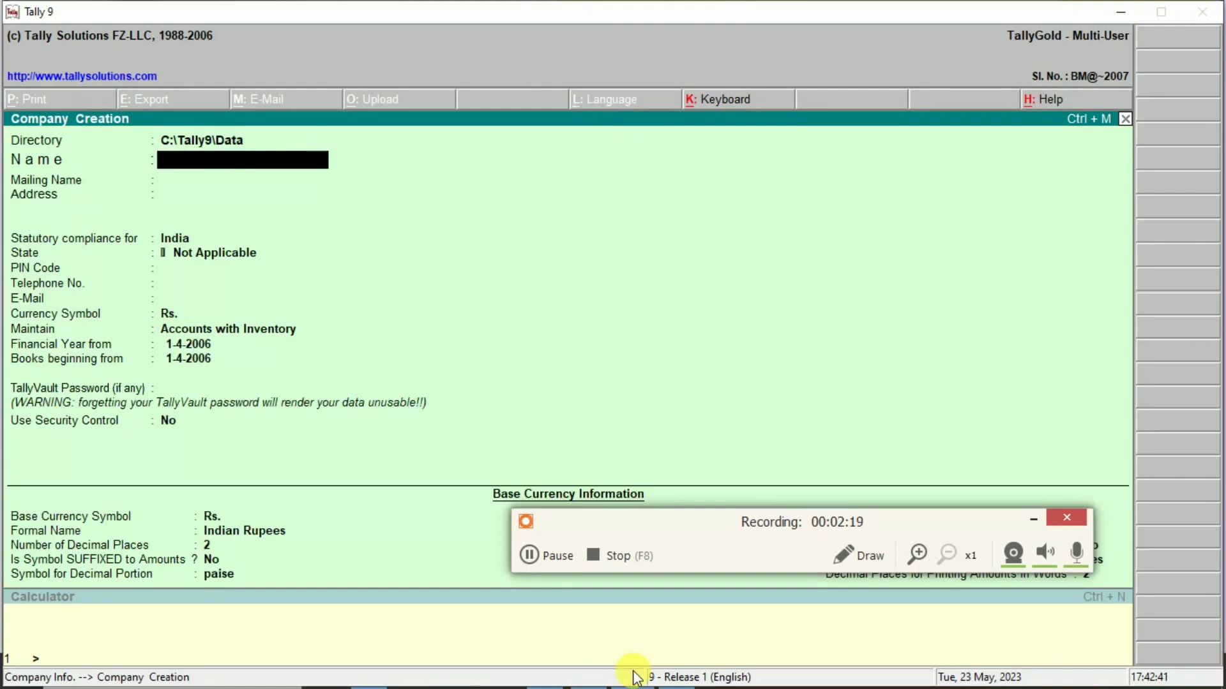
text(BANK RECONCIL)
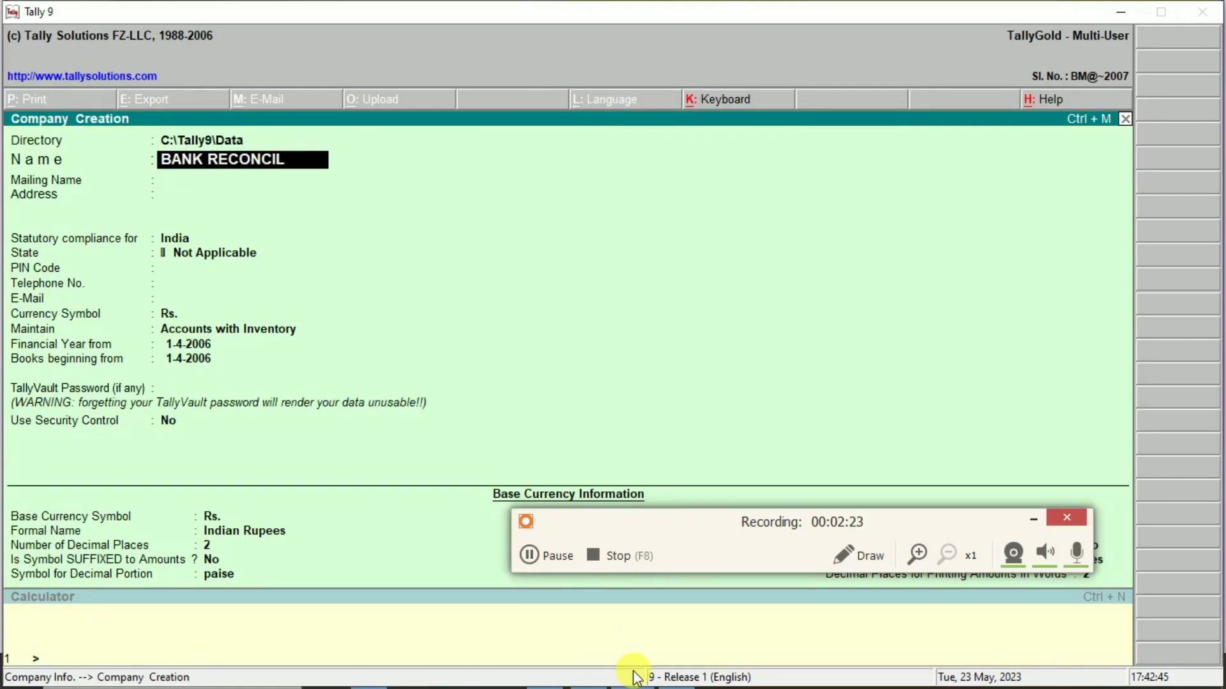
text(ATION S)
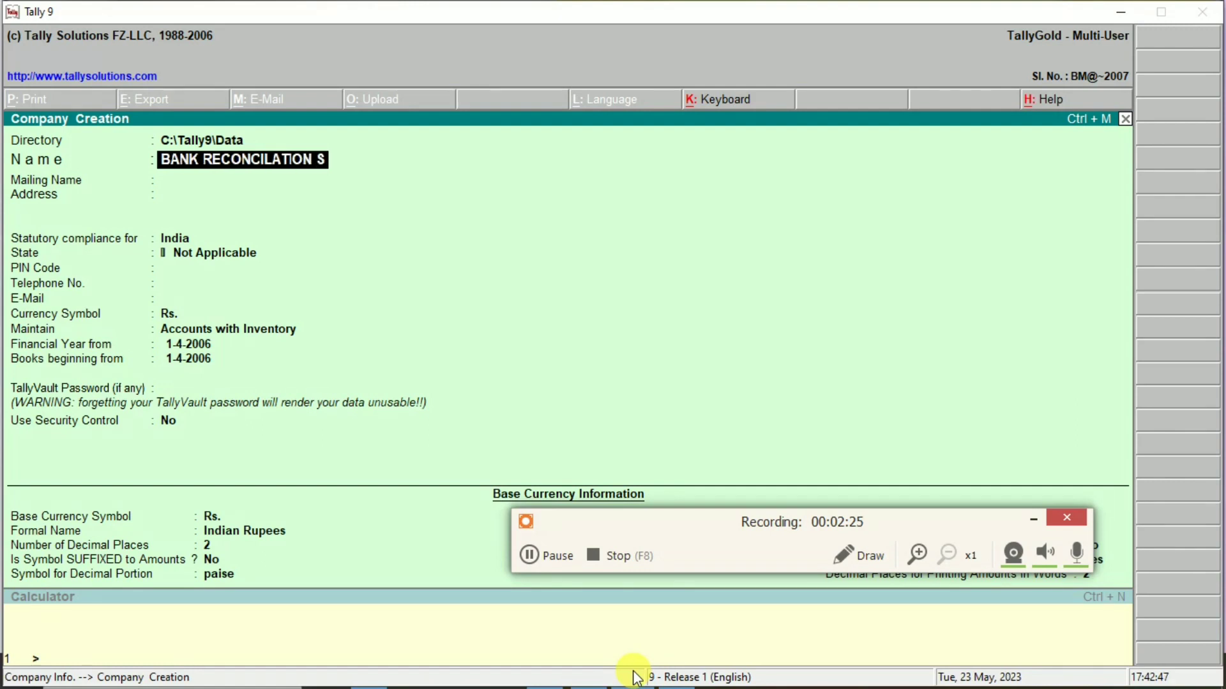
text(TATEMENT)
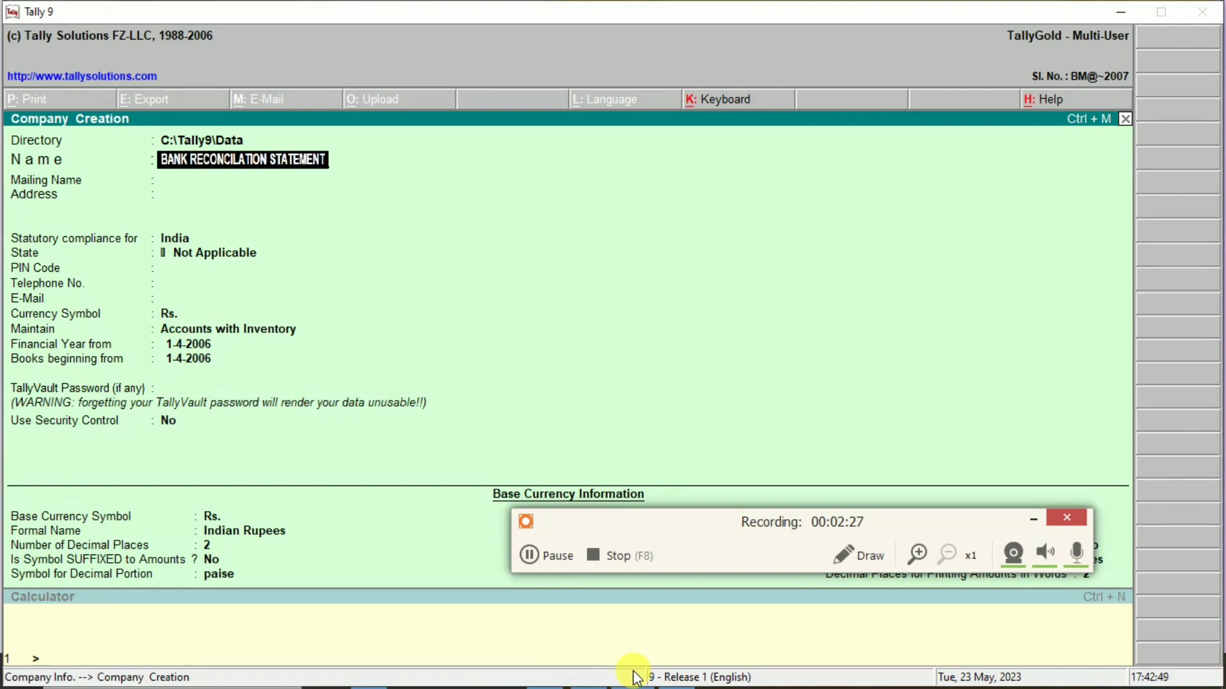
key(Return)
- Keep the default mailing name, leave the address blank and set the company's state to West Bengal
key(Return)
key(Return)
key(Return)
text(W)
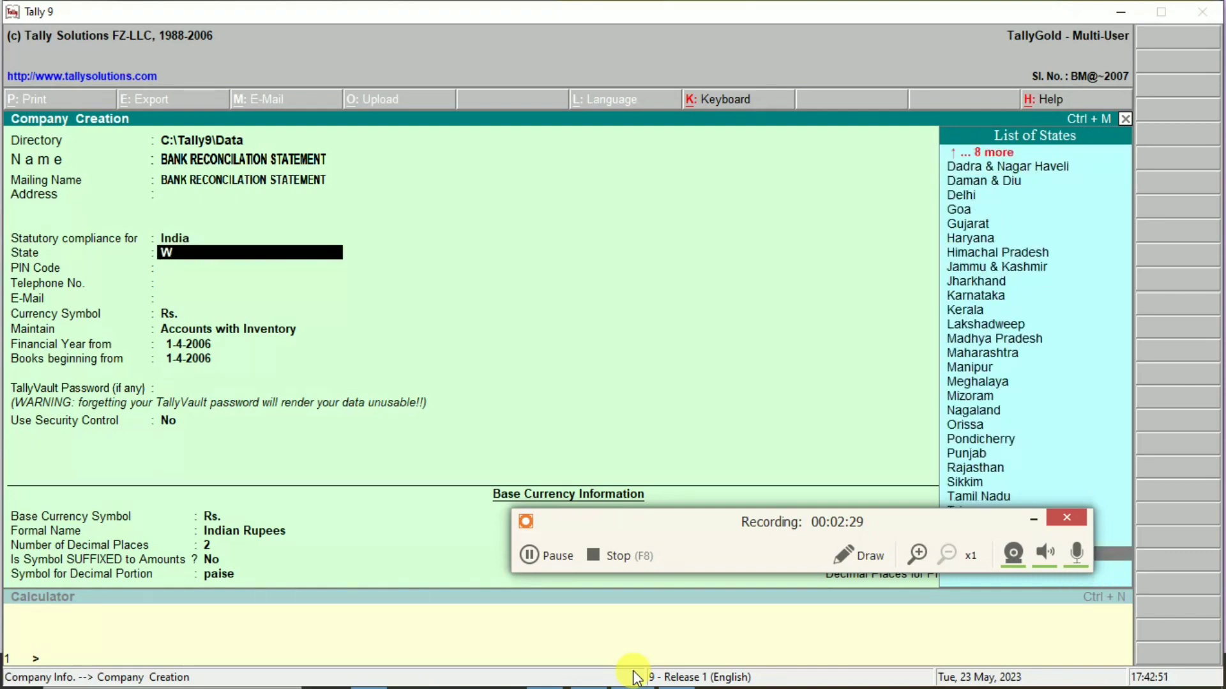
key(Return)
- Keep Accounts with Inventory and set the company's financial year to start from 1-4-2023
key(Return)
key(Return)
key(Return)
key(Return)
key(Return)
key(Return)
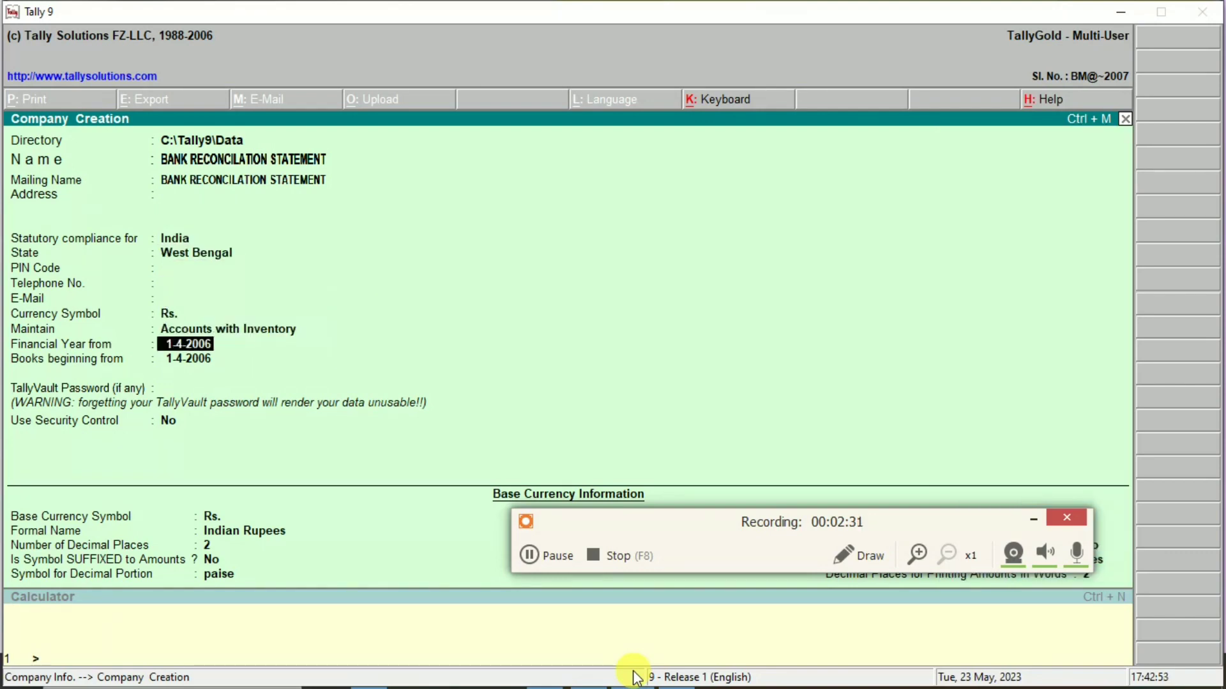
key(Return)
key(BackSpace)
text(1-4-2023)
key(Return)
- Accept the default books beginning date, security and base currency settings, and save the new company
key(Return)
key(Return)
key(Return)
key(Return)
key(Return)
key(Return)
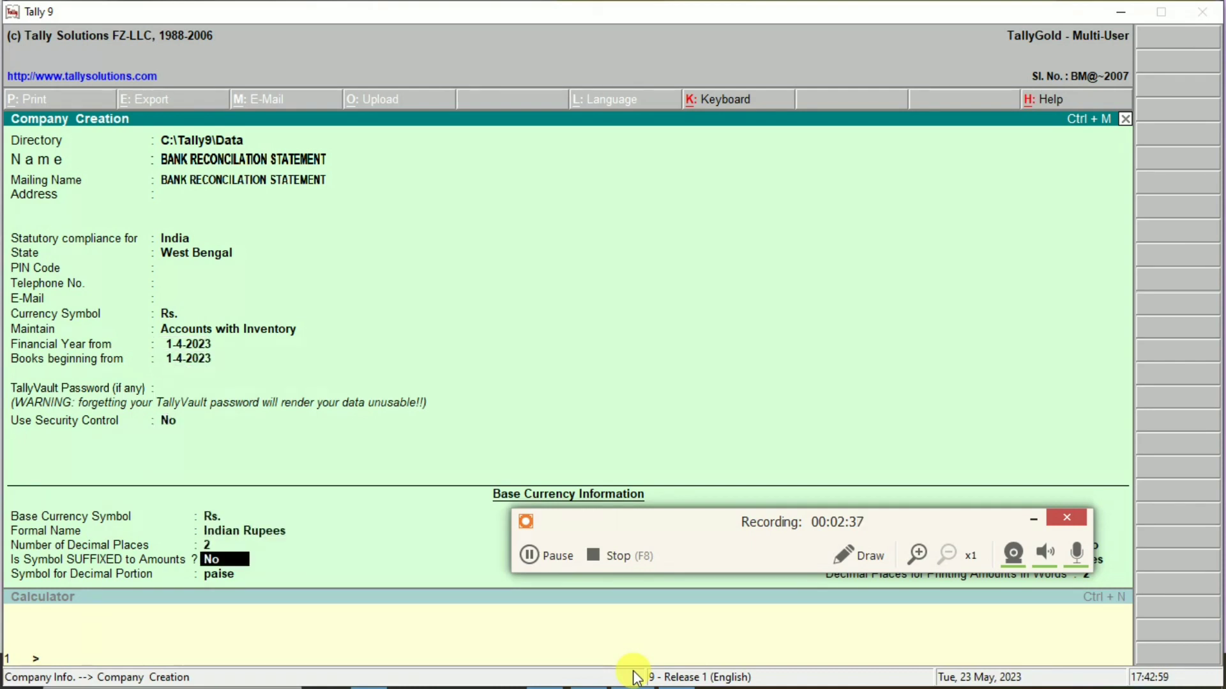
key(Return)
key(Return)
key(Return)
key(Return)
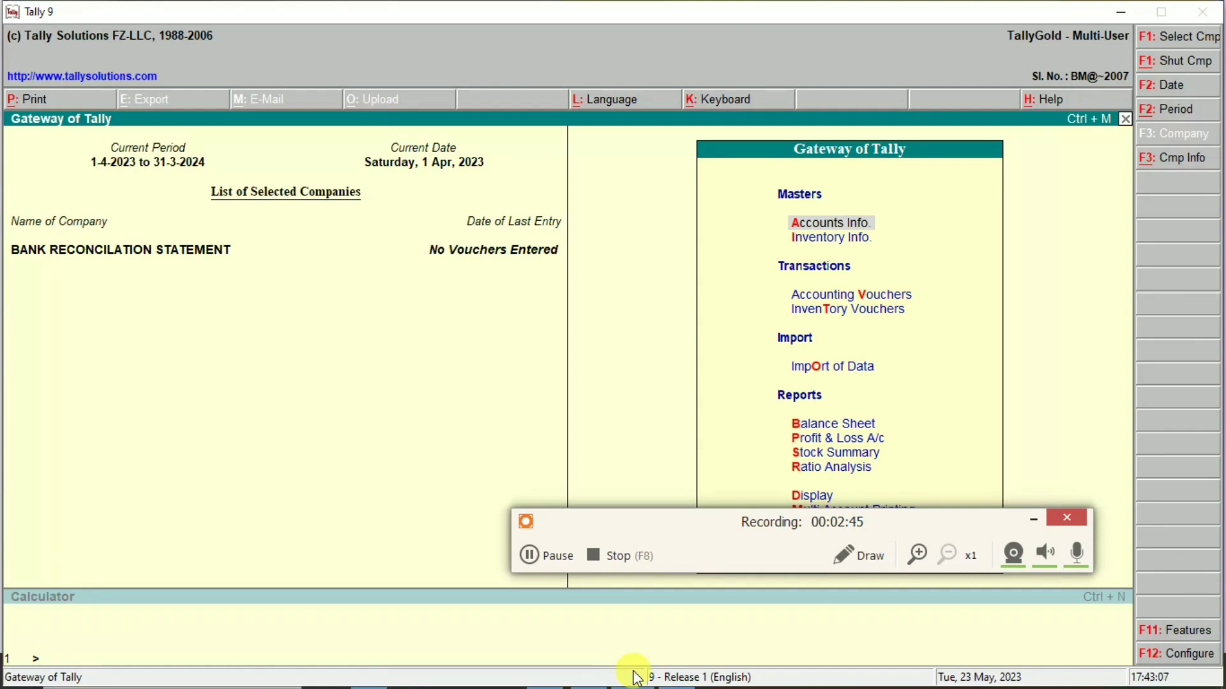
- Start a new single ledger named BANK A/C under the Bank Accounts group
key(Return)
key(l)
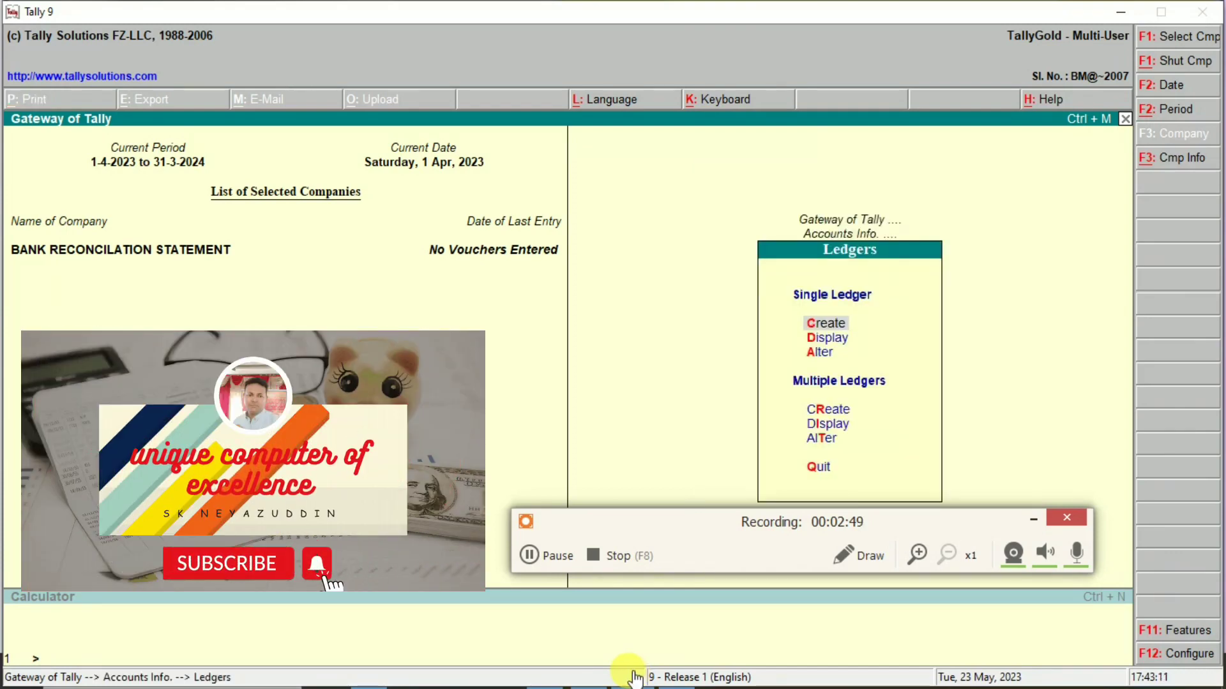
key(Return)
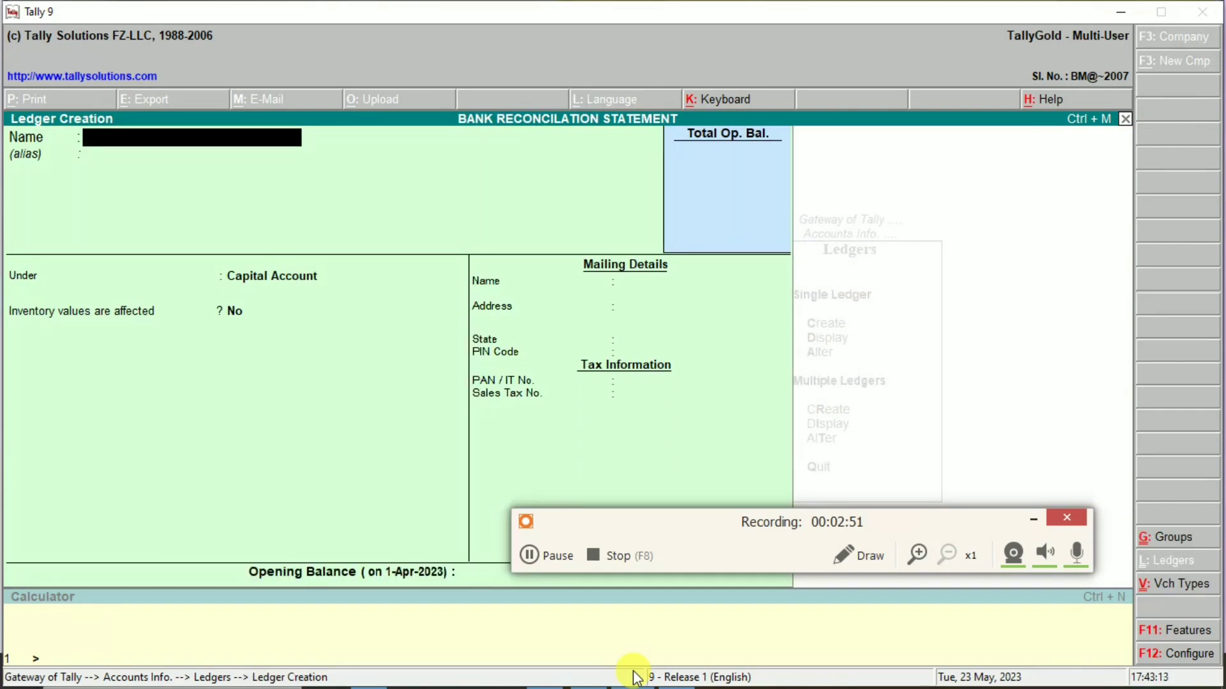
text(BANK A/C)
key(Return)
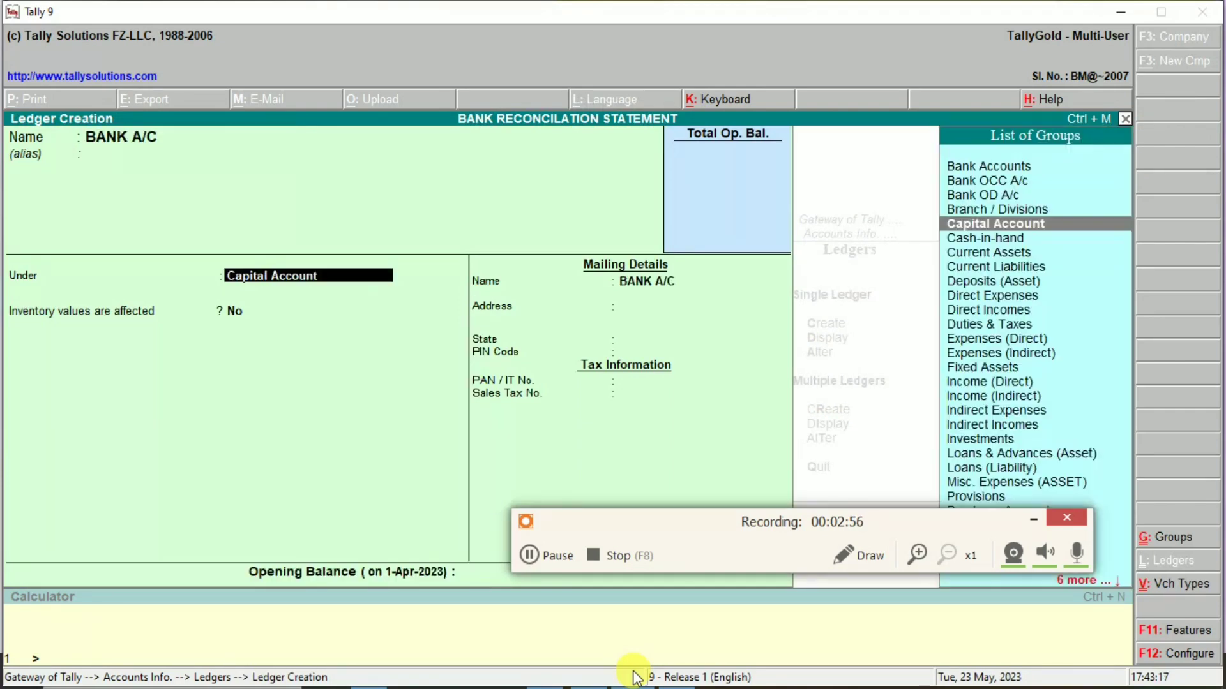
text(BA)
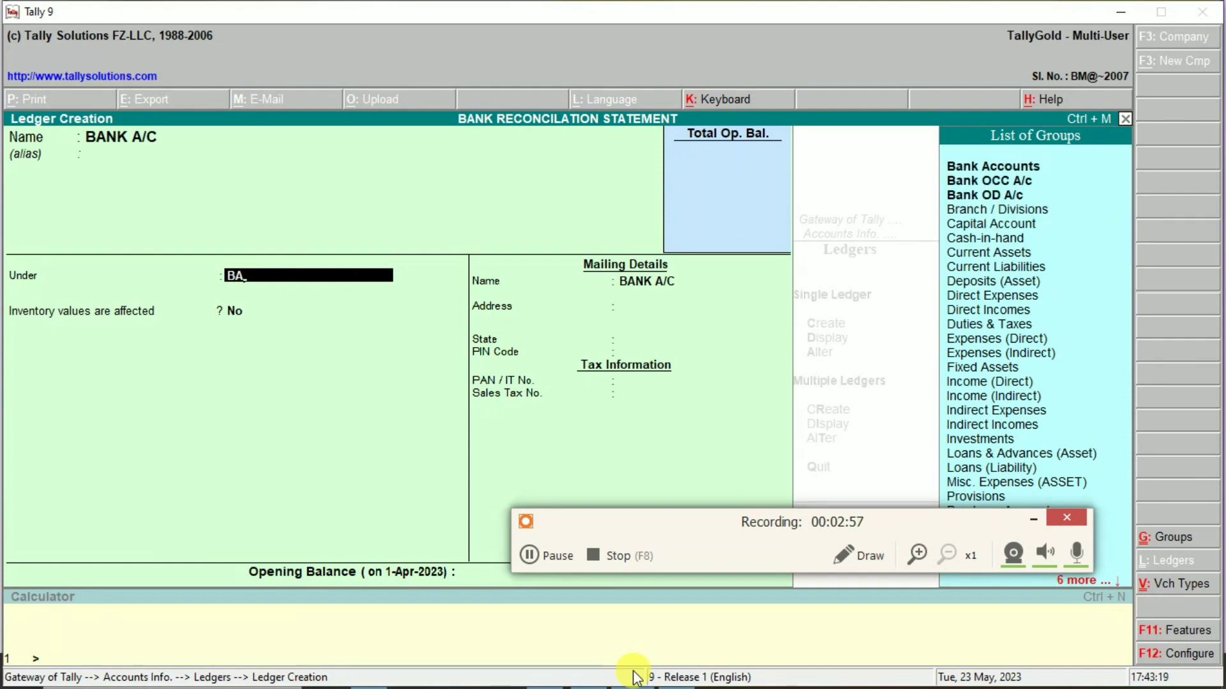
key(Return)
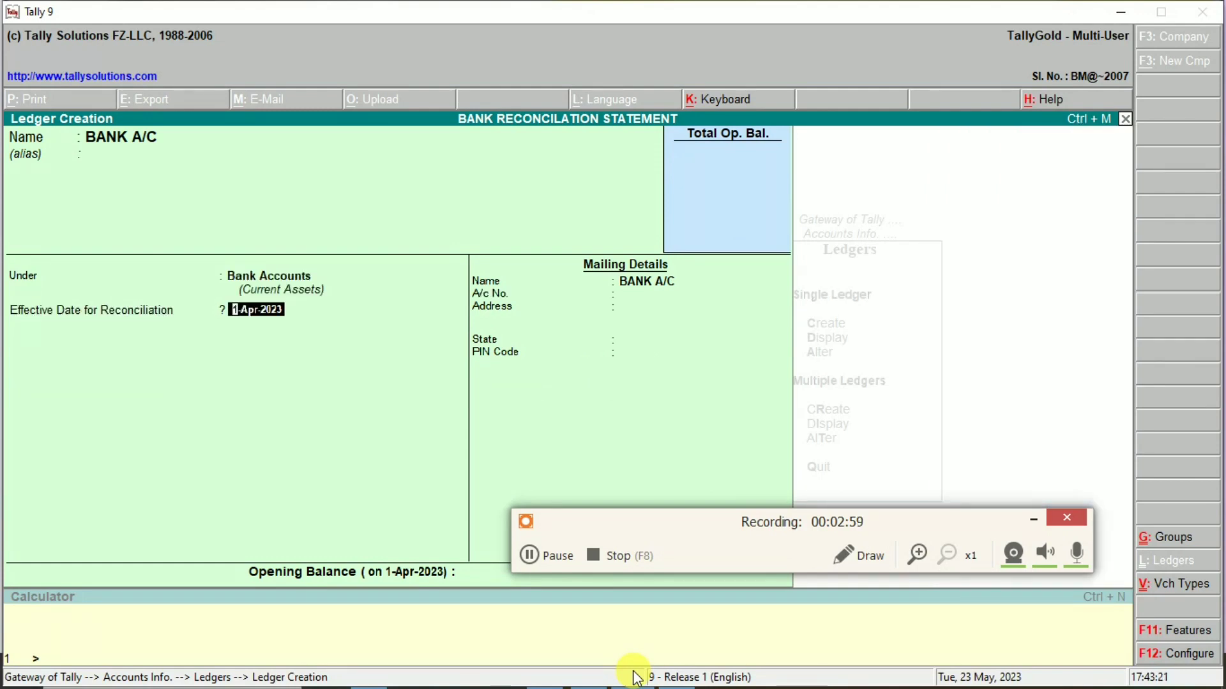
- Keep the reconciliation date and blank mailing details, set the bank ledger's opening balance to 10000 Dr, and save it
key(Return)
key(Return)
key(Return)
key(Return)
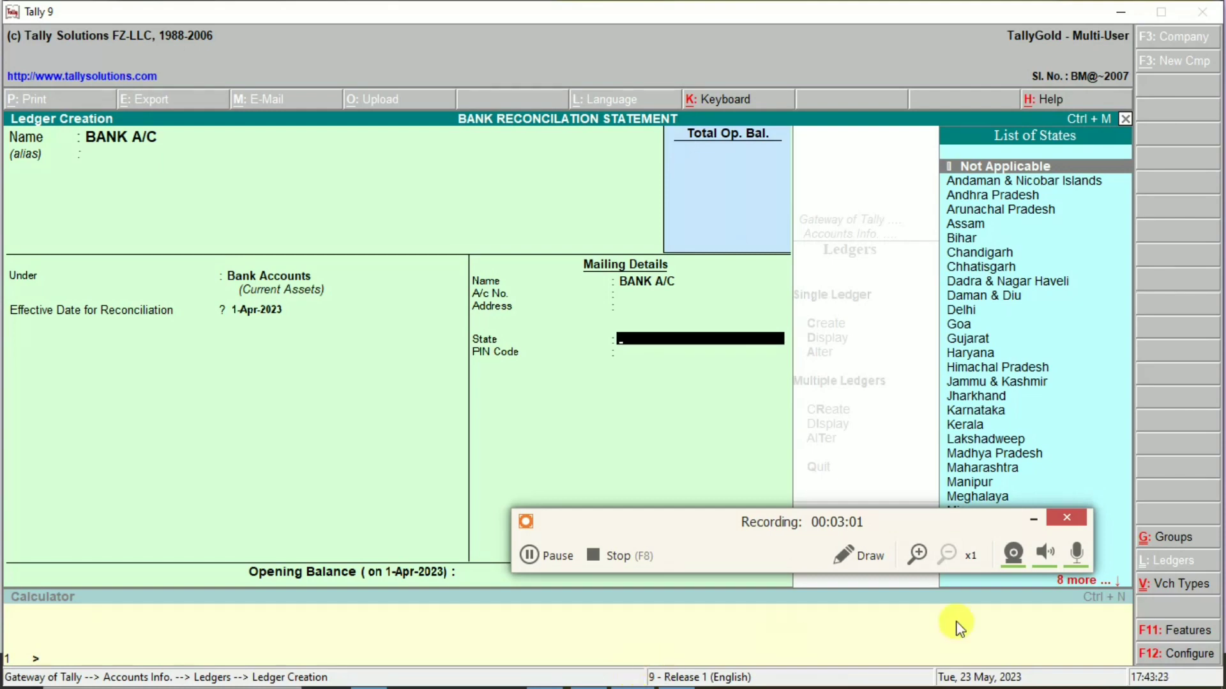
click(1032, 517)
key(Return)
key(Return)
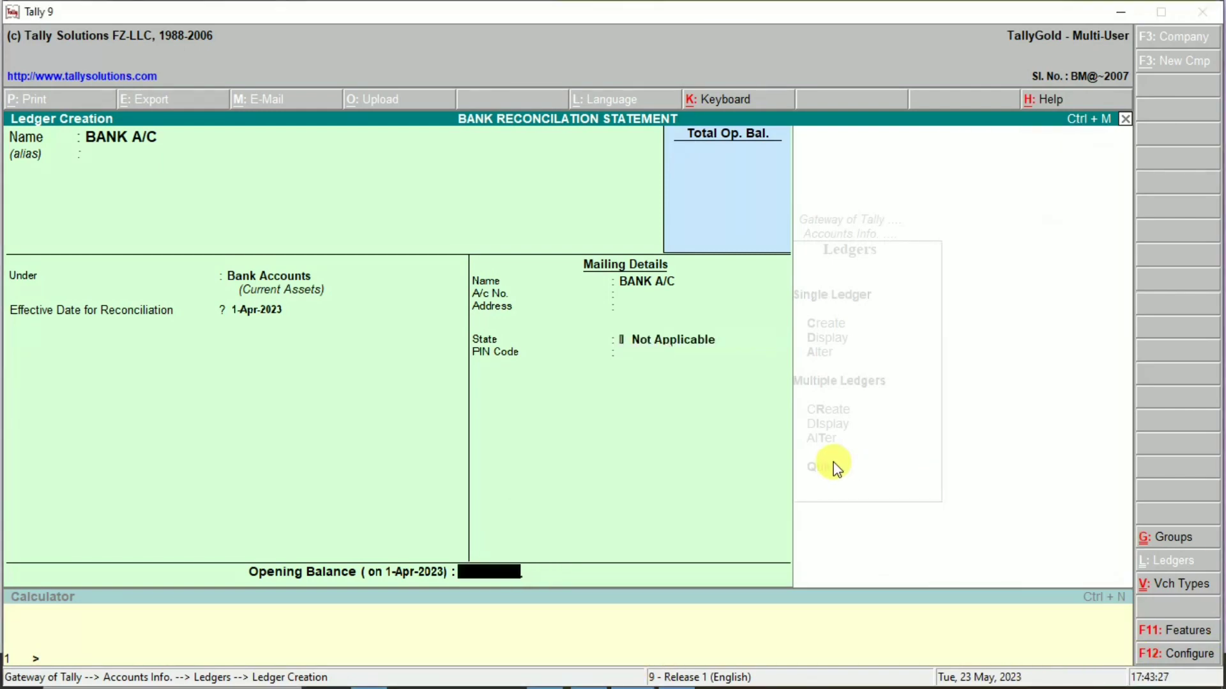
text(10000)
key(Return)
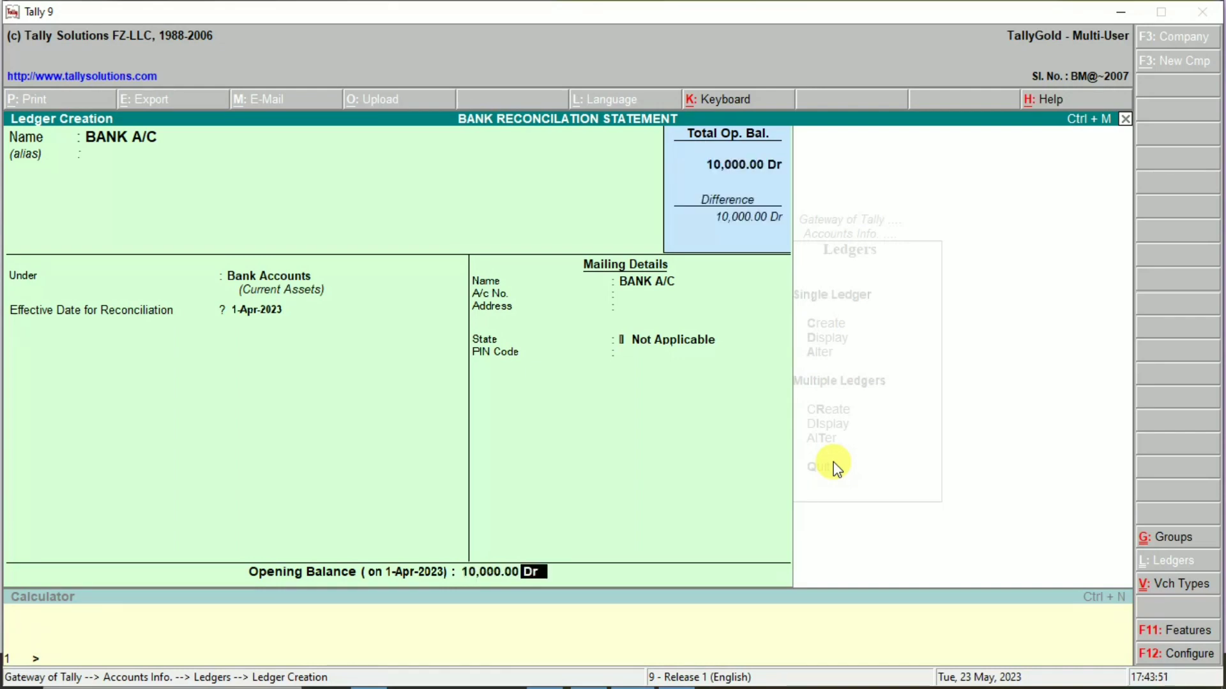
key(Return)
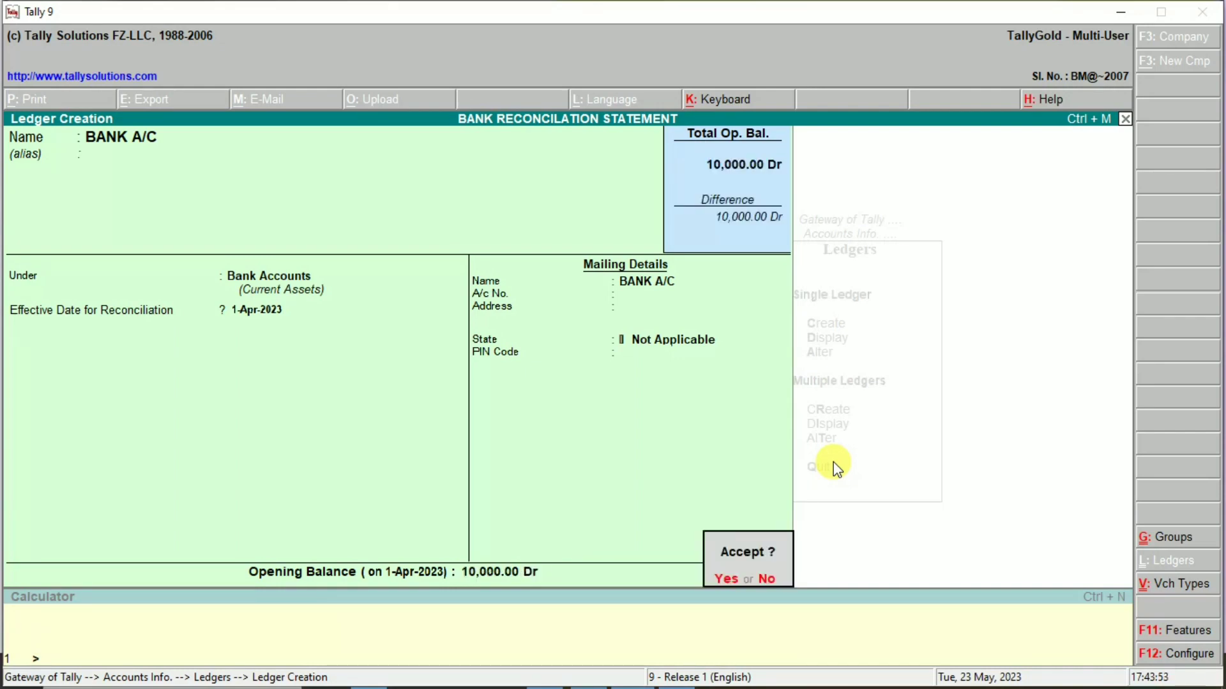
key(Return)
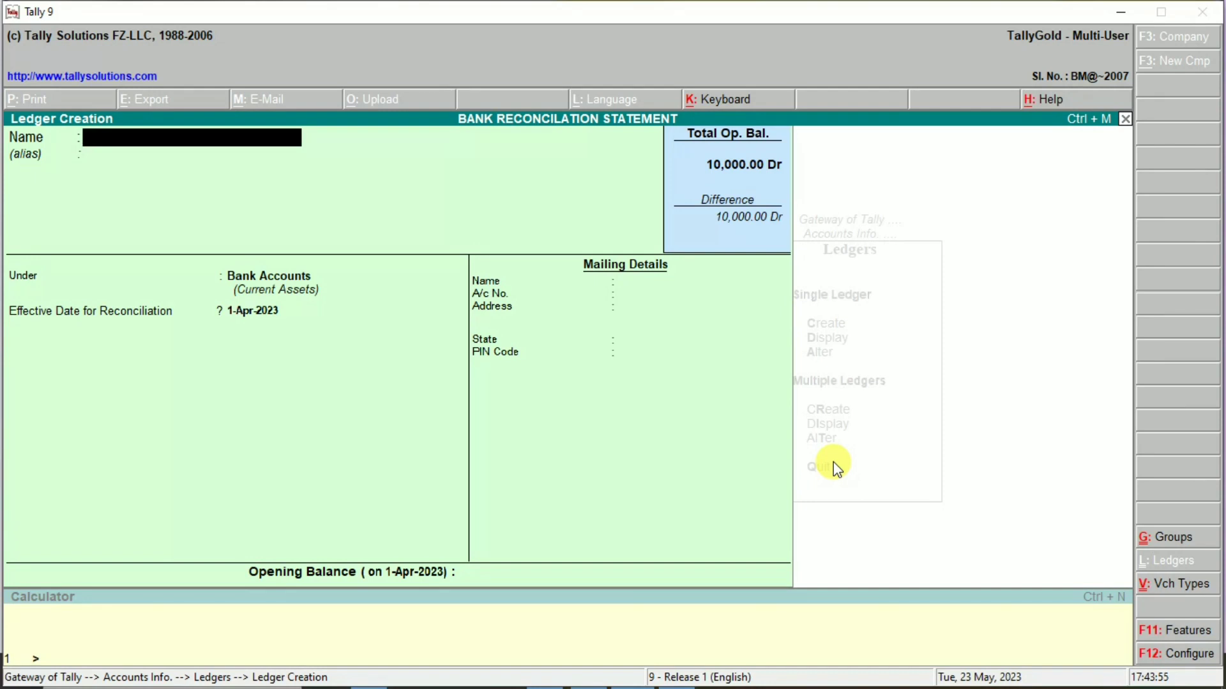
- Create the ledger RENT A/C under Indirect Expenses and save it
text(REBT)
key(BackSpace)
key(BackSpace)
text(NT A/C)
key(Return)
text(IND)
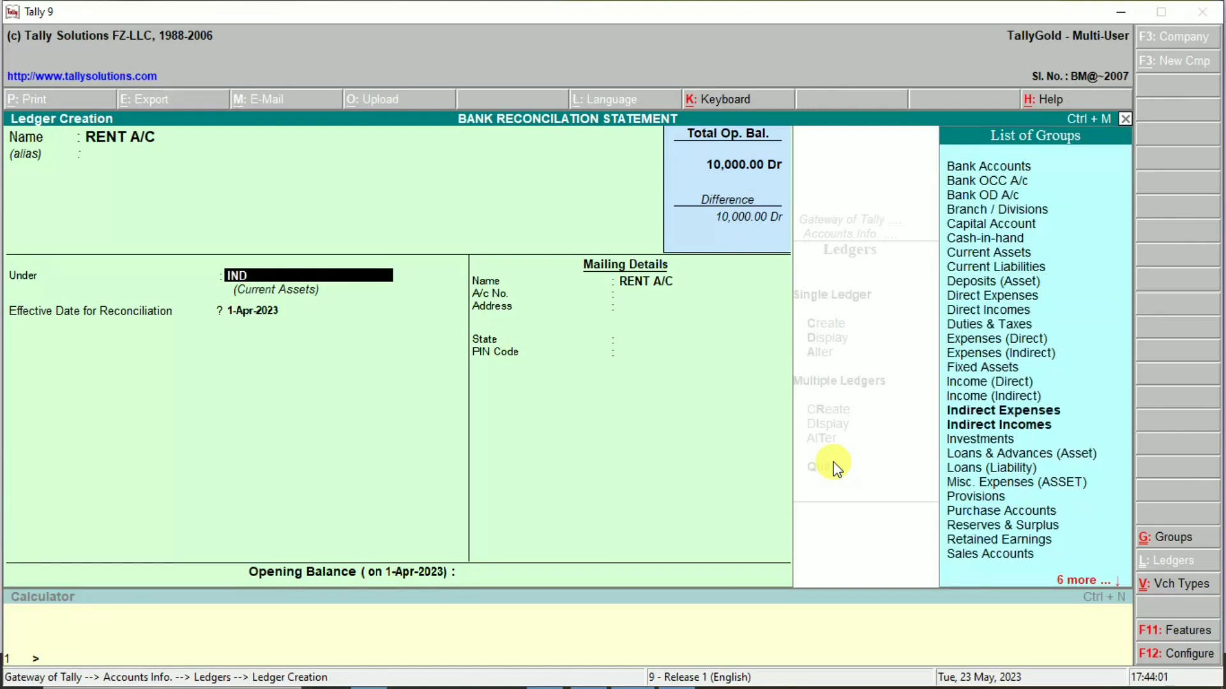
key(Return)
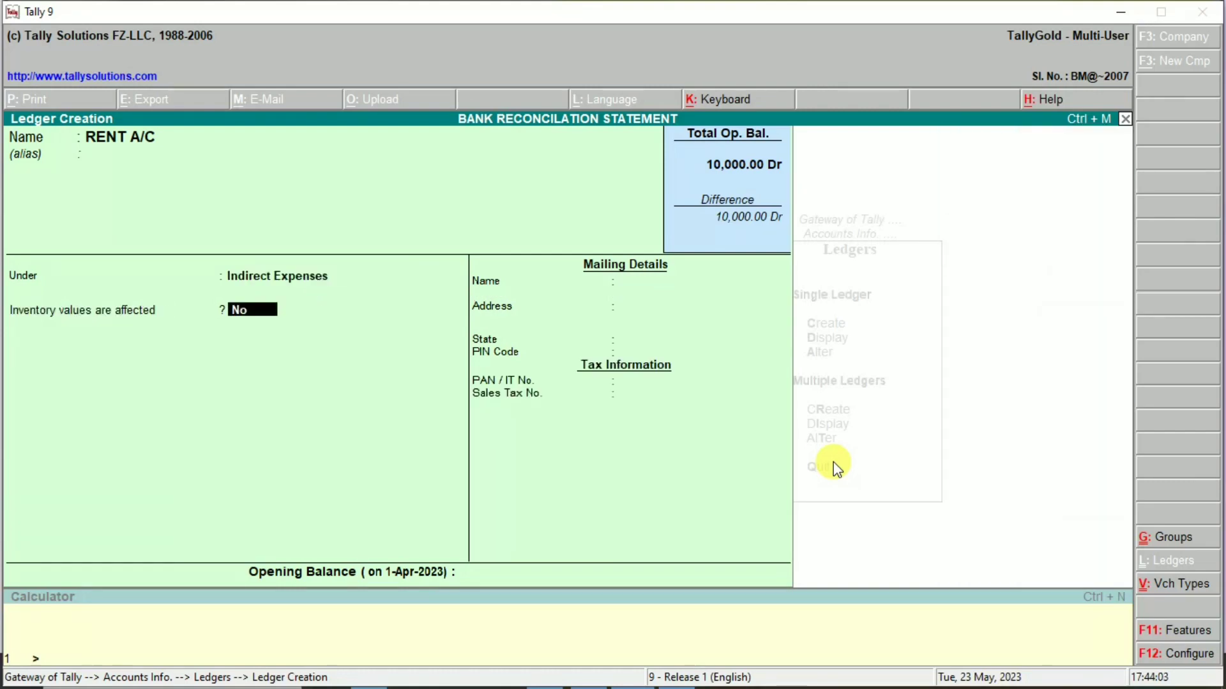
key(ctrl+a)
- Create the ledger SALARY A/C under Indirect Expenses and save it
text(SALA)
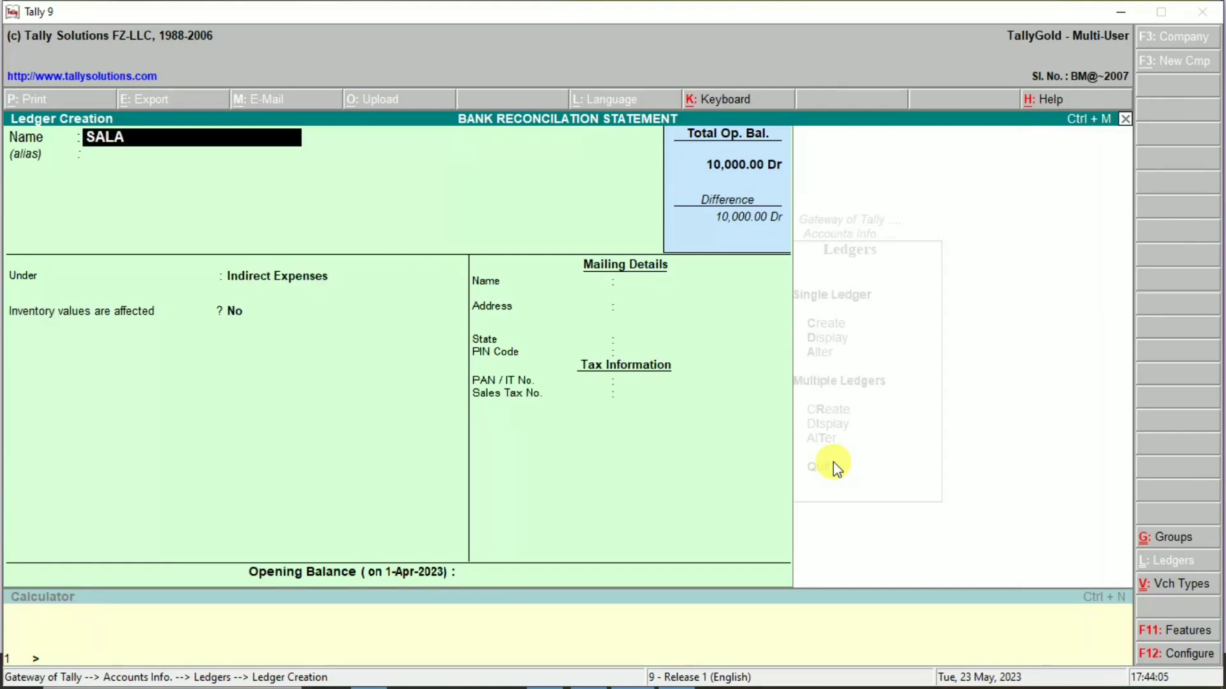
text(RY A/C)
key(Return)
key(Return)
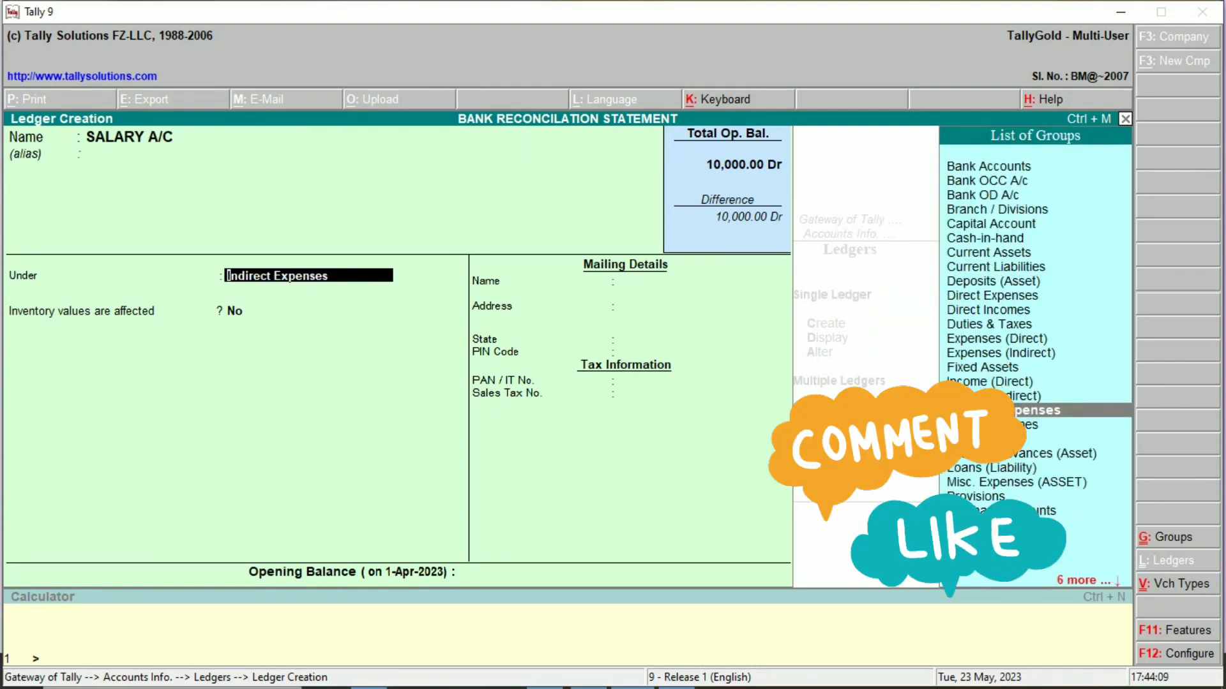
key(Return)
key(ctrl+a)
- Create the ledger COMMISSION RECV A/C under Indirect Incomes and save it
text(COMMI)
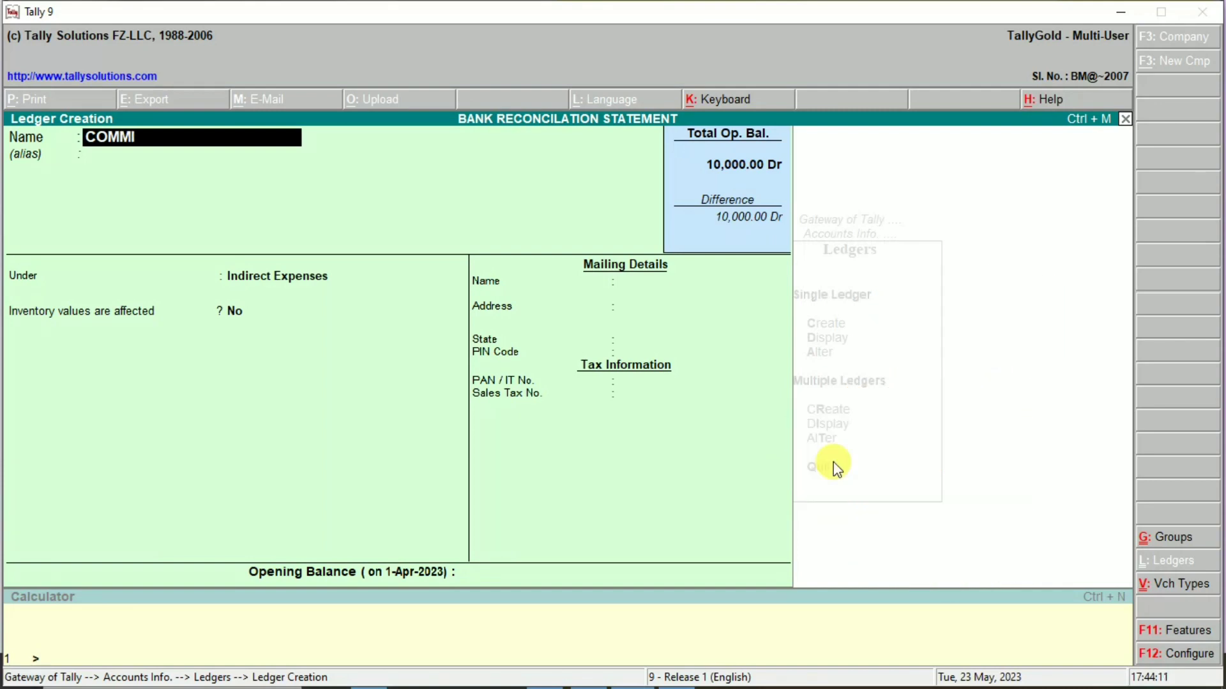
text(SSION RECV)
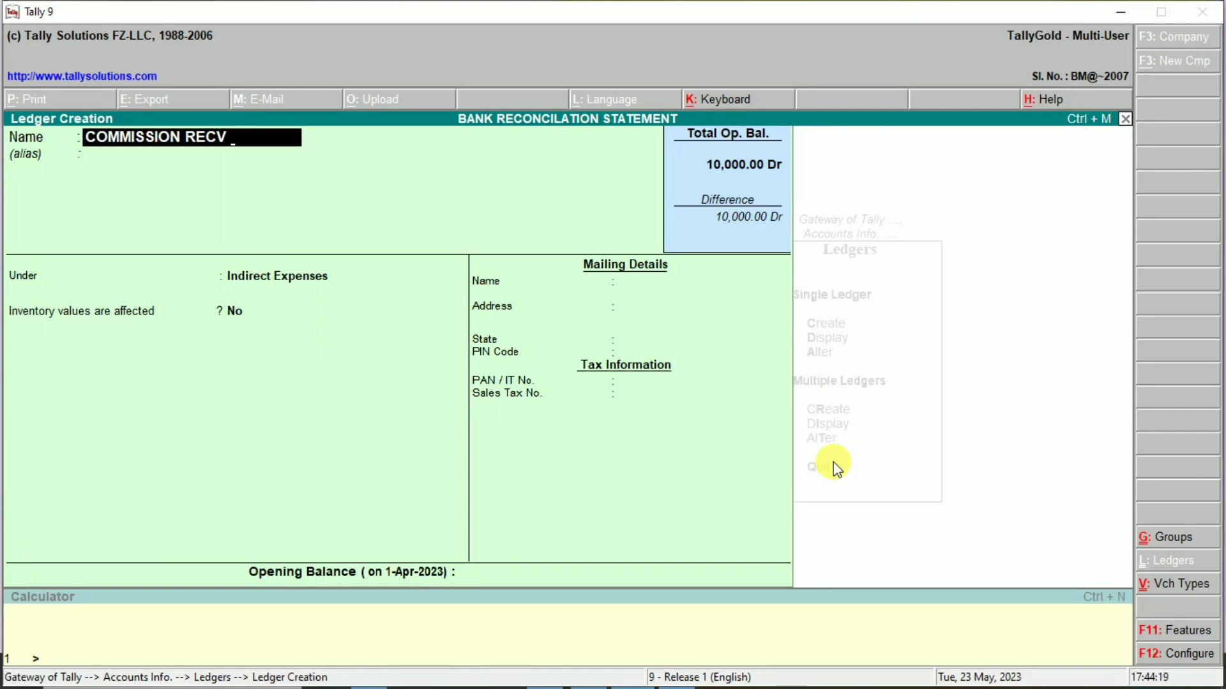
text( A/C)
key(Return)
key(Return)
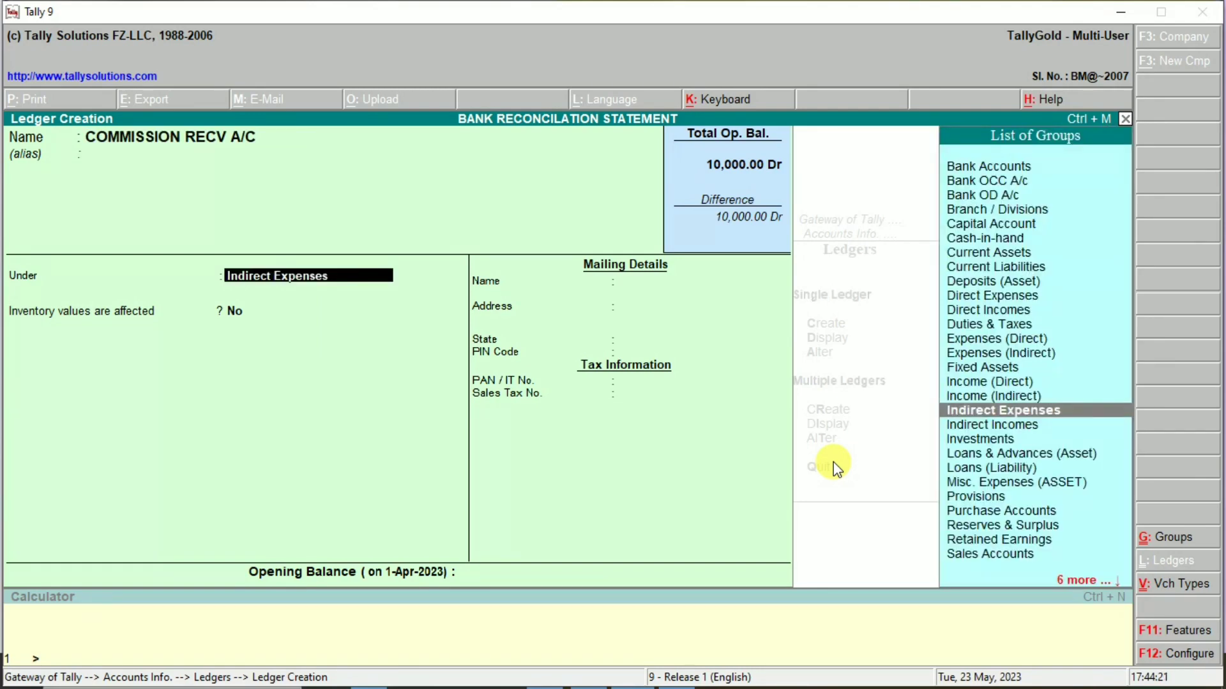
key(Down)
key(Return)
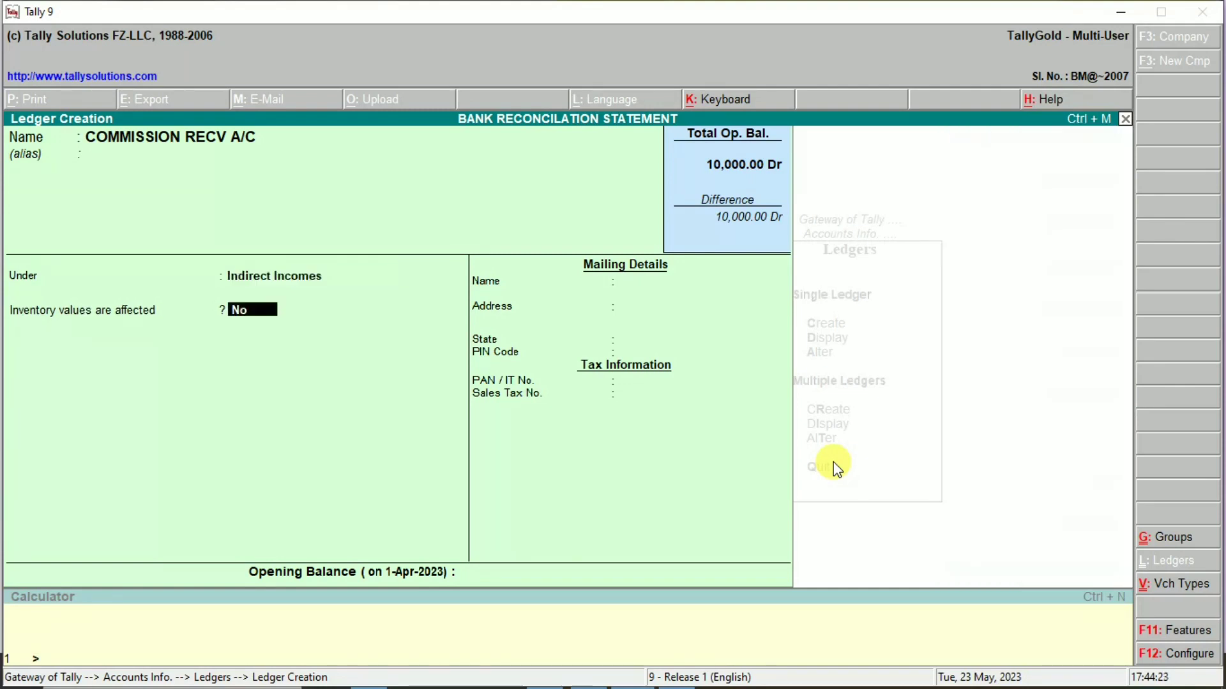
key(ctrl+a)
- Create the ledger INTEREST RECV A/C under Indirect Incomes, save it and return to the Gateway of Tally
text(IN)
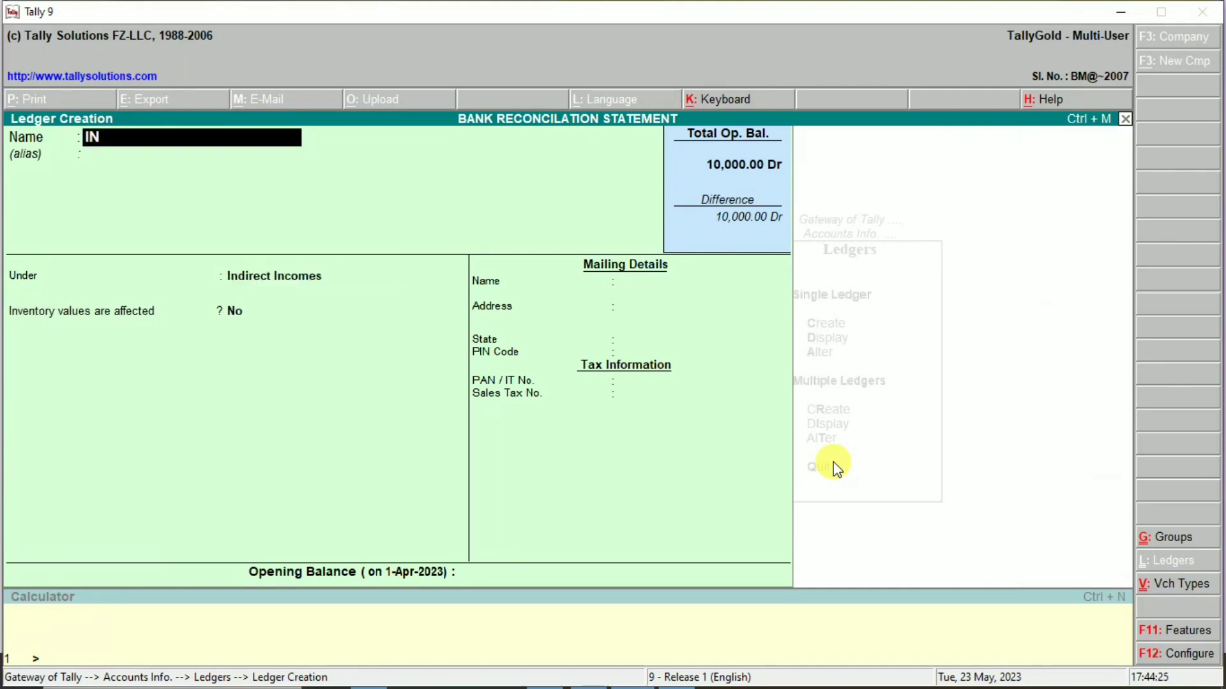
text(TEREST RECV A/C)
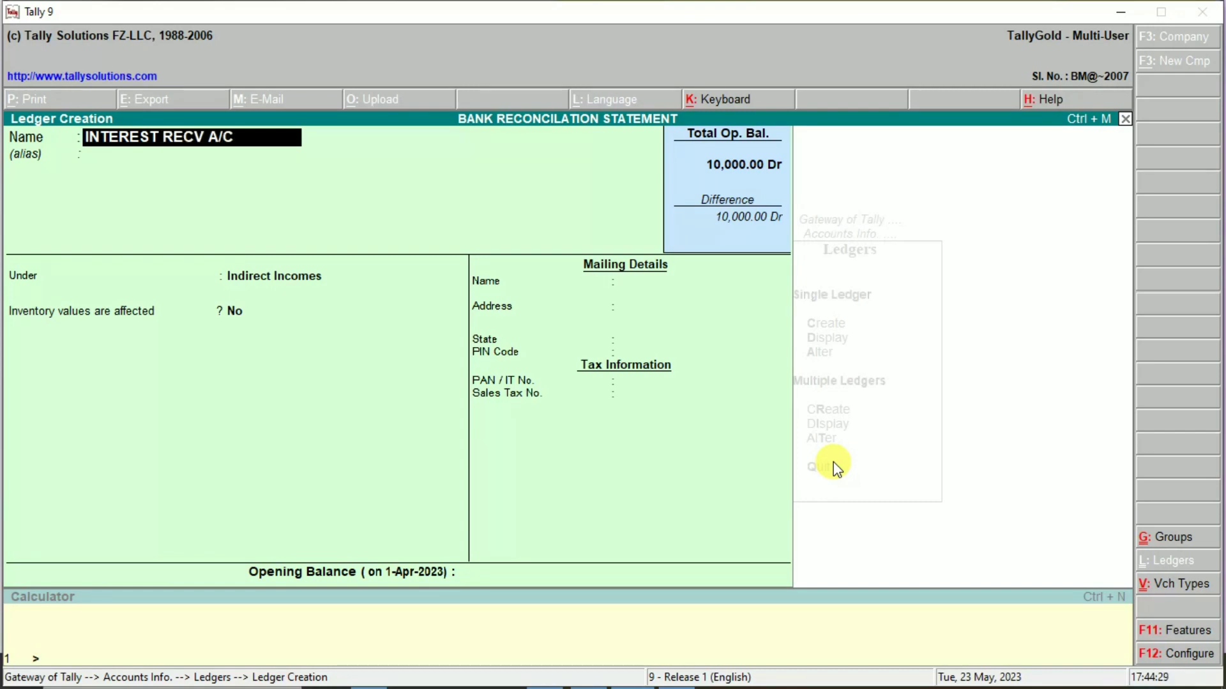
key(Return)
key(Return)
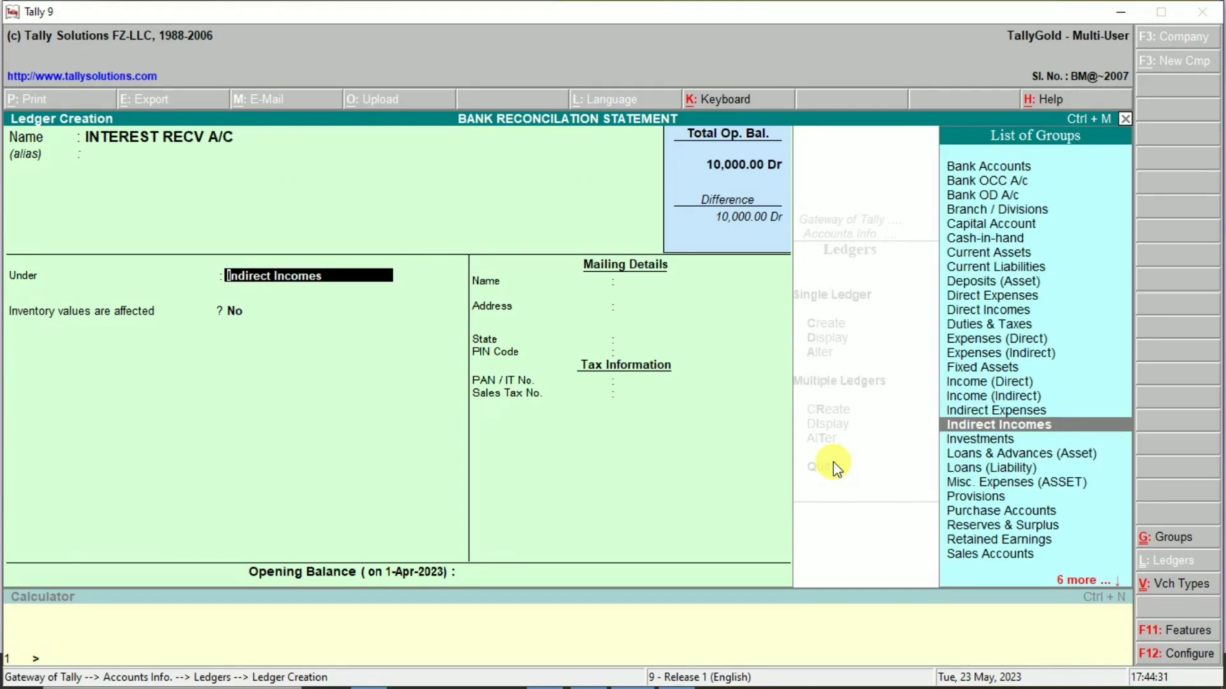
key(ctrl+a)
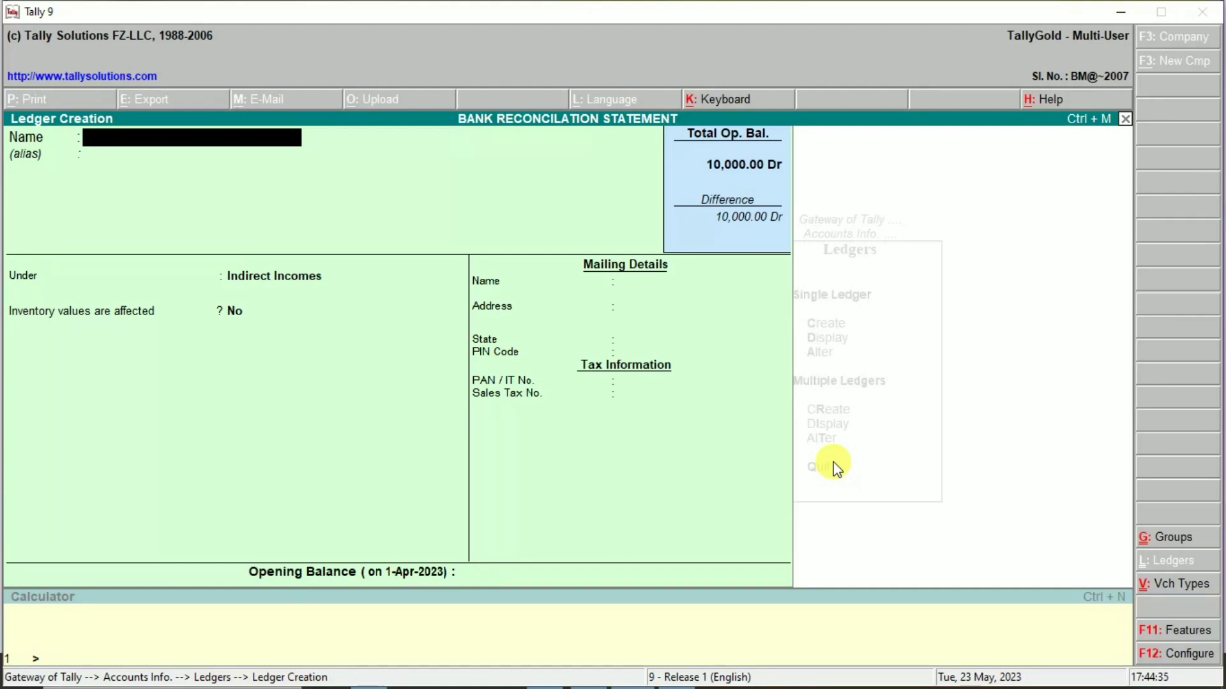
key(Escape)
key(y)
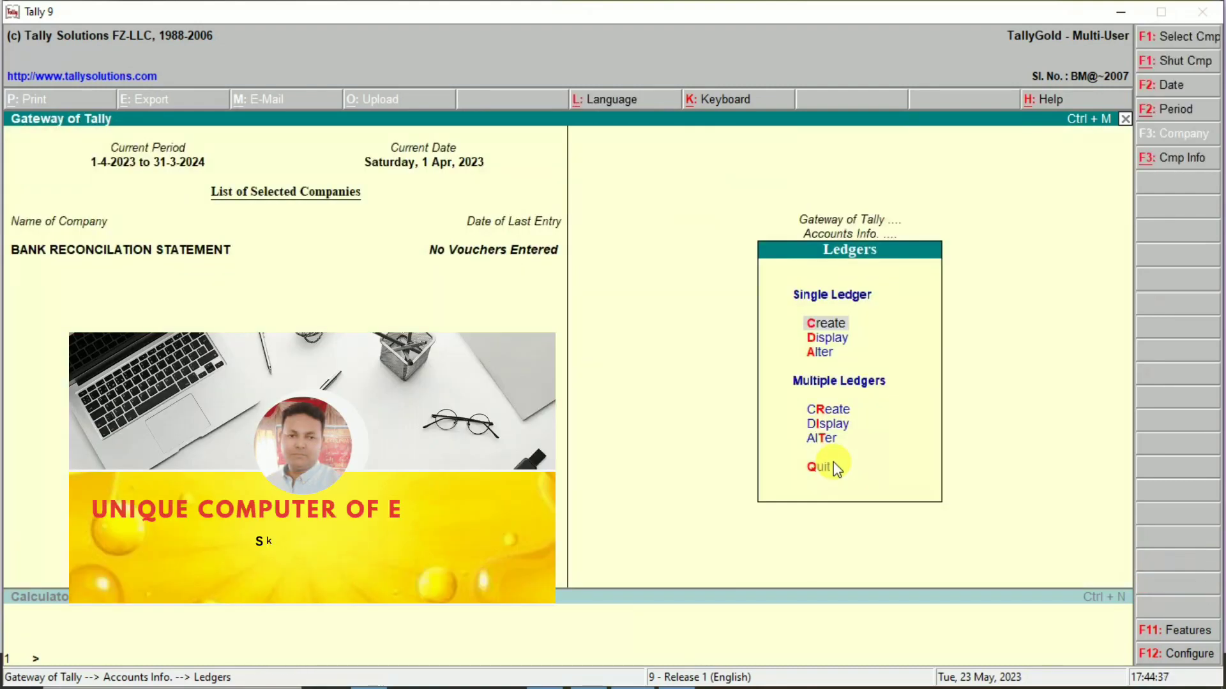
key(Escape)
key(Escape)
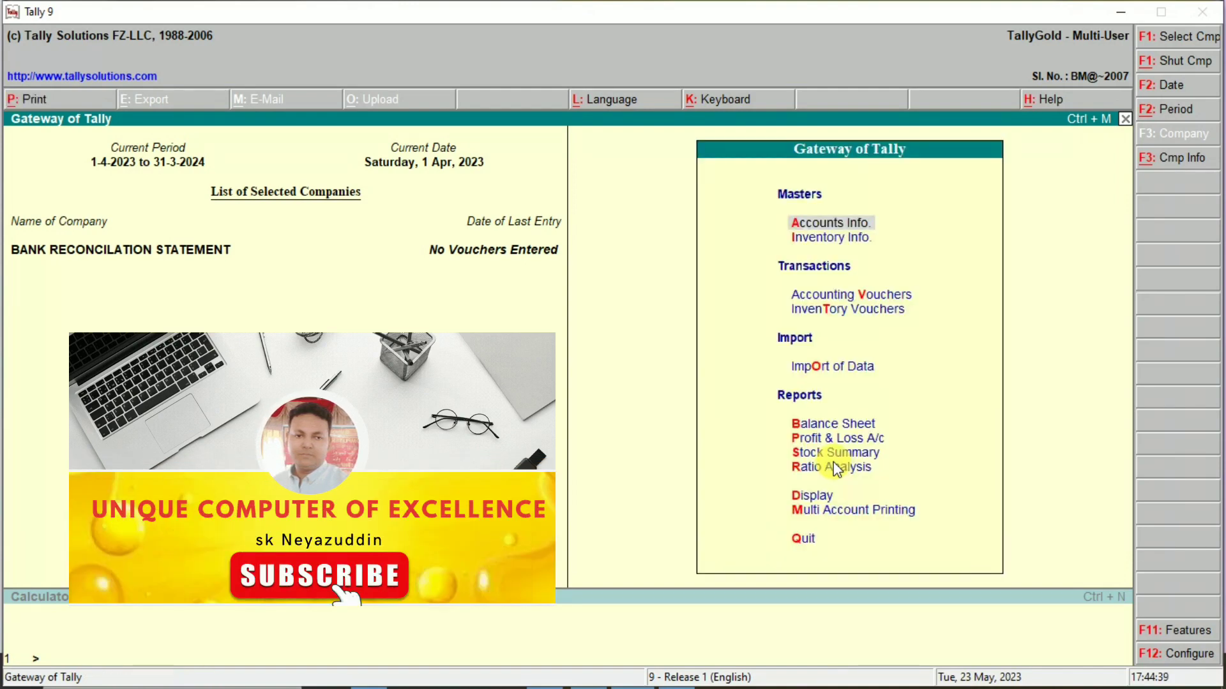
- Record and save a payment voucher from BANK A/C to SALARY A/C for 10,000, leaving the narration as is
key(Down)
key(Down)
key(Return)
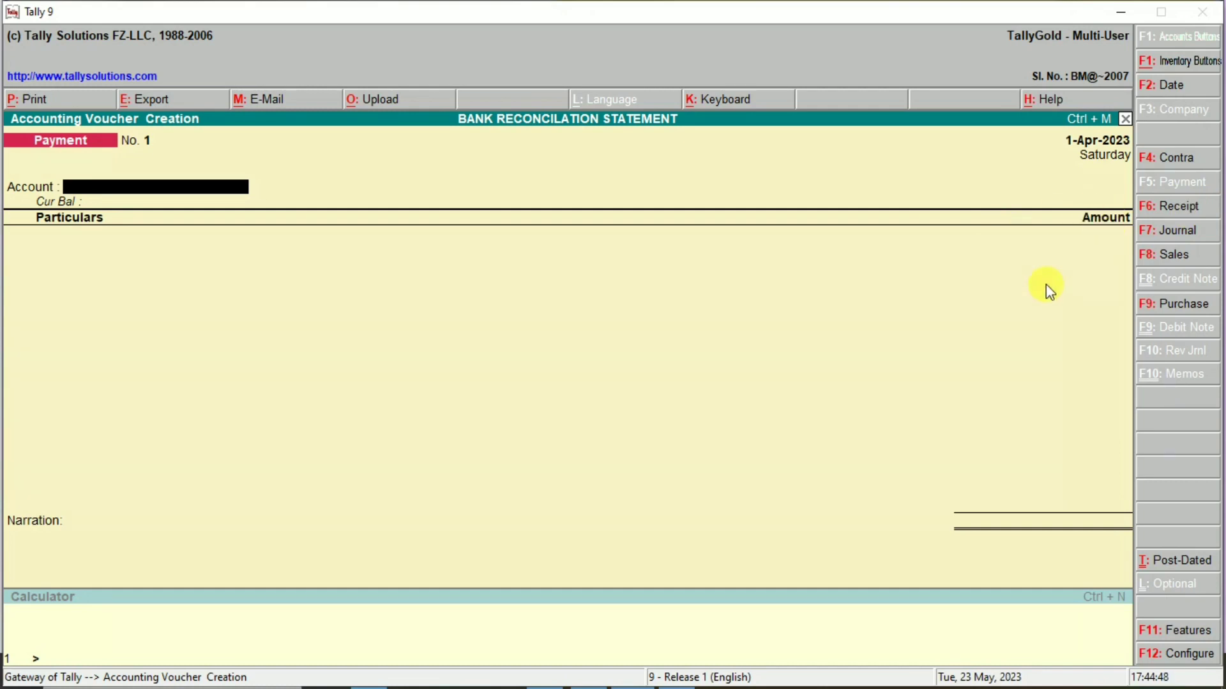
text(B)
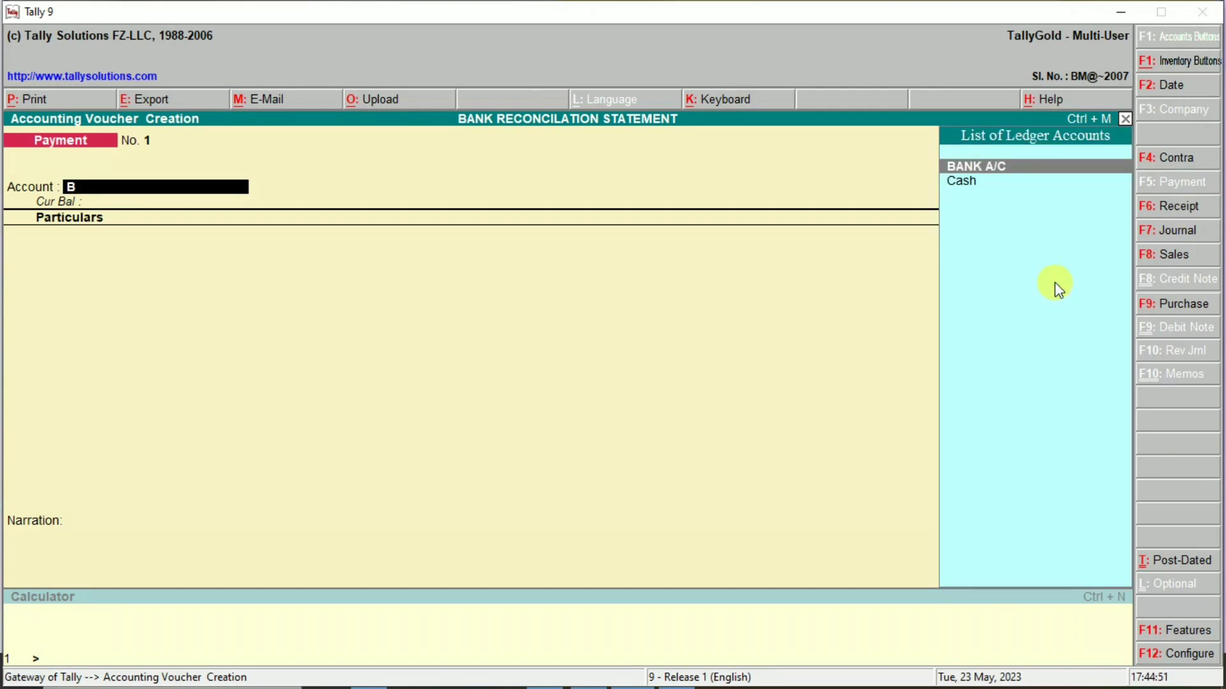
key(Return)
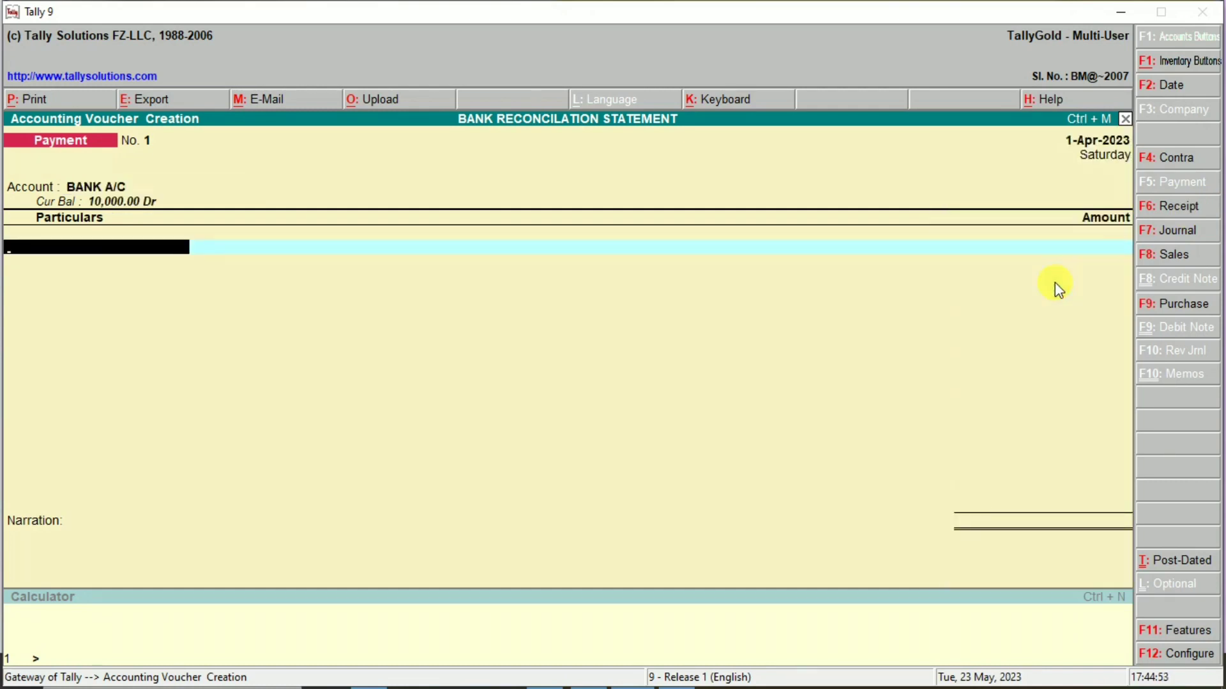
text(SA)
key(Return)
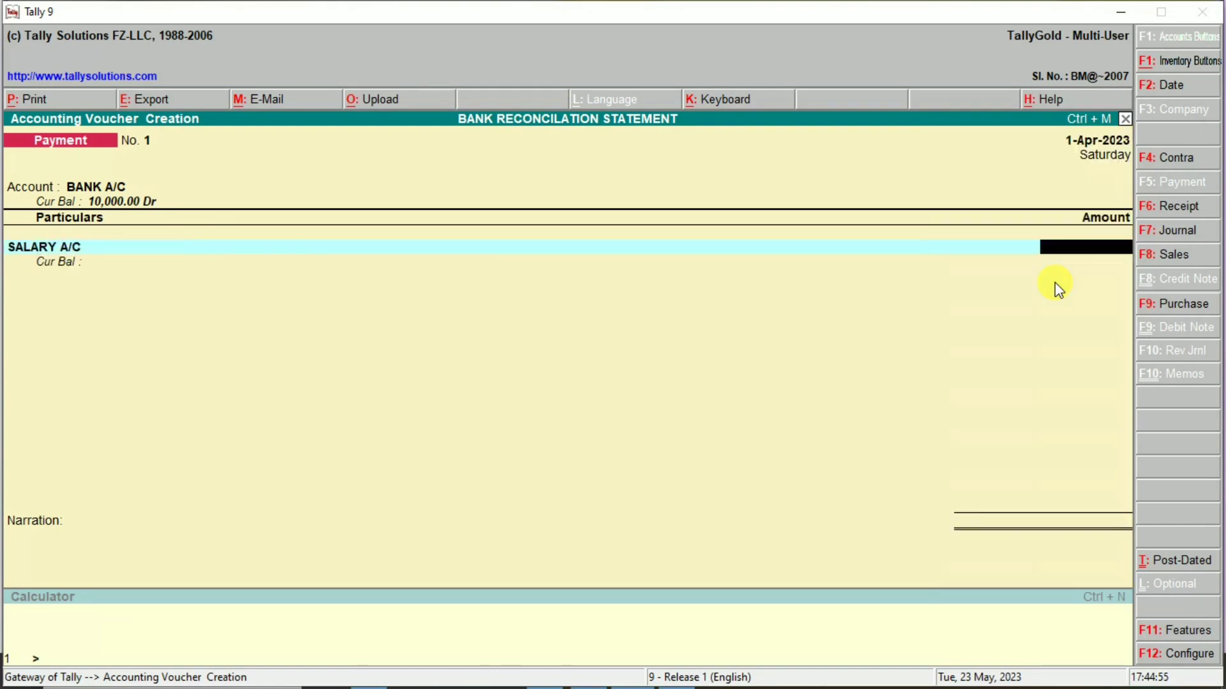
text(10000)
key(Return)
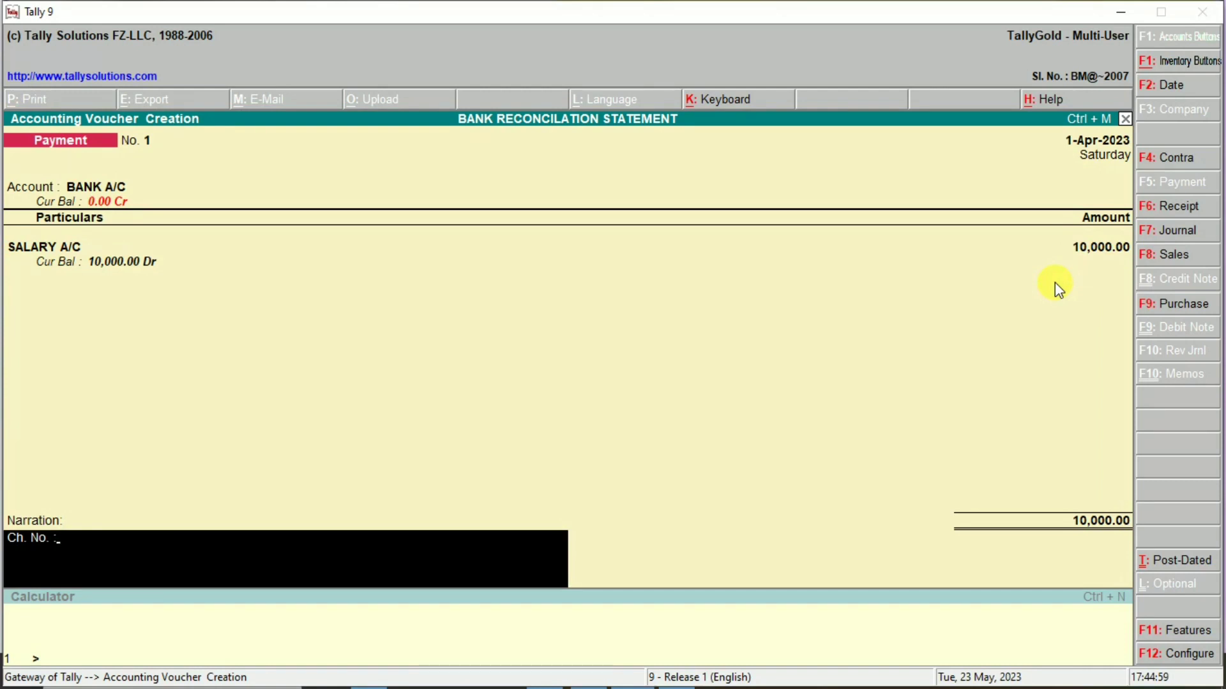
key(Return)
key(Return)
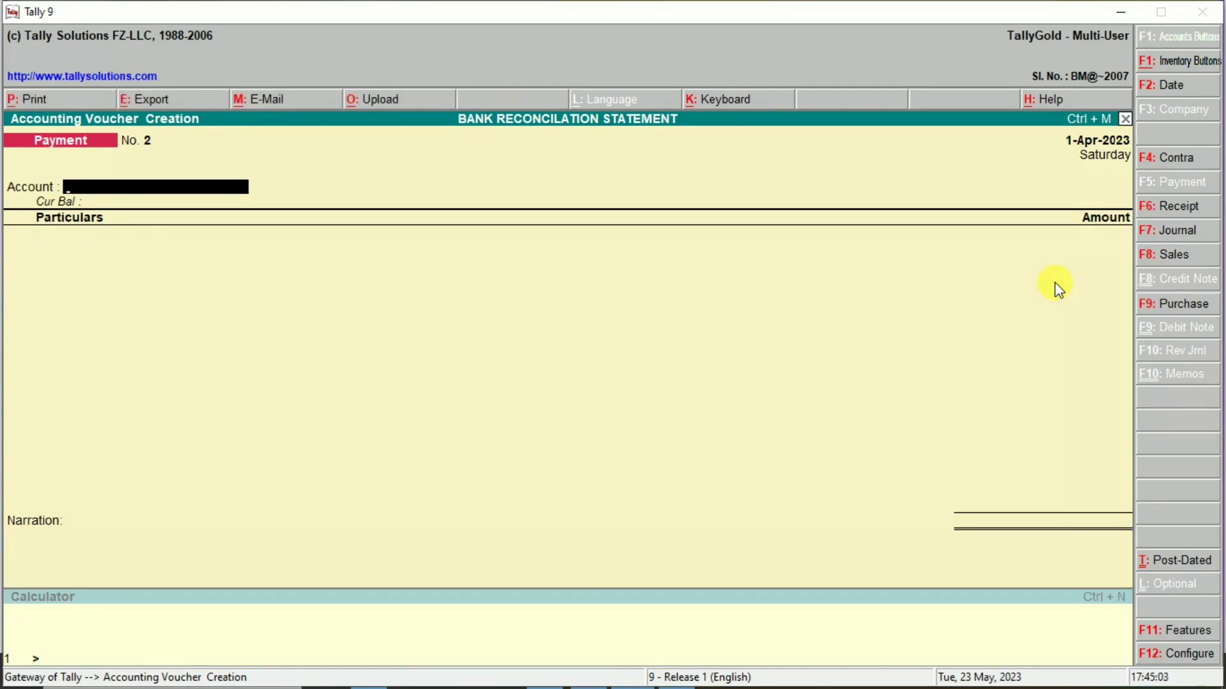
- Record and save a payment voucher dated 2-4-2023 from BANK A/C to RENT A/C for 5,000
key(F2)
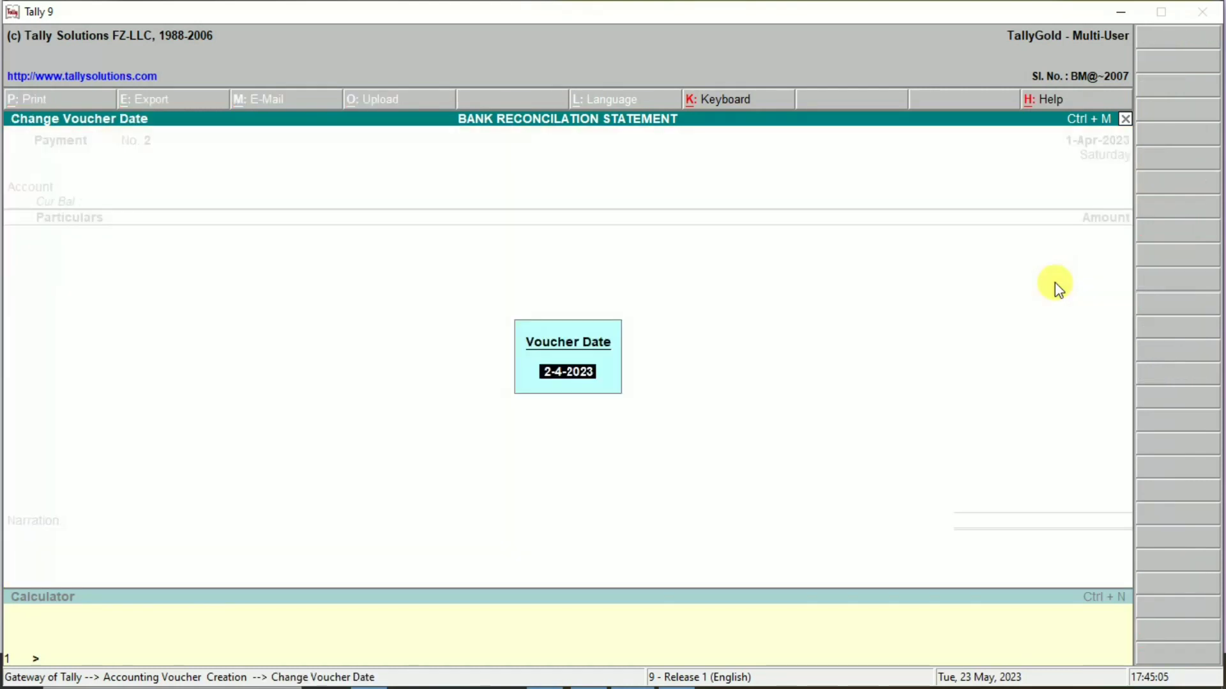
text(2)
key(Return)
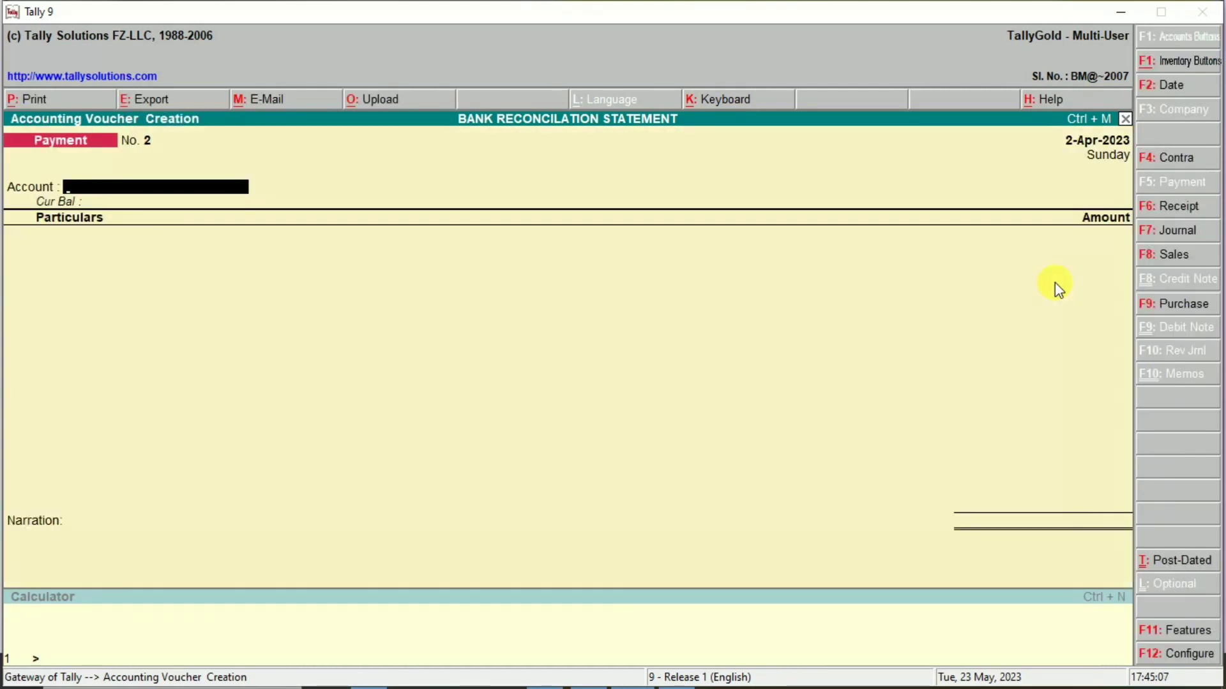
key(Return)
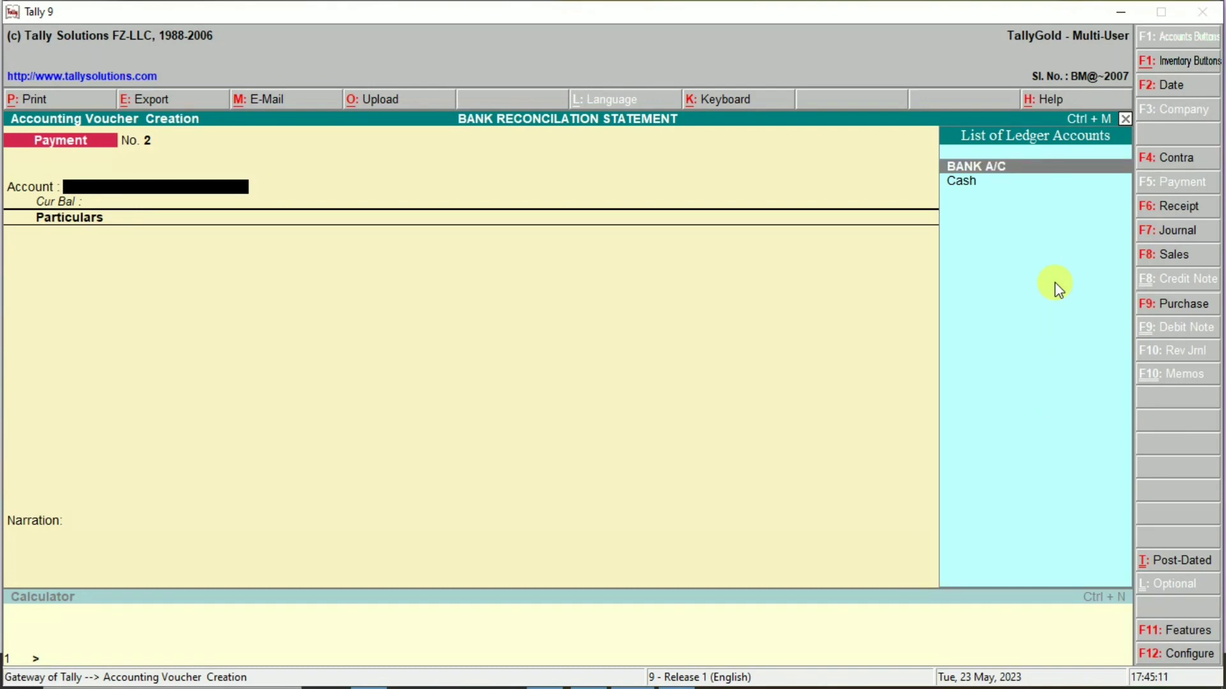
key(Return)
text(RE)
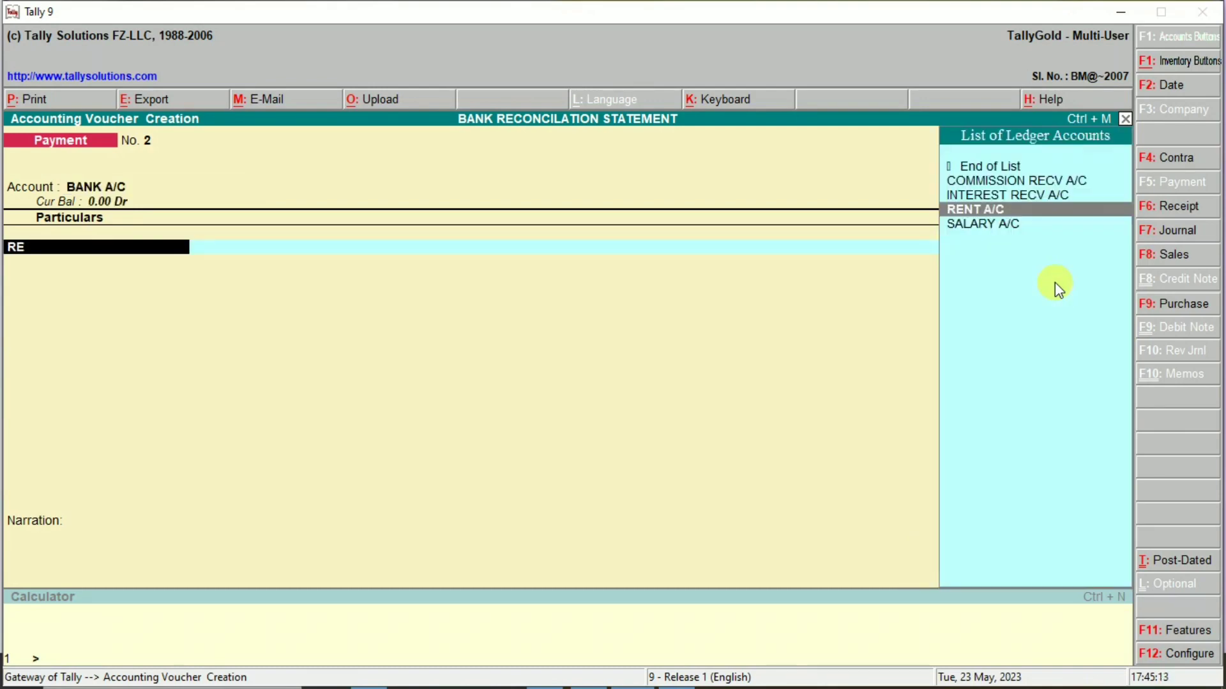
key(Return)
text(5,000)
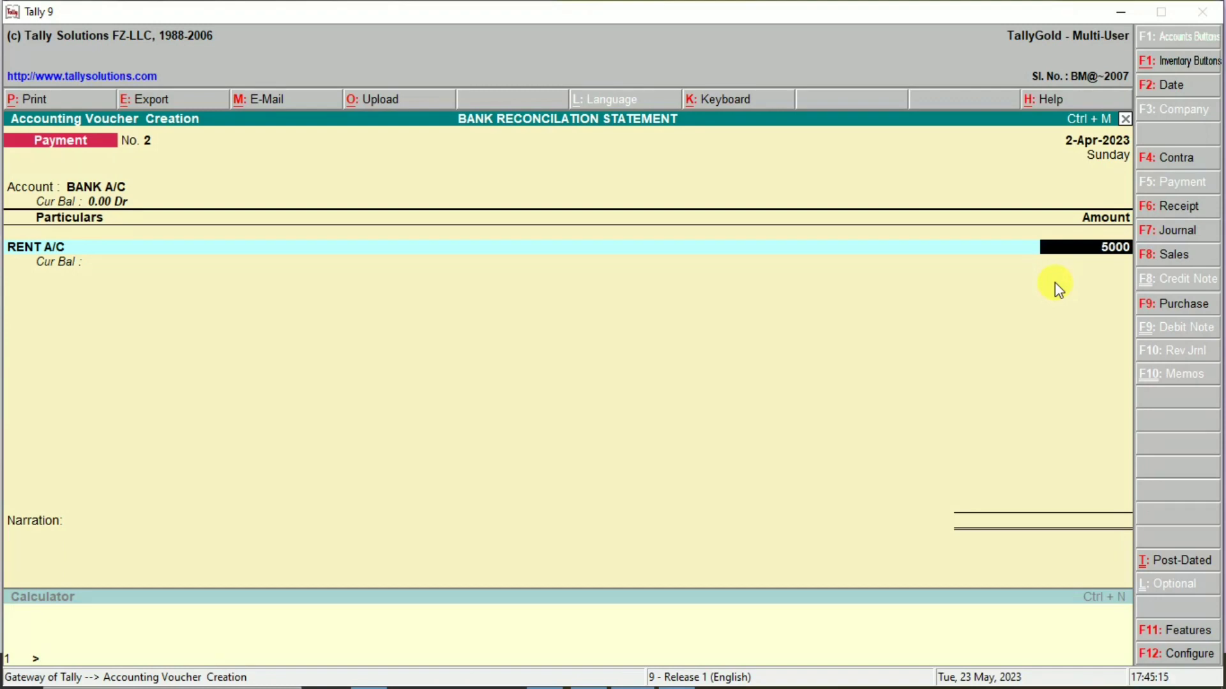
key(Return)
key(Return)
key(Return)
key(Return)
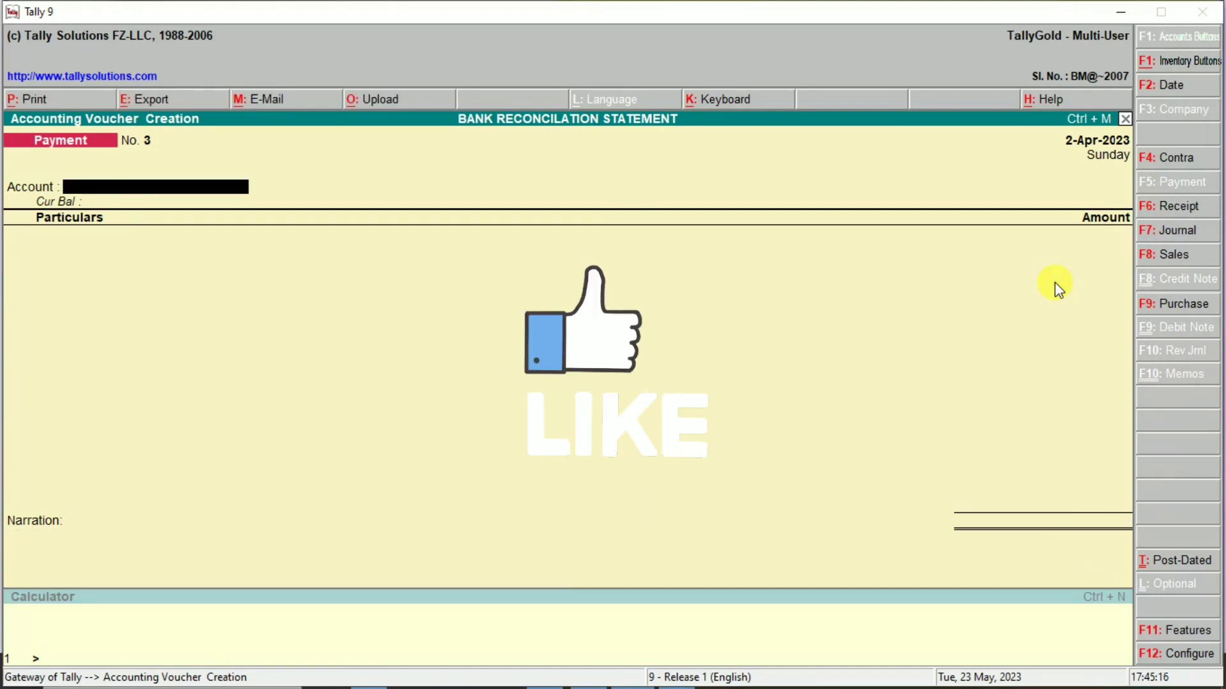
- Set the voucher date to 3-4-2023 and switch the entry to a receipt voucher
key(F2)
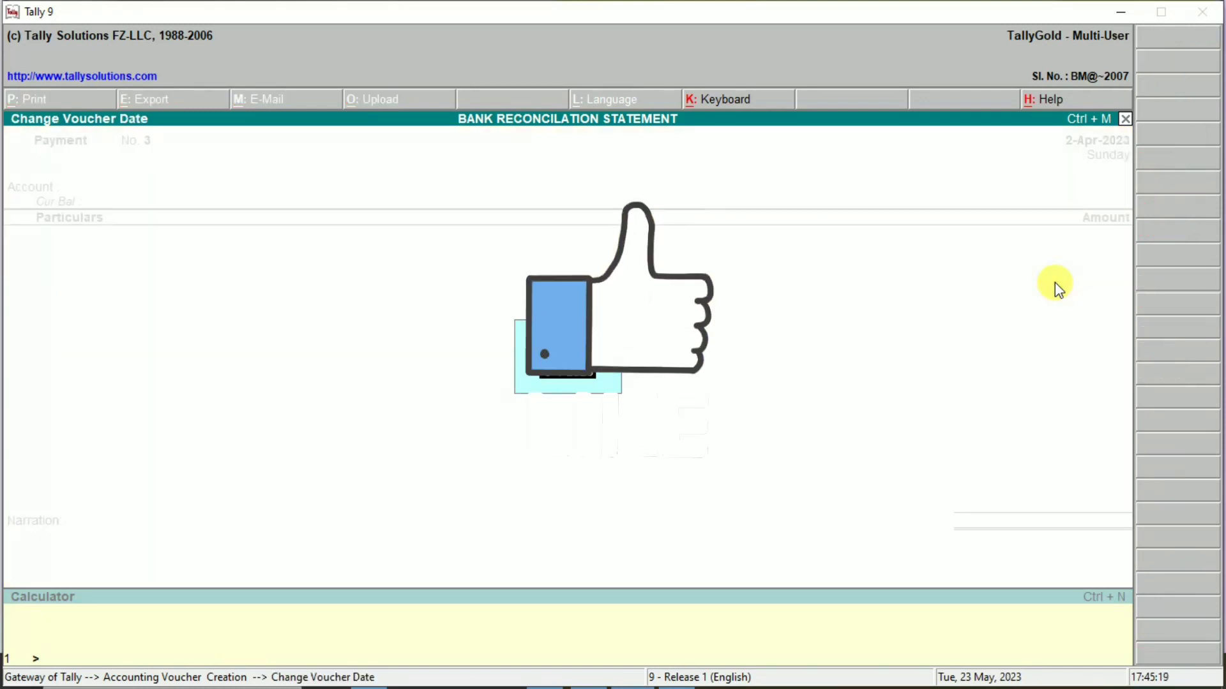
text(3)
key(Return)
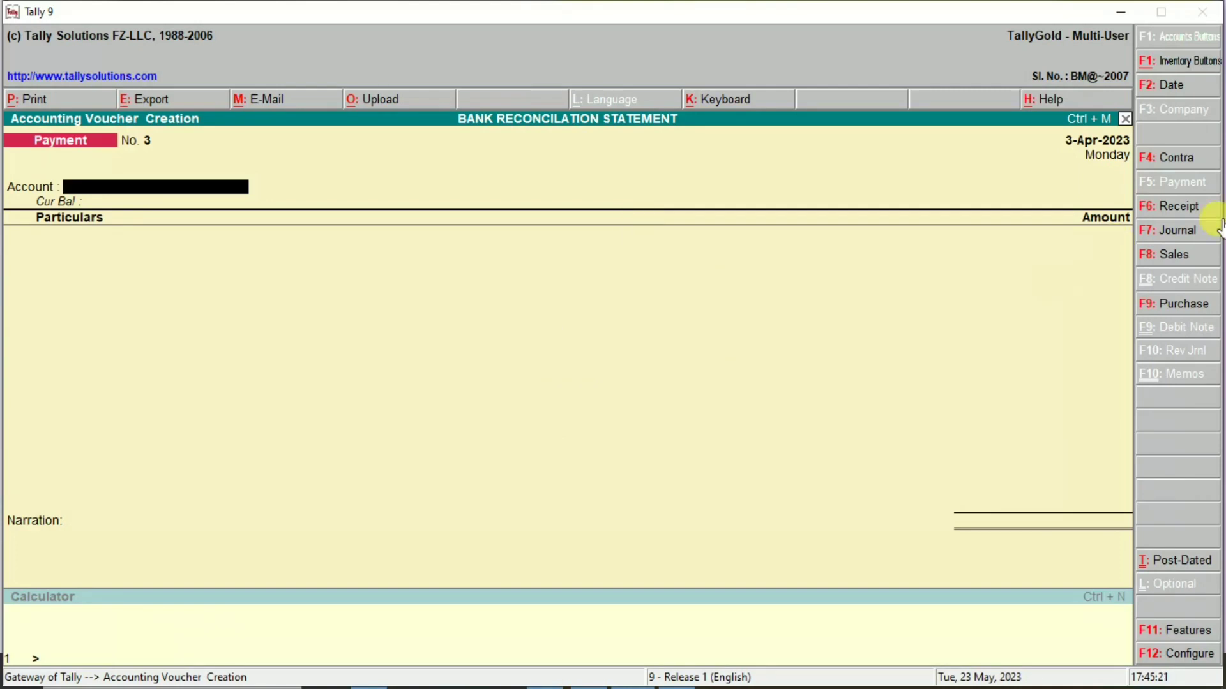
click(1170, 211)
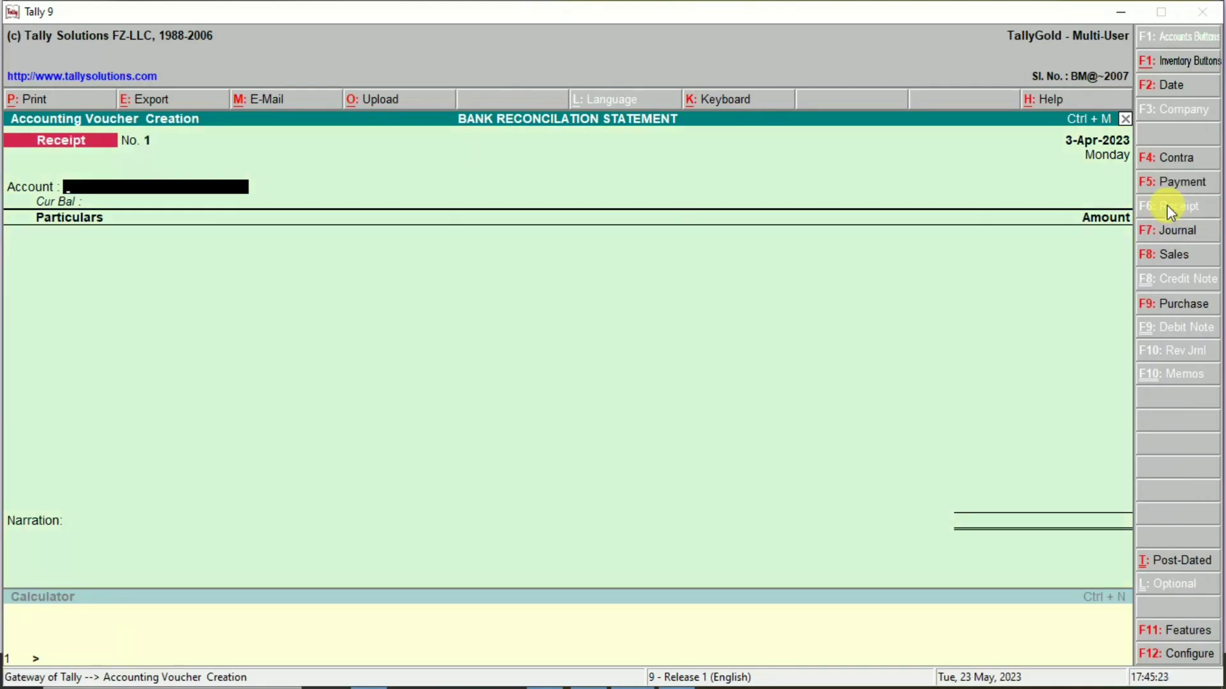
- Enter the receipt into BANK A/C from COMMISSION RECV A/C for 25,000 and save the voucher
text(BA)
key(Return)
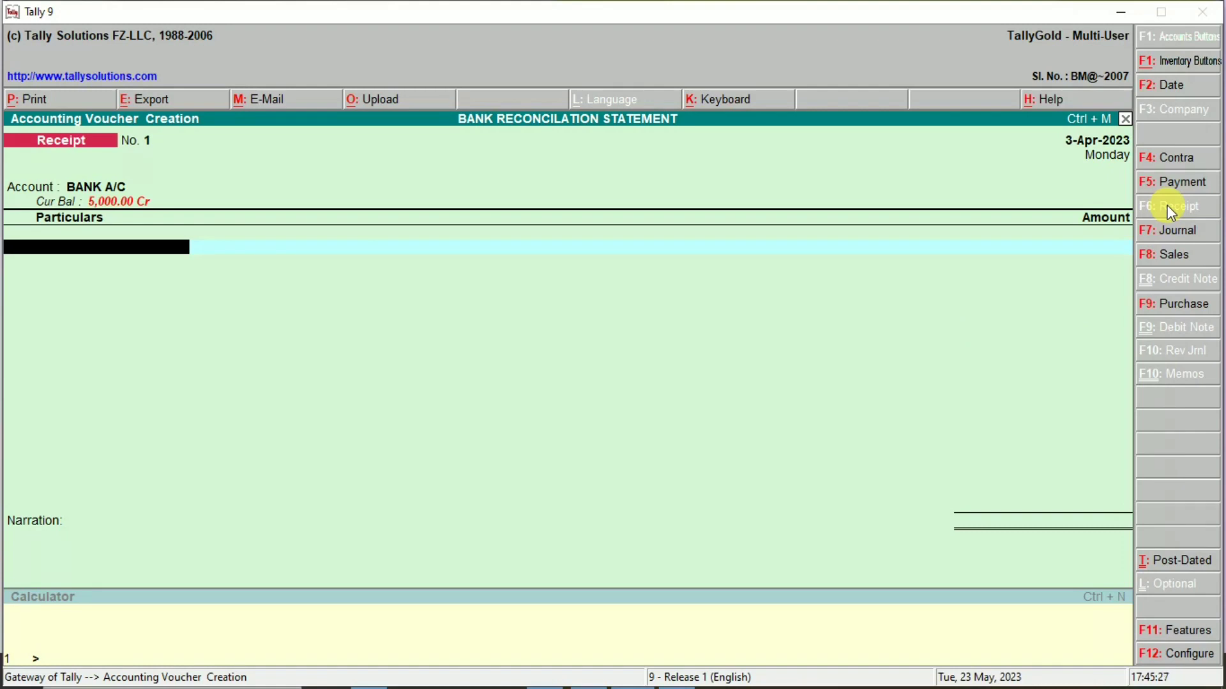
text(C)
key(Return)
text(25000)
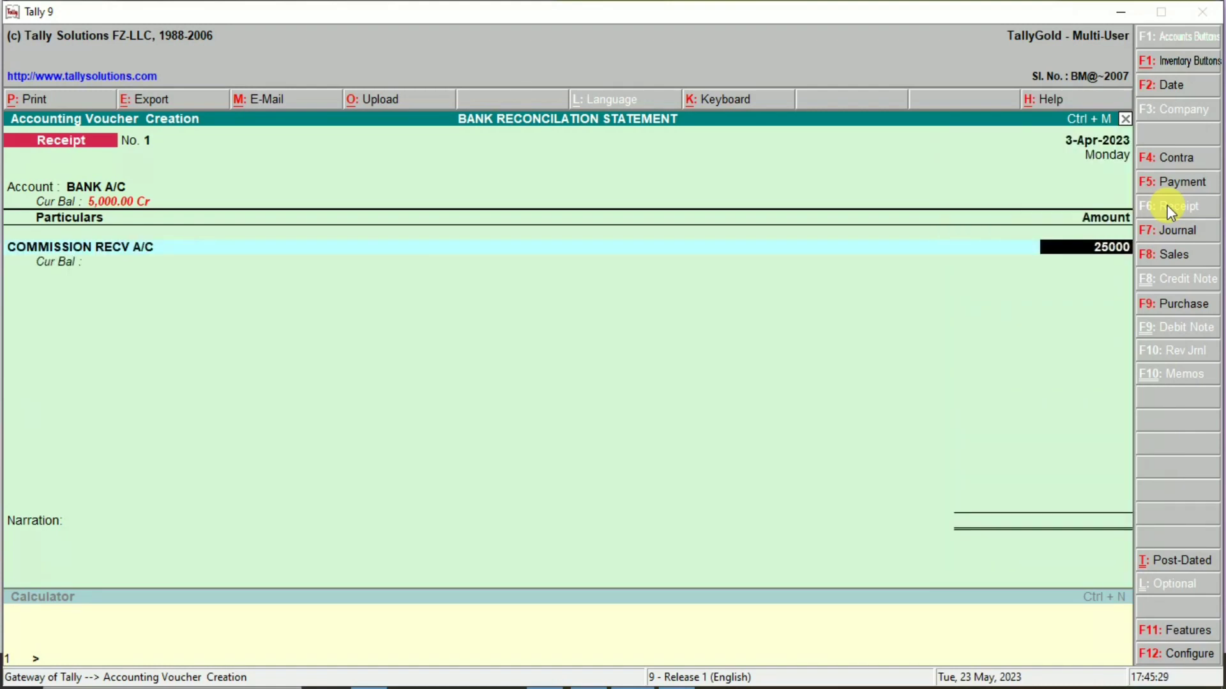
key(Return)
key(Return)
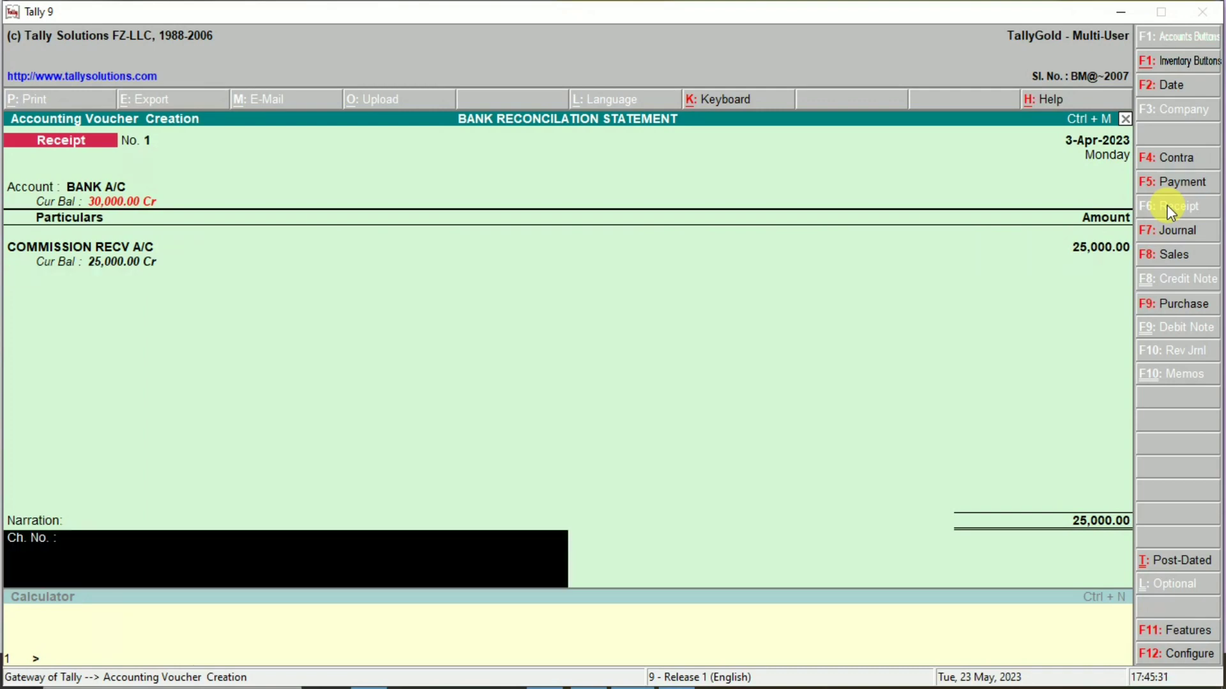
key(Return)
key(Return)
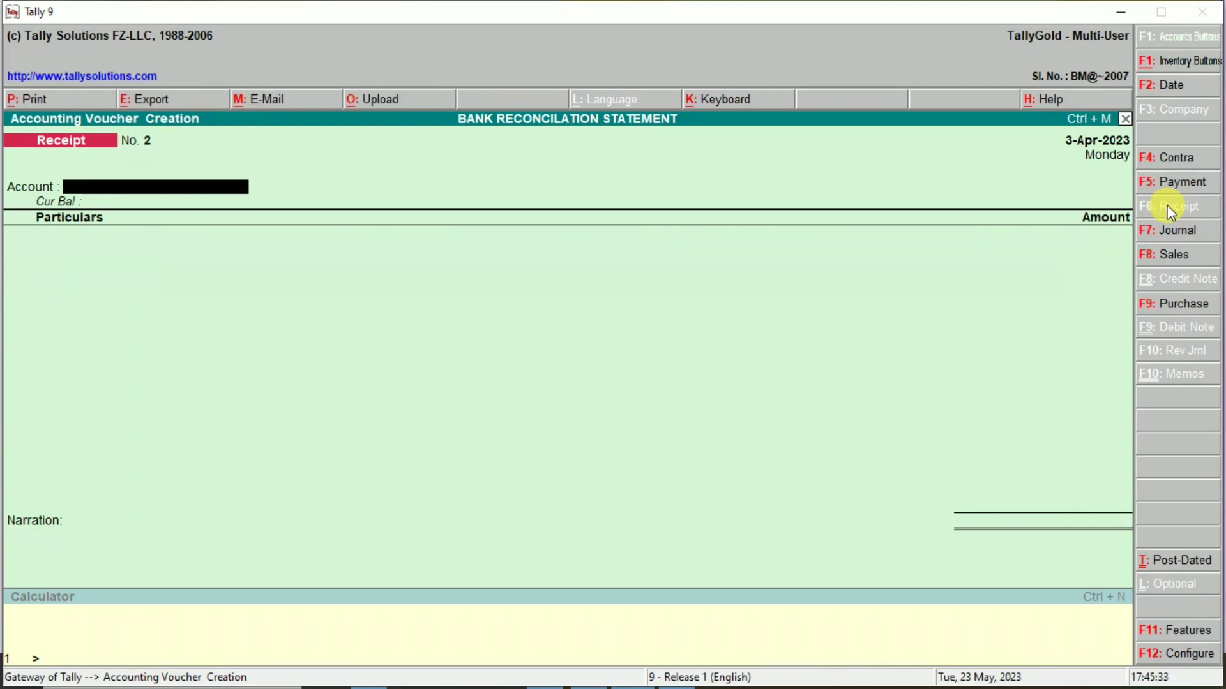
- Record and save a receipt voucher dated 4-4-2023 into BANK A/C from INTEREST RECV A/C for 15,000
key(F2)
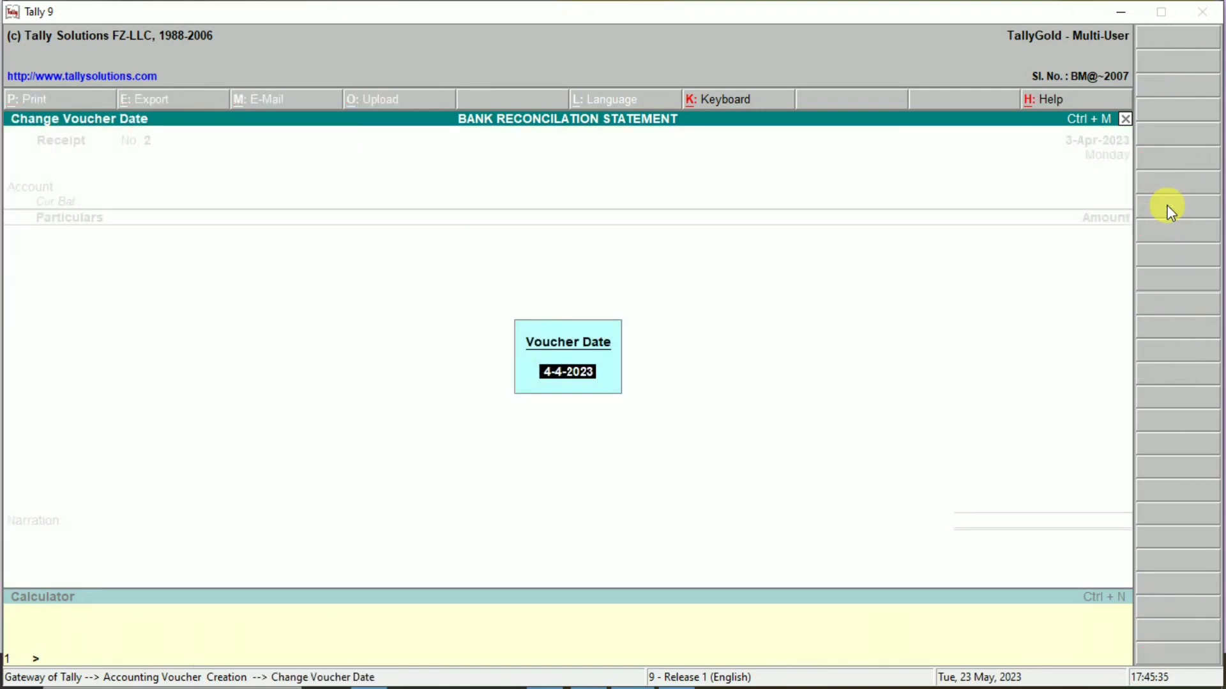
key(Return)
text(BA)
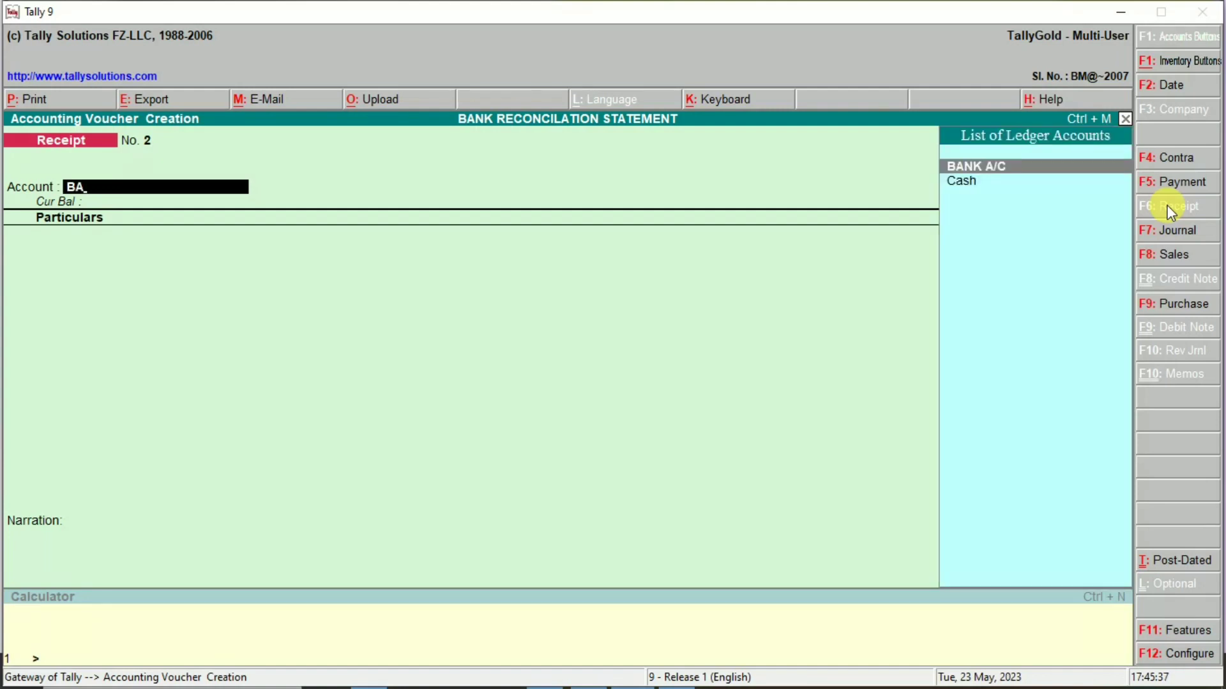
key(Return)
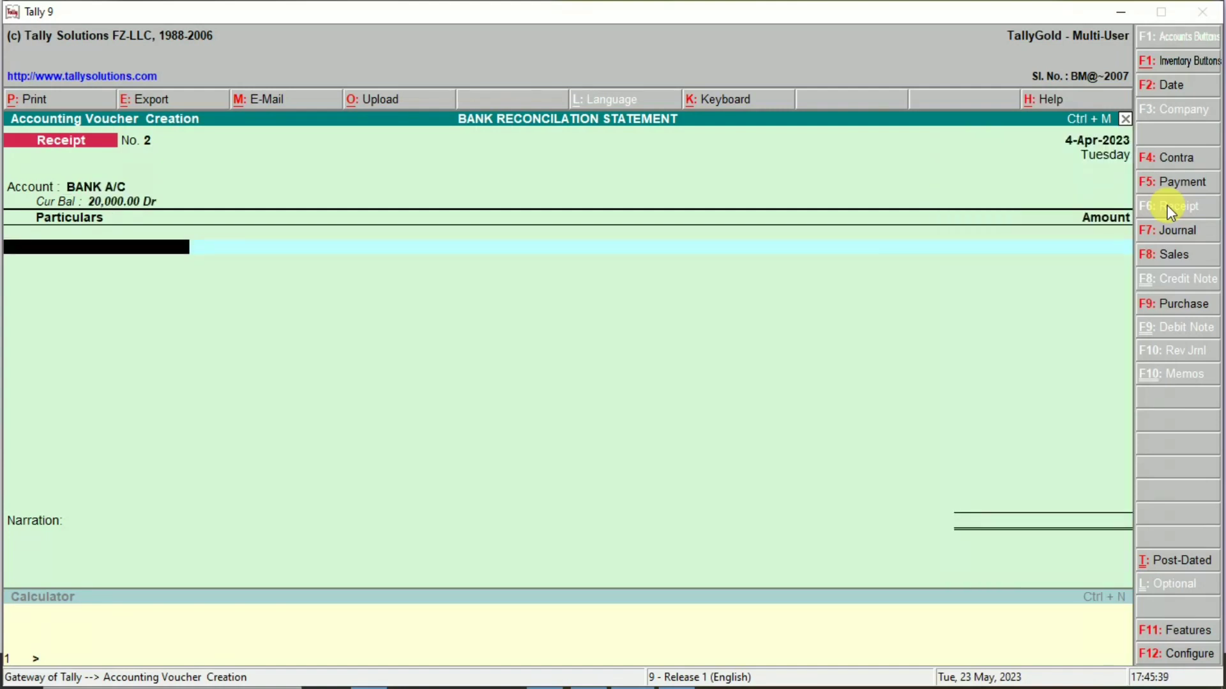
text(IN)
key(Return)
text(1)
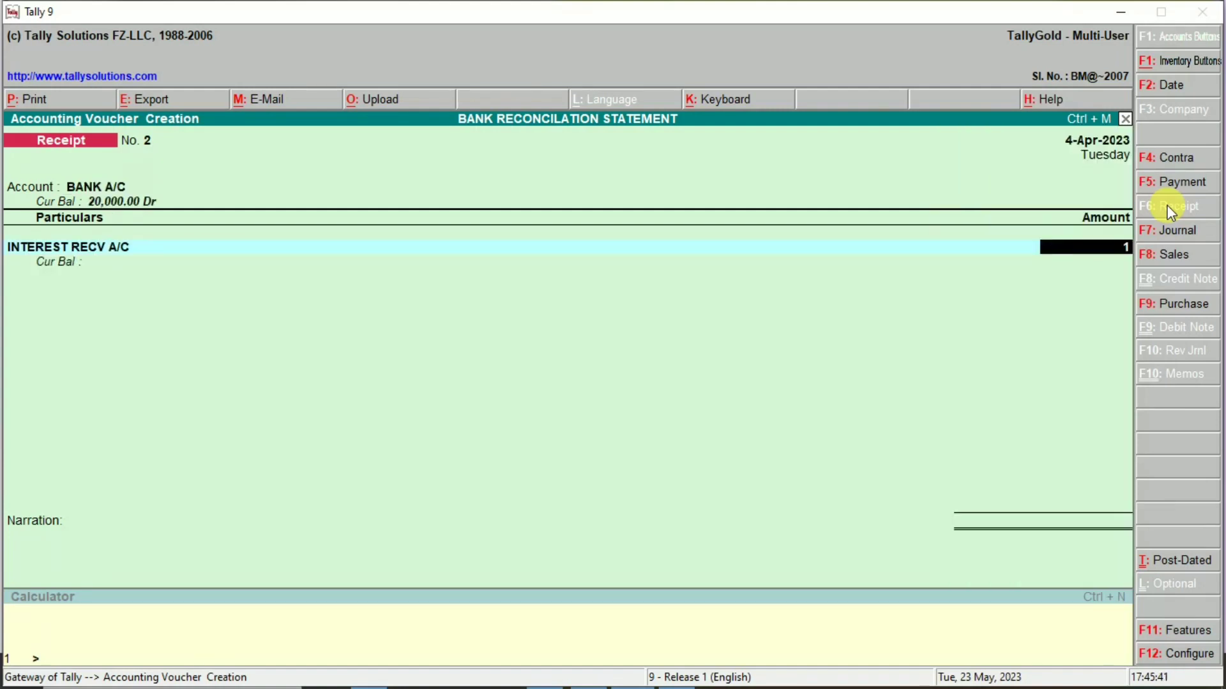
text(5,000)
key(Return)
key(Return)
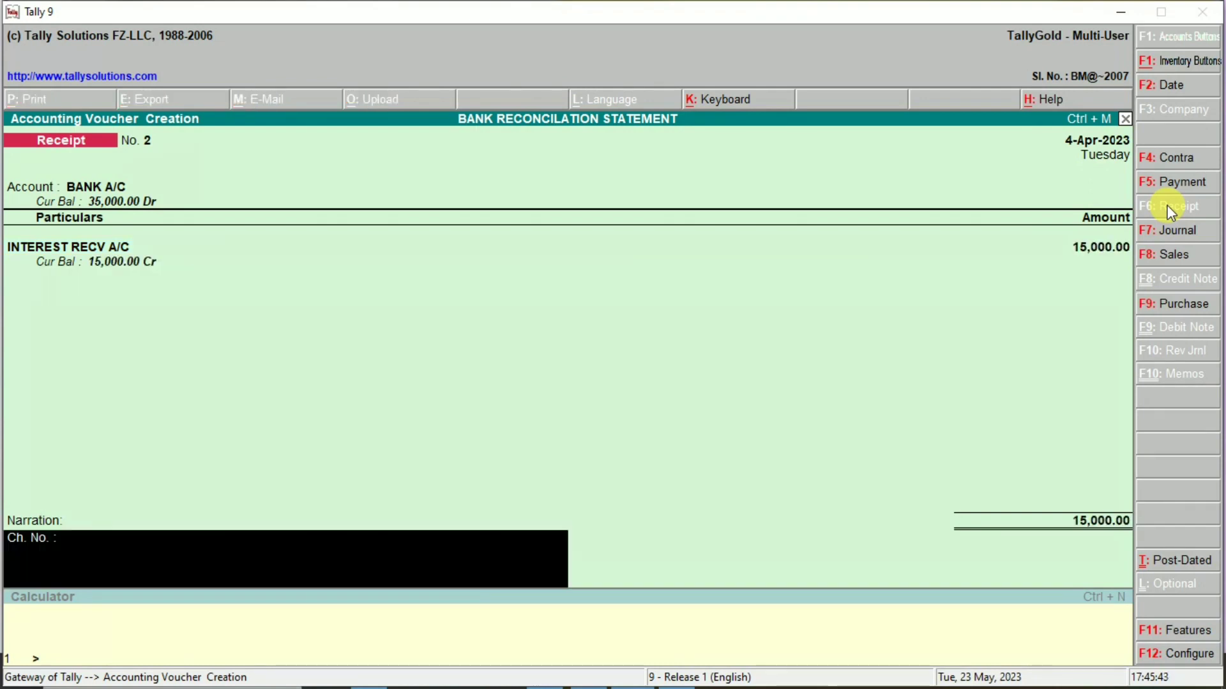
key(Return)
key(Return)
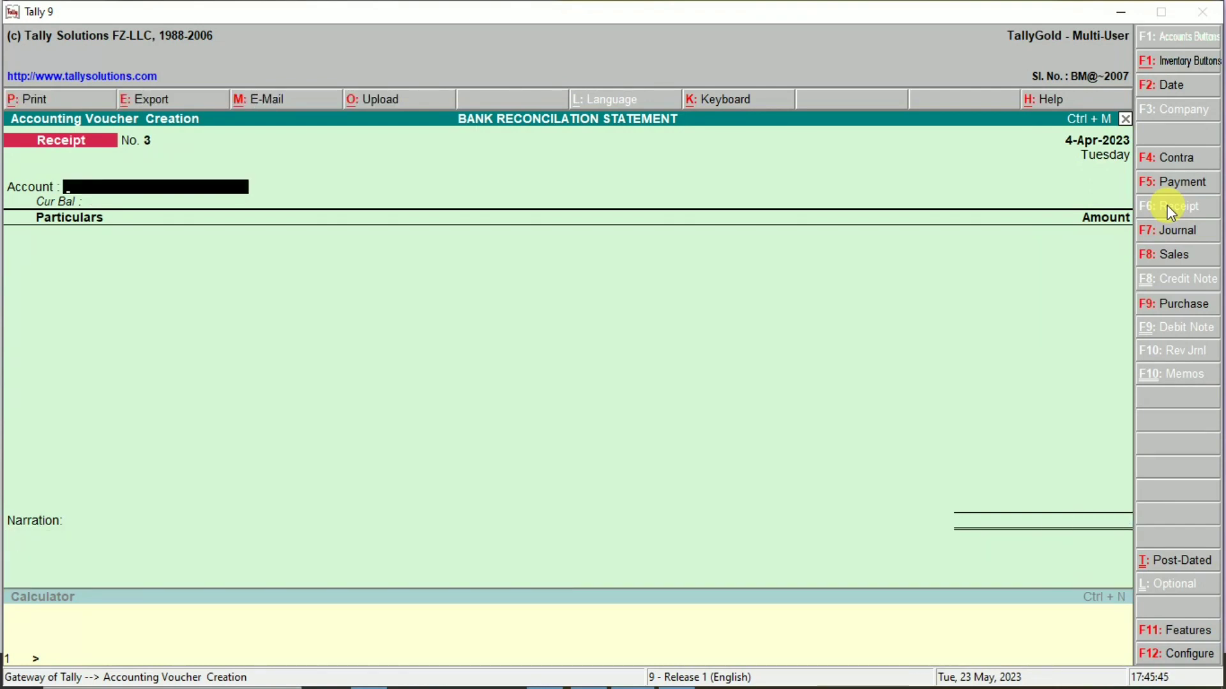
- Start a payment voucher dated 5-4-2023 with BANK A/C as the paying account
key(F2)
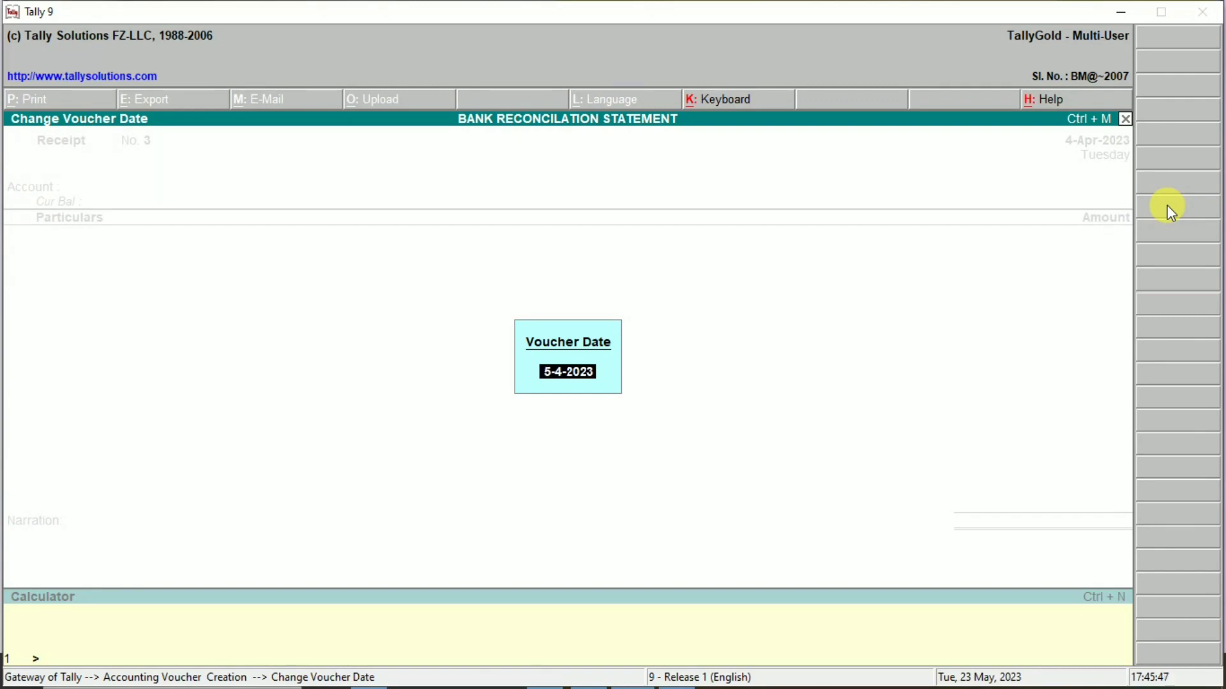
key(Return)
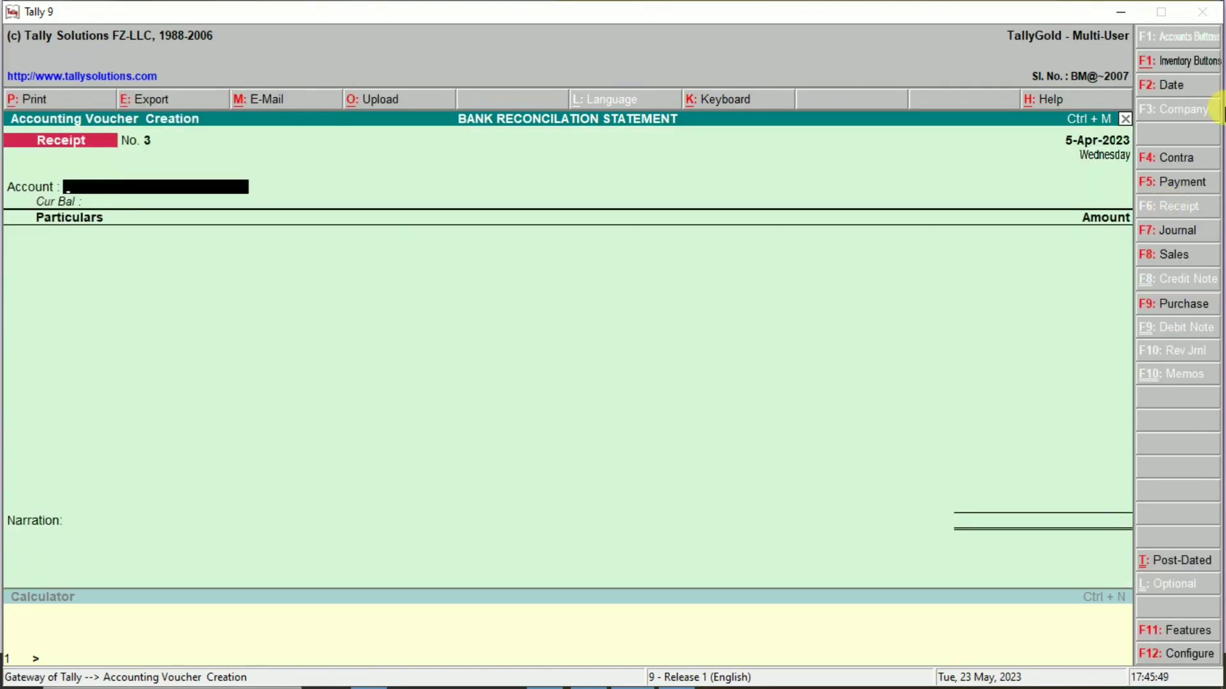
click(1165, 187)
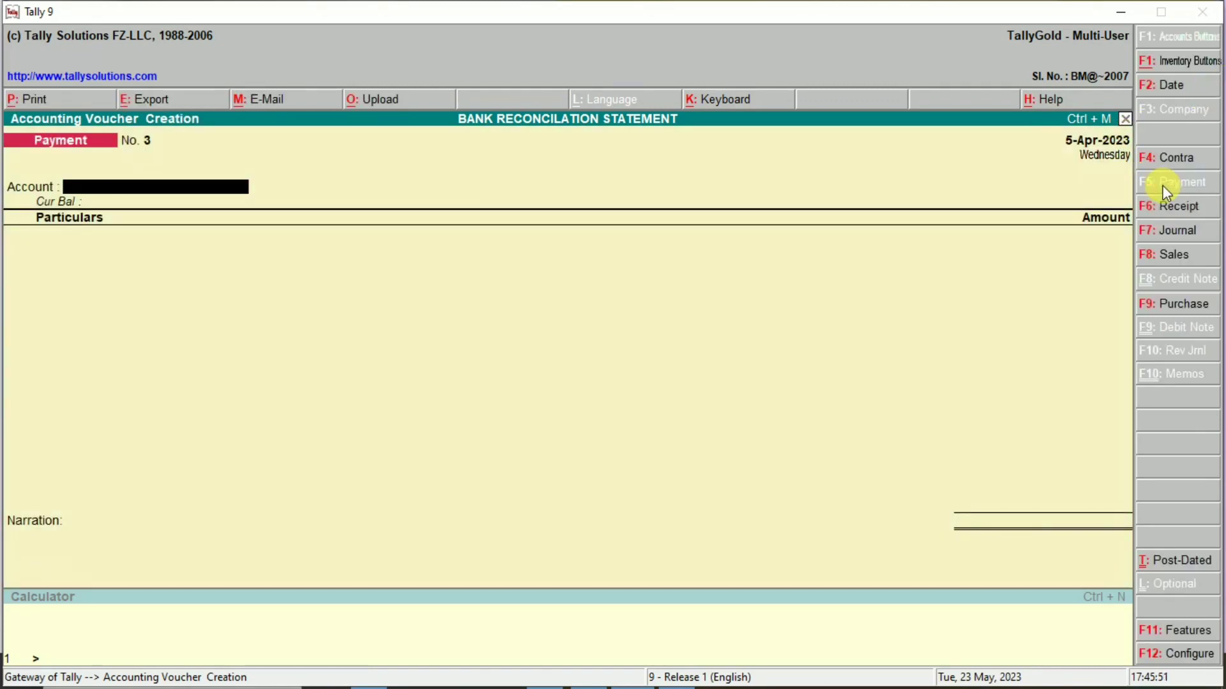
text(B)
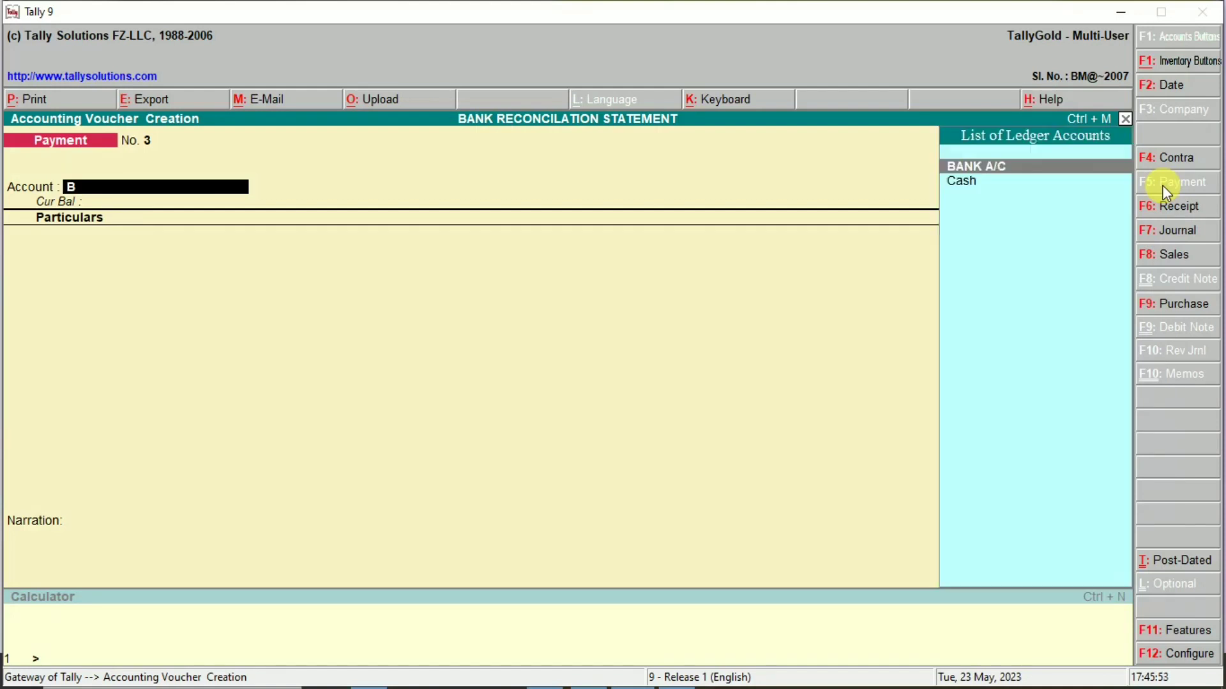
key(Return)
key(Return)
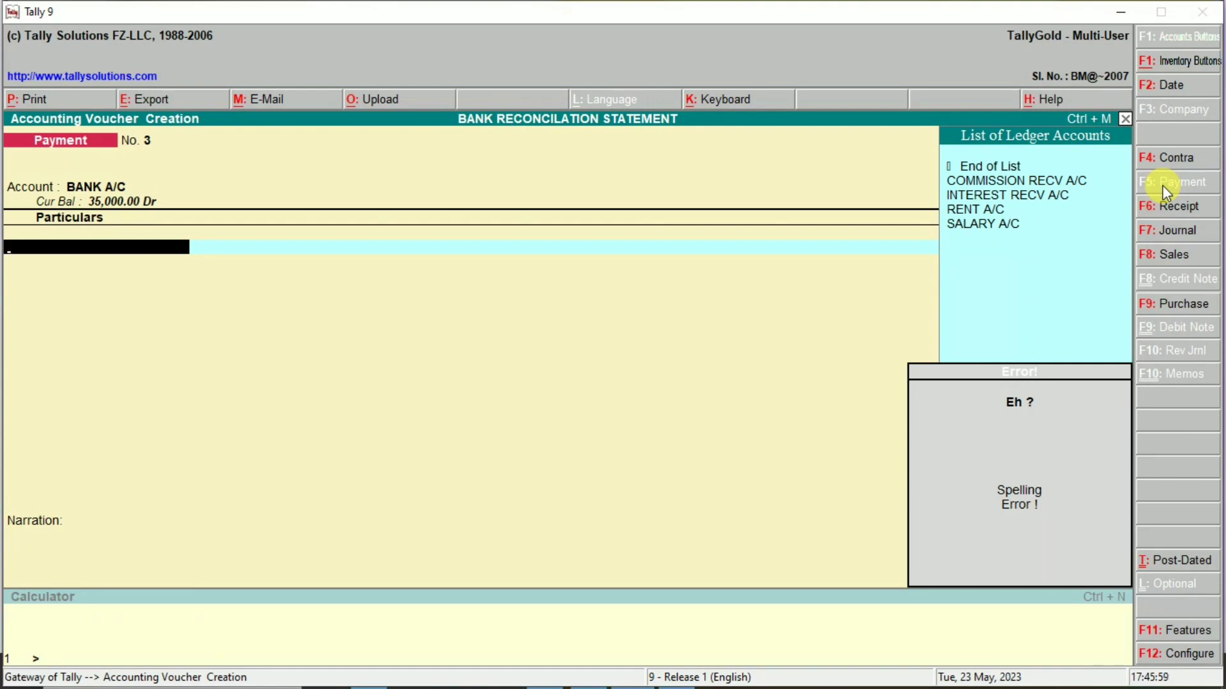
- Create the ledger TELEPHONE BILL A/C under Indirect Expenses from within the payment voucher and save it
key(alt+c)
text(TE)
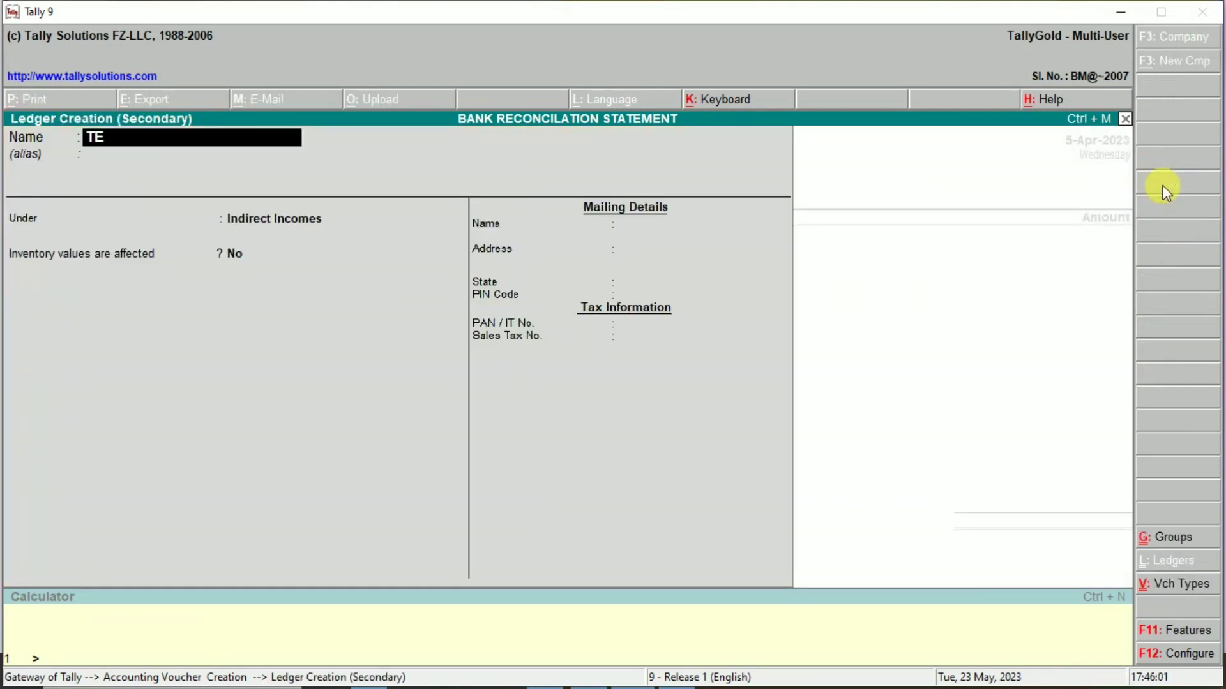
text(LEPHONE)
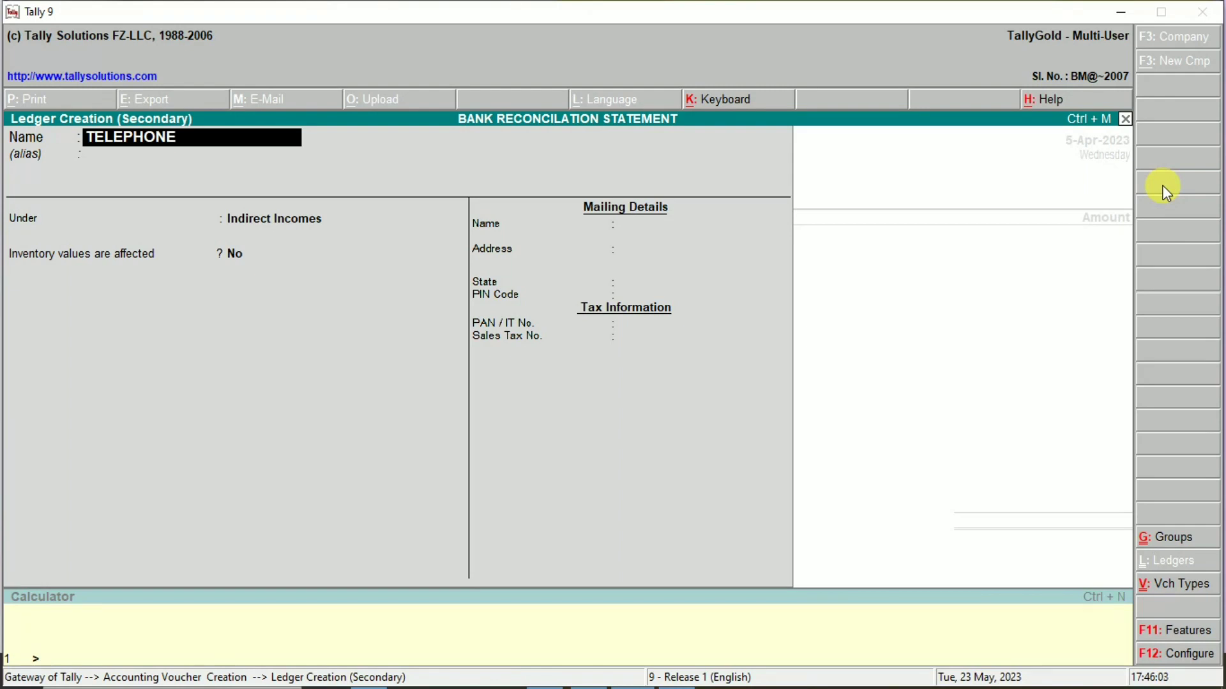
text( BILL A/C)
key(Return)
key(Return)
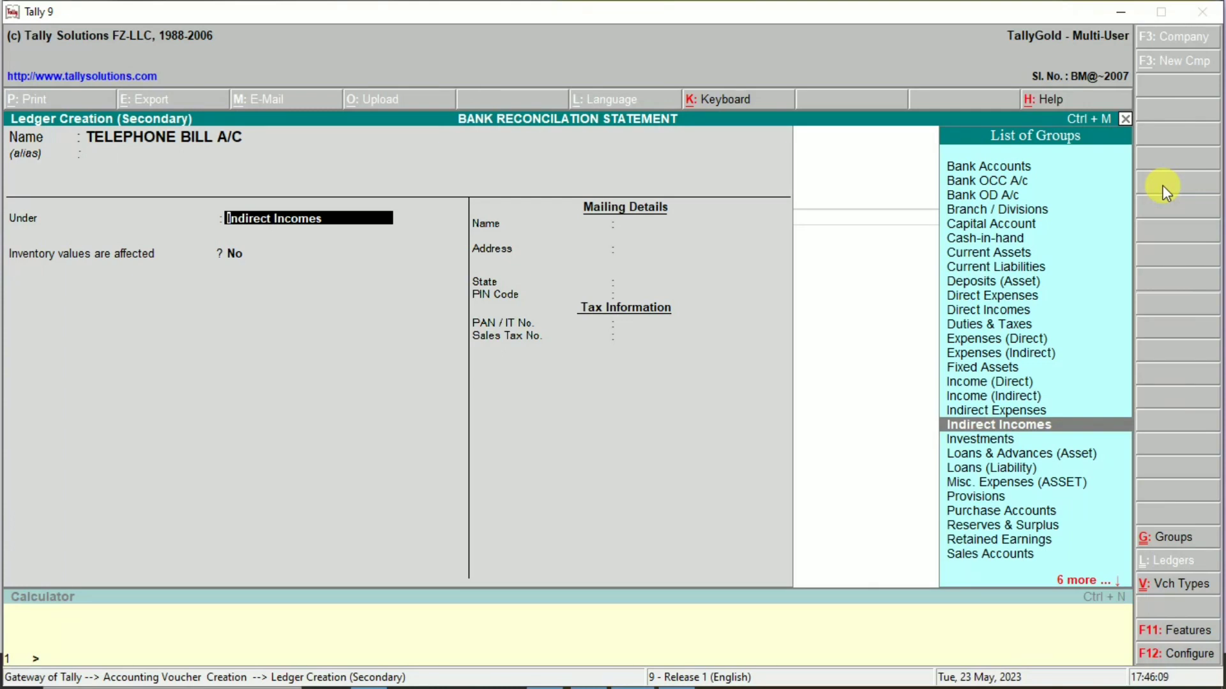
key(Up)
key(Return)
key(ctrl+a)
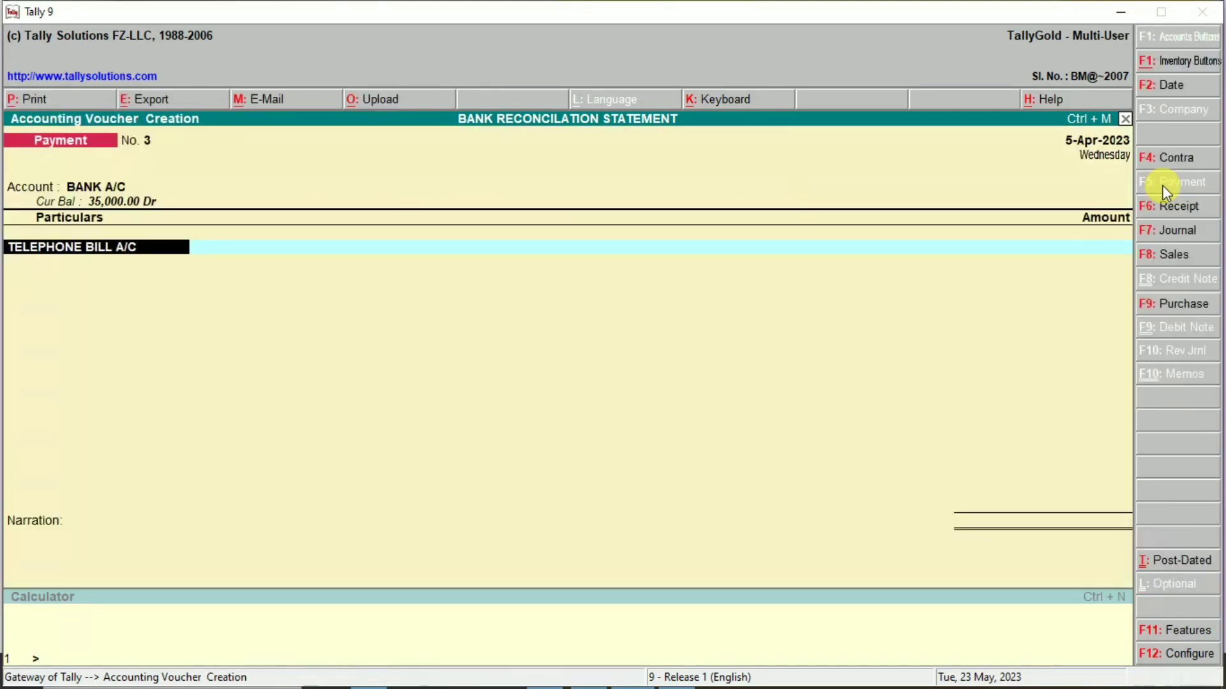
- Enter 3,000 against TELEPHONE BILL A/C in the payment voucher and save it
key(Return)
text(3000)
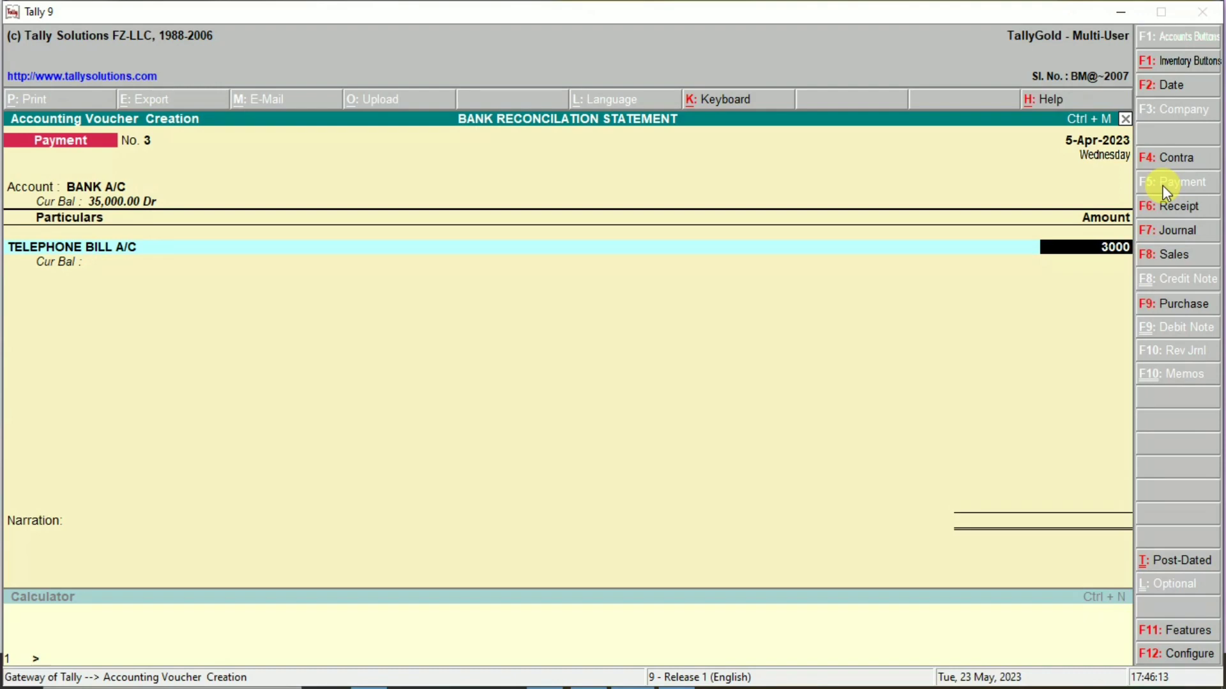
key(Return)
key(Return)
key(Return)
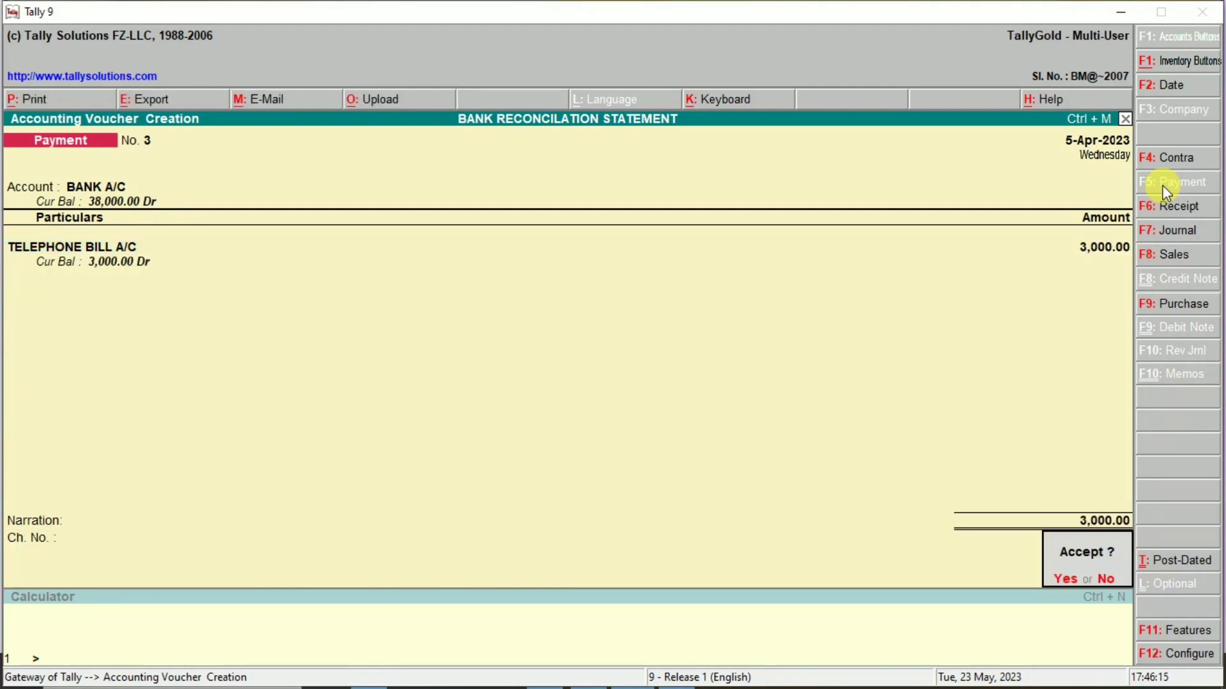
key(Return)
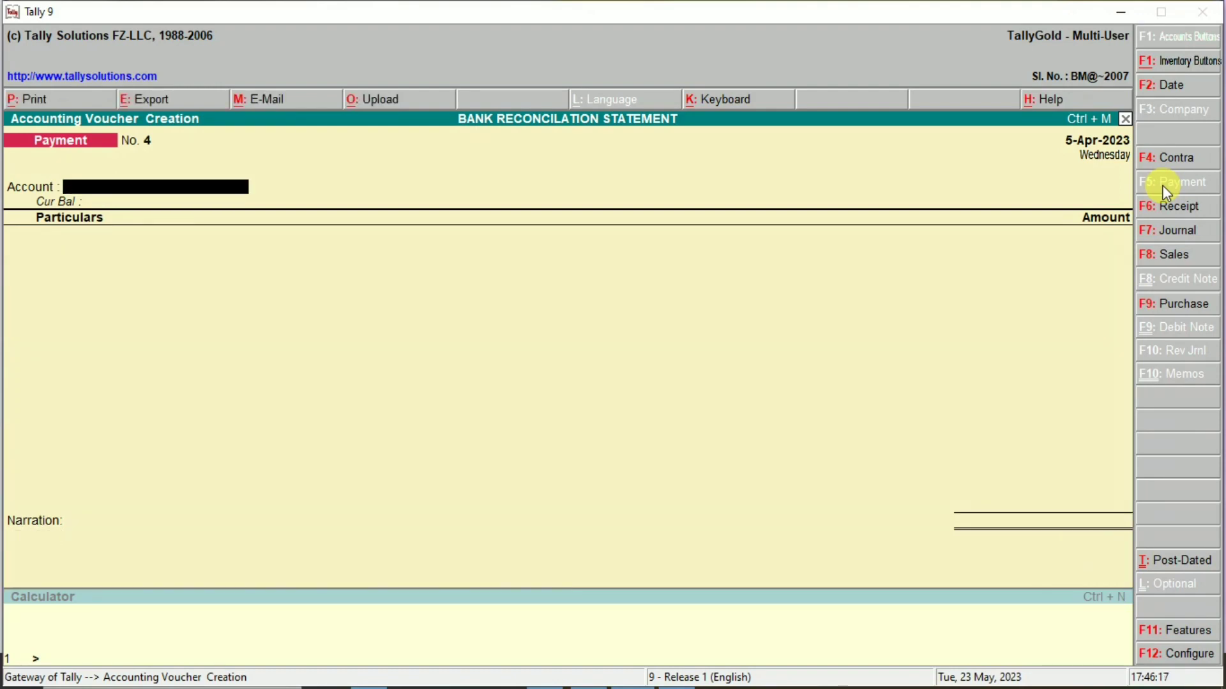
- Date the new payment voucher 6-4-2023 and set BANK A/C as the paying account
key(F2)
key(Return)
text(b)
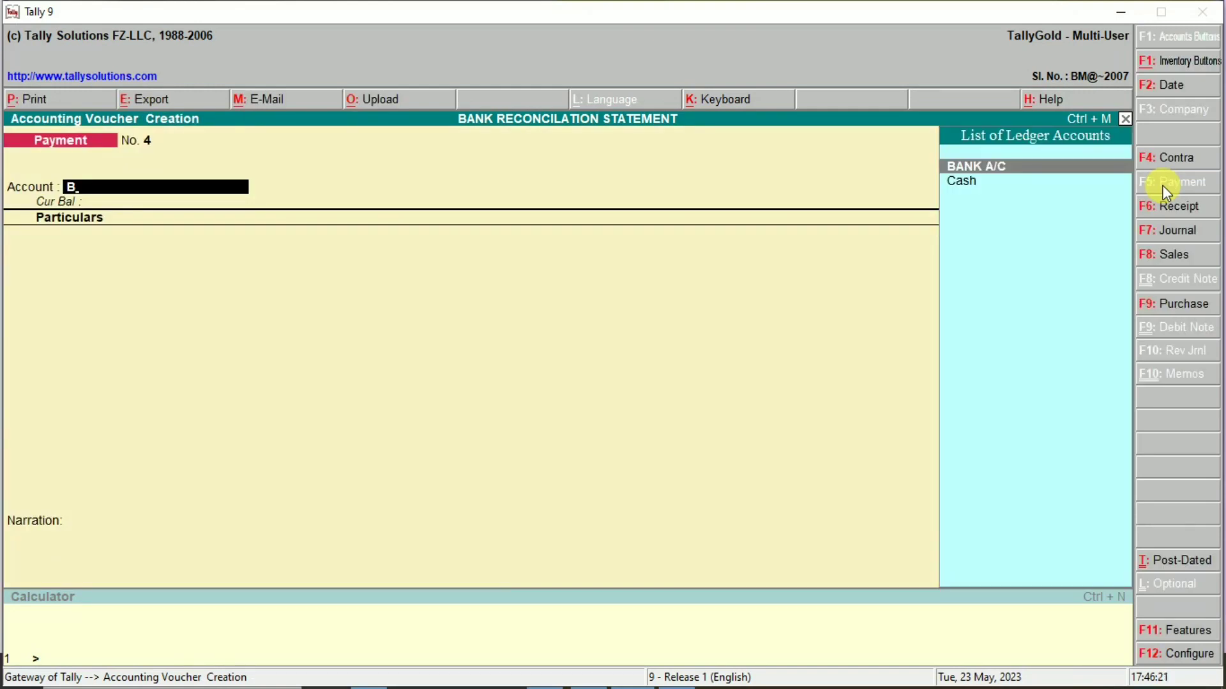
key(Return)
- Create the ledger ELECTRIC BILL A/C under Indirect Expenses from within the payment voucher and save it
key(alt+c)
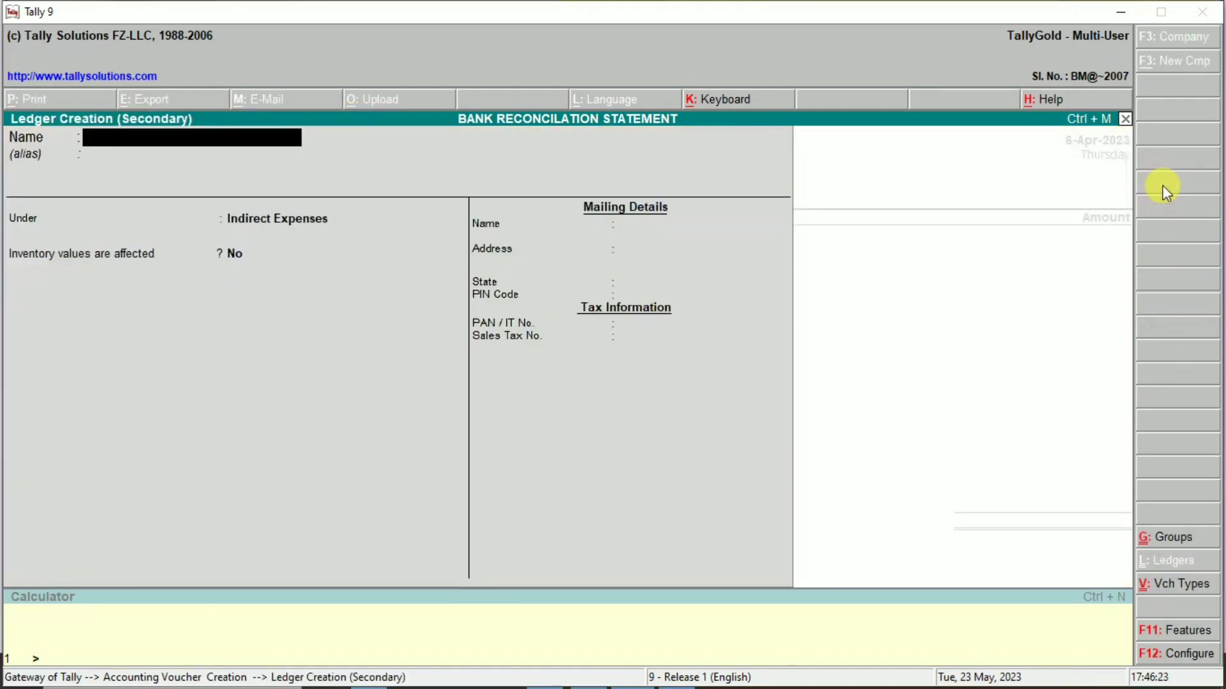
text(ELECTRIC BILL)
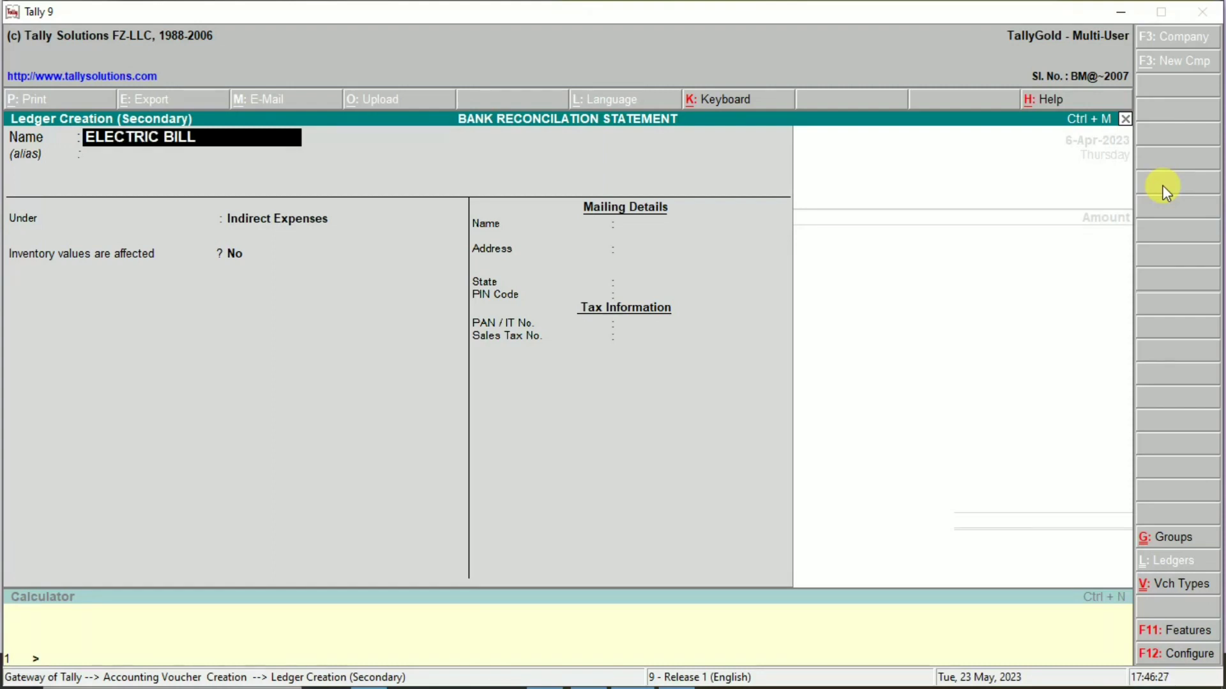
text( A/C)
key(Return)
key(Return)
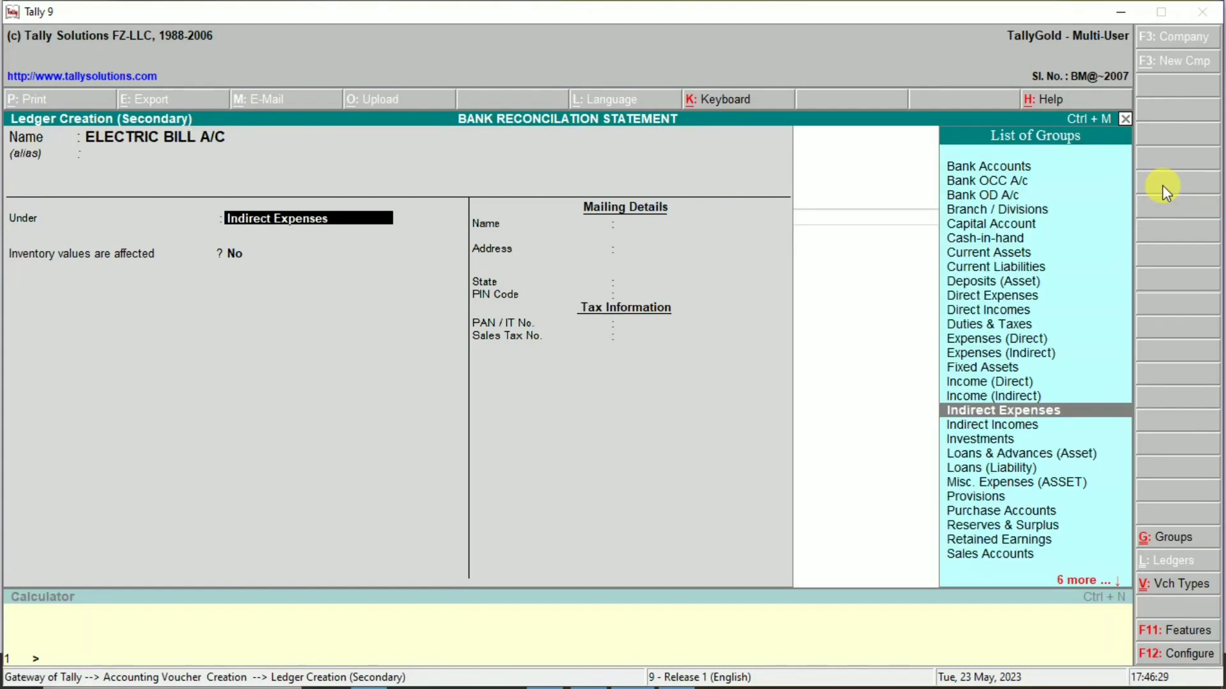
key(ctrl+a)
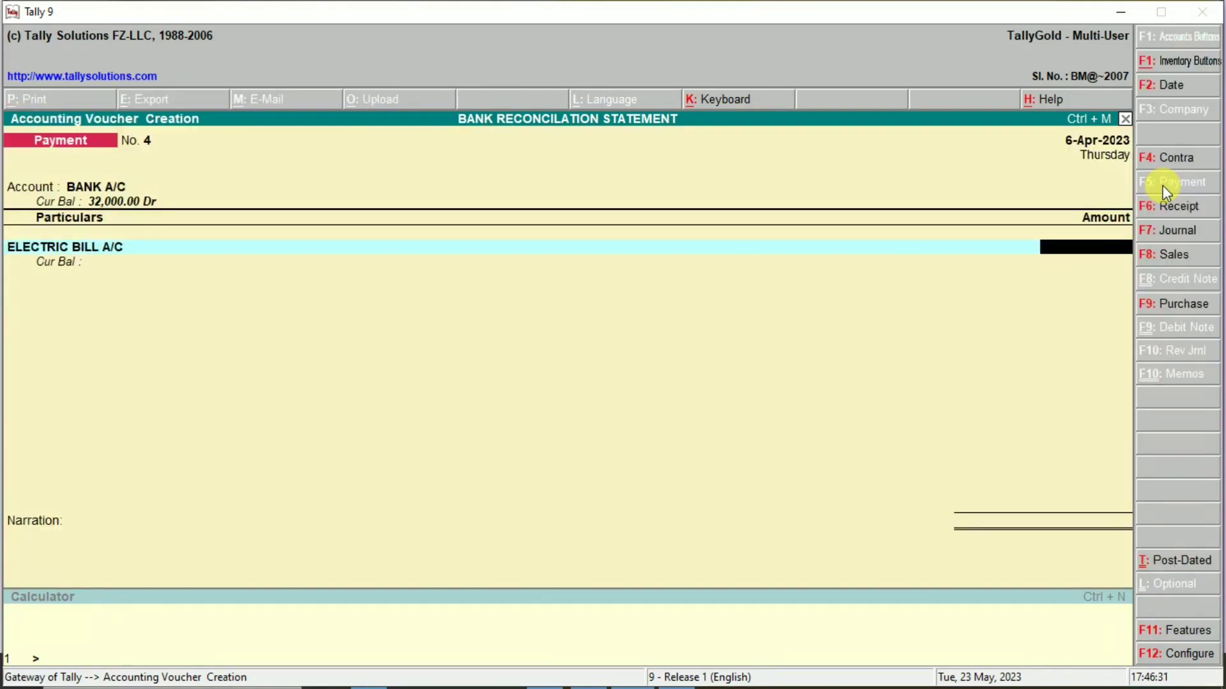
- Enter 2,000 against ELECTRIC BILL A/C in the payment voucher and save it
text(2000)
key(Return)
key(Return)
key(Return)
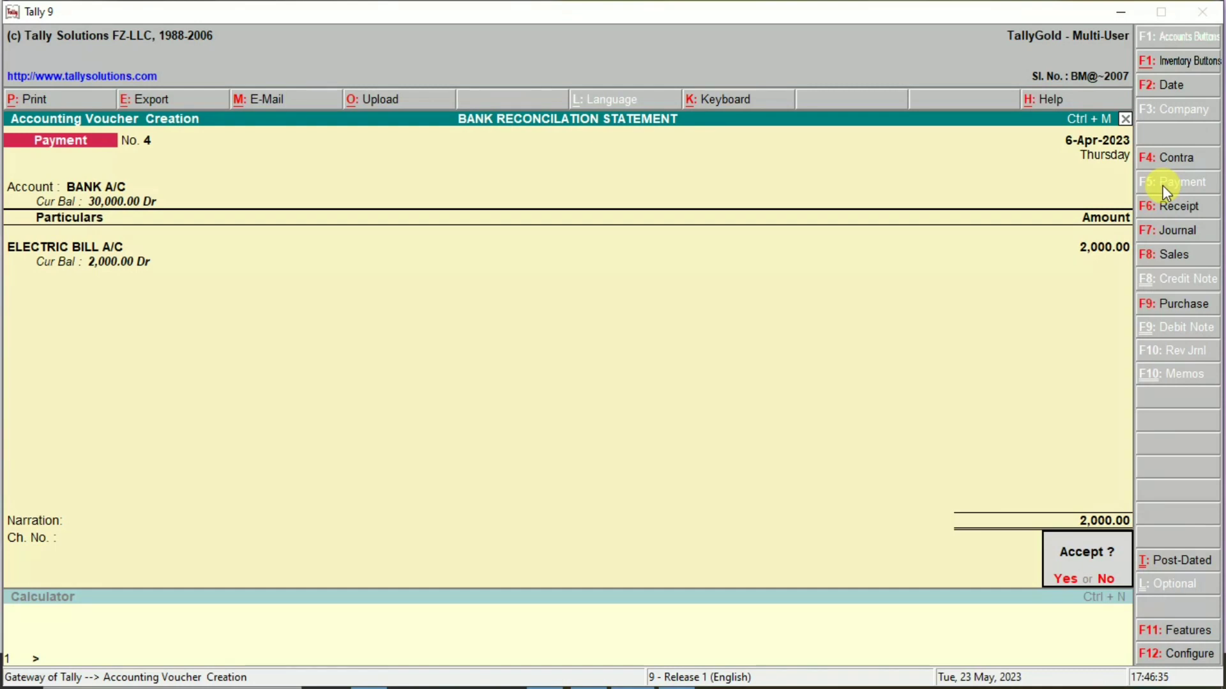
key(Return)
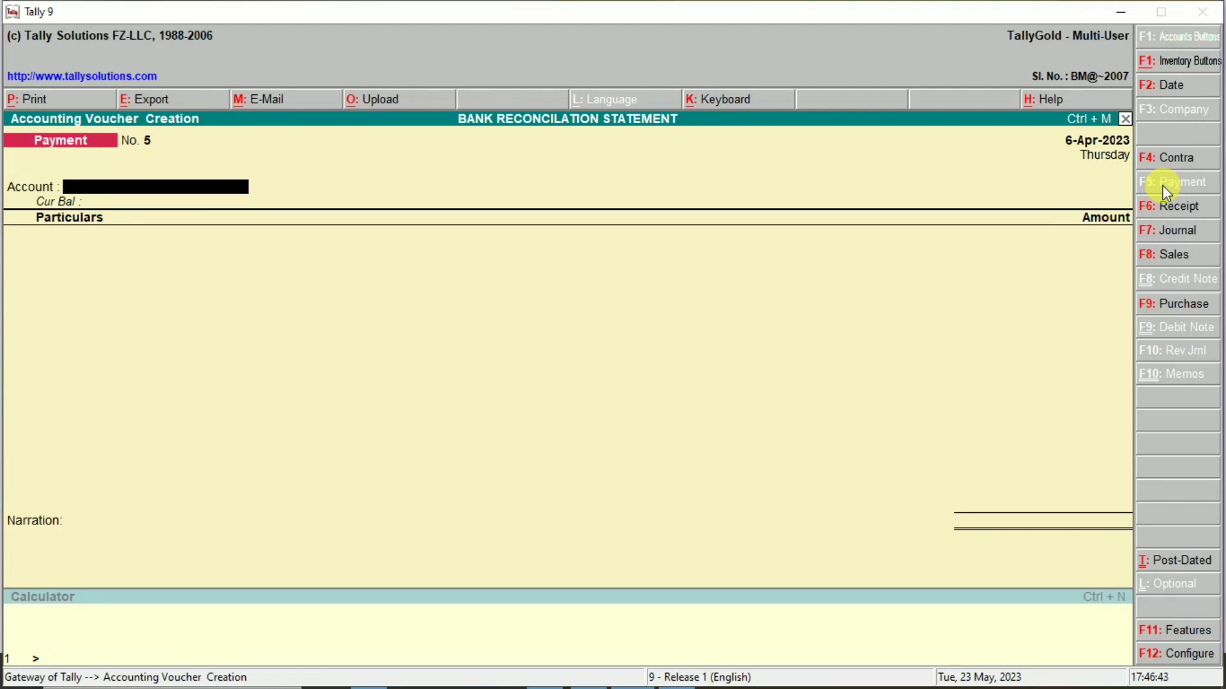
- Start a receipt voucher dated 7-4-2023 with BANK A/C as the receiving account
key(F2)
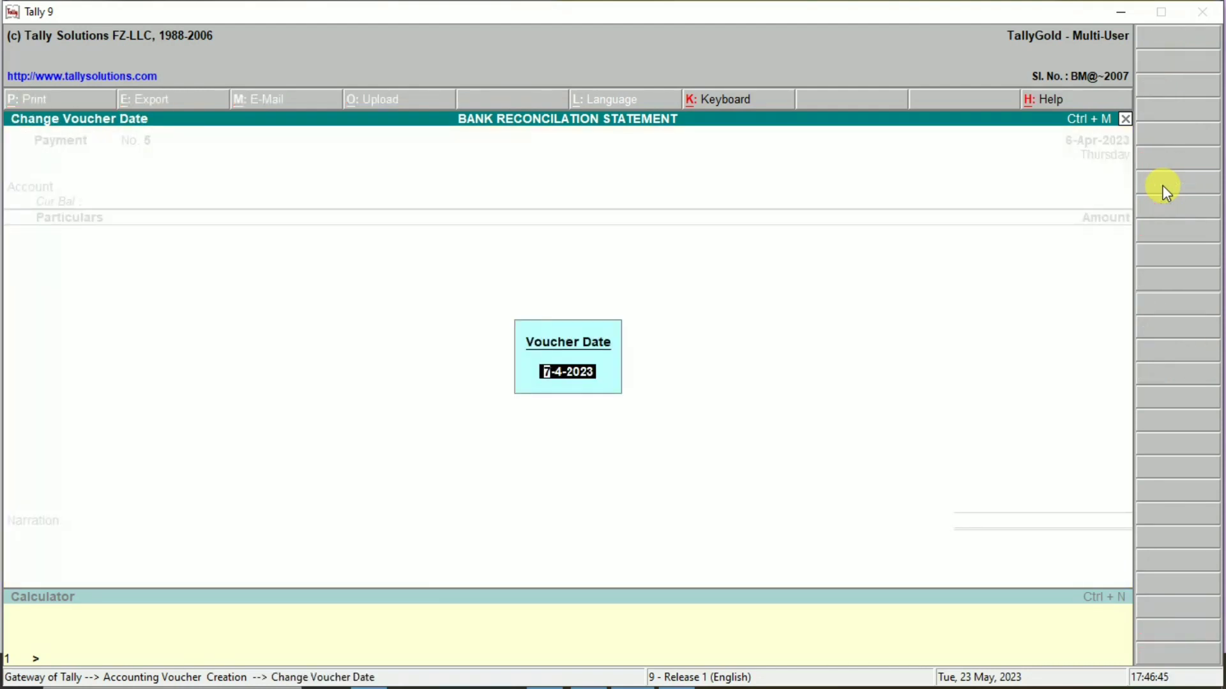
key(Return)
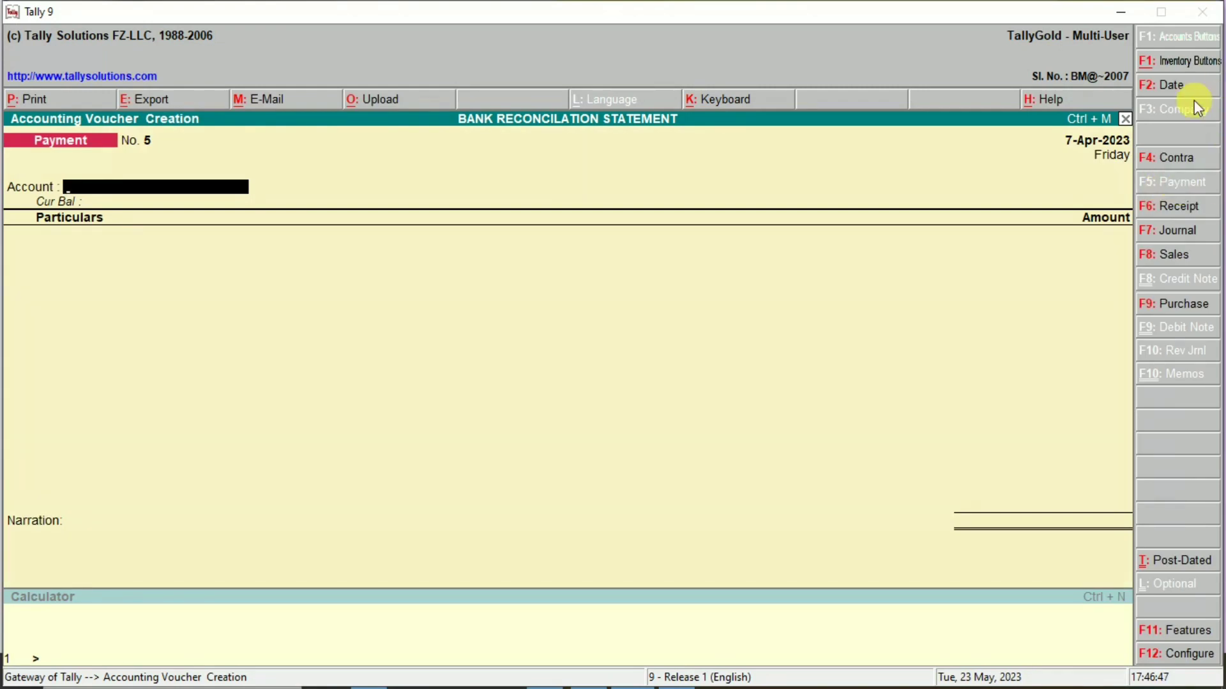
click(1156, 212)
text(B)
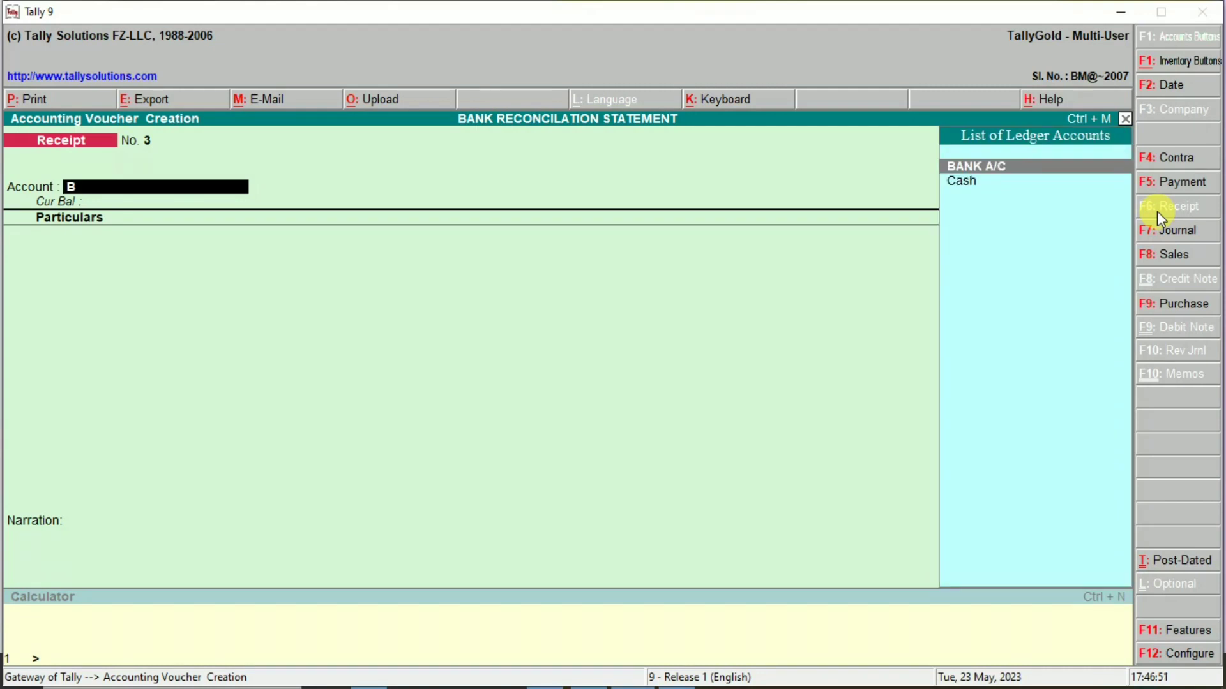
key(Return)
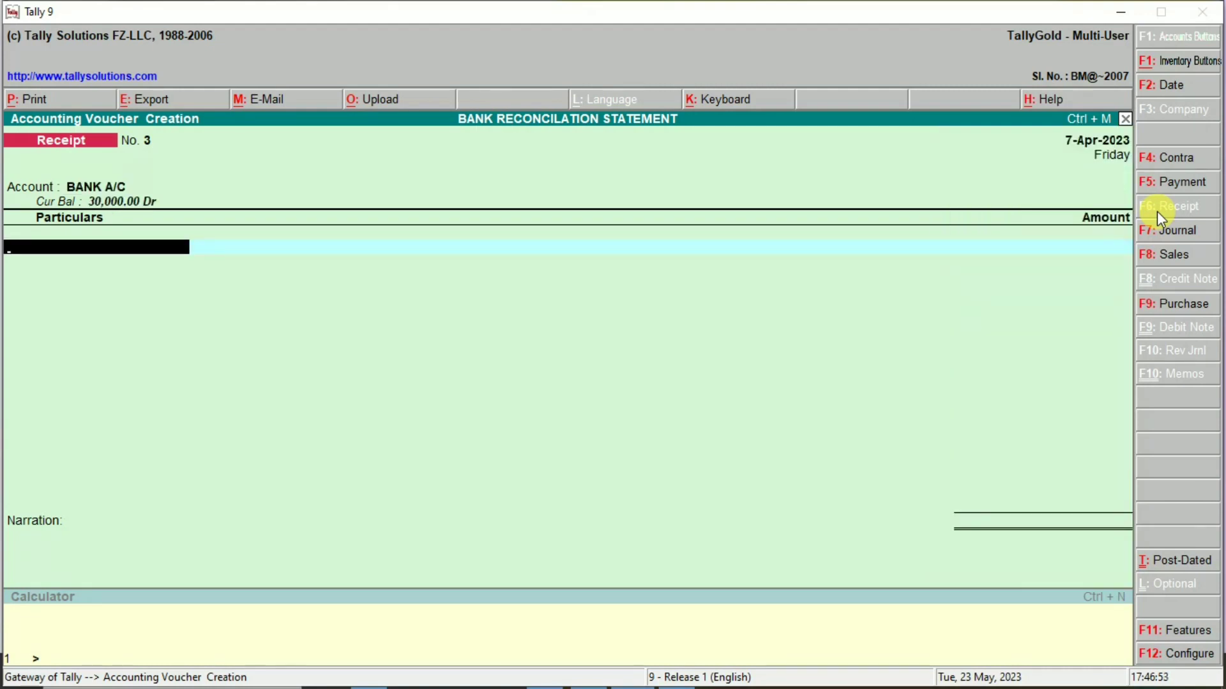
- Create the ledger FEES RECV A/C under Indirect Incomes from within the receipt voucher and save it
text(E)
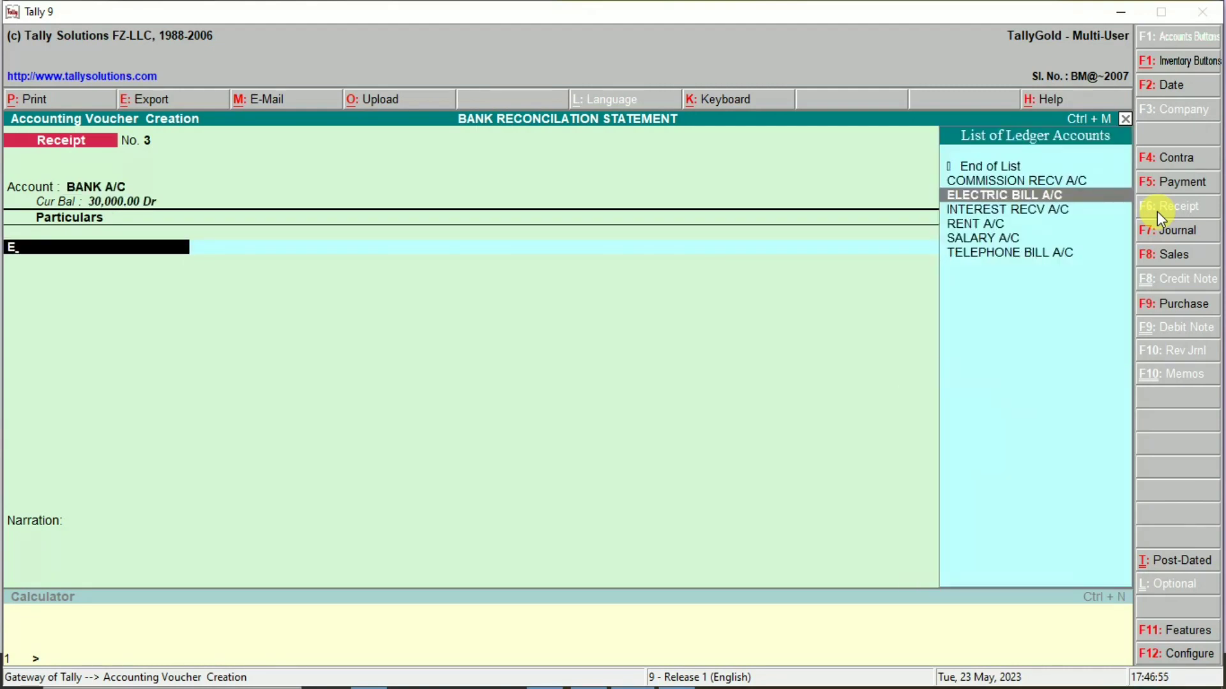
key(alt+c)
text(FE)
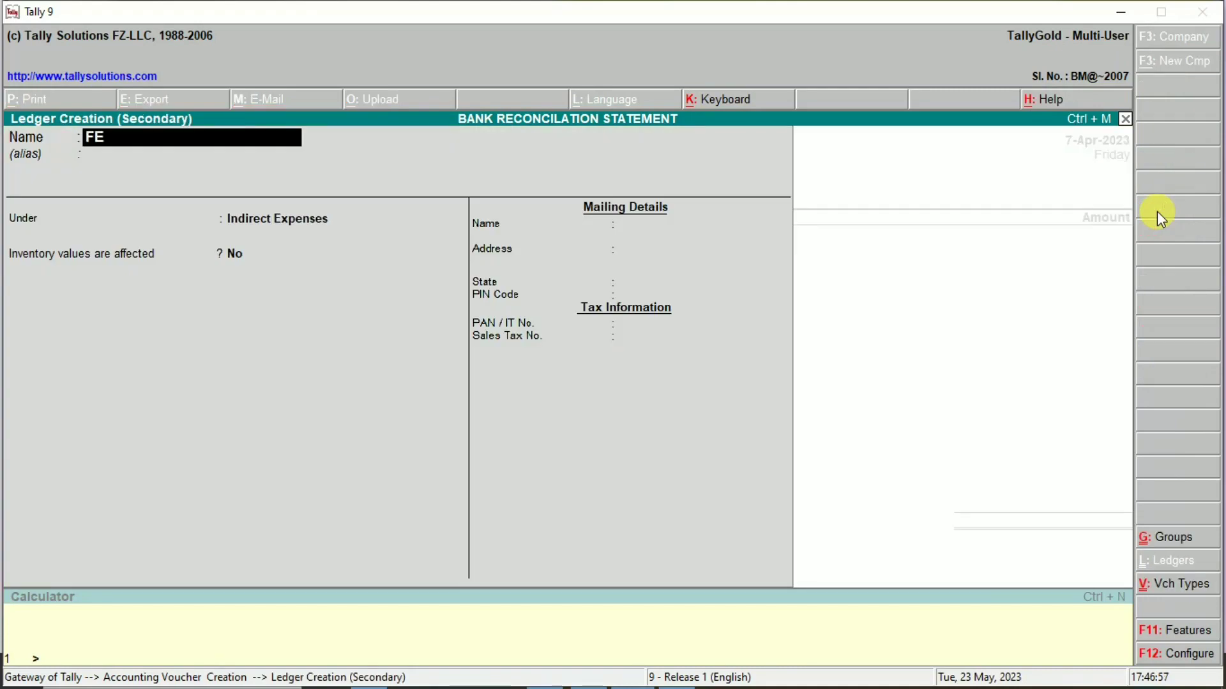
text(ES RECV A/C)
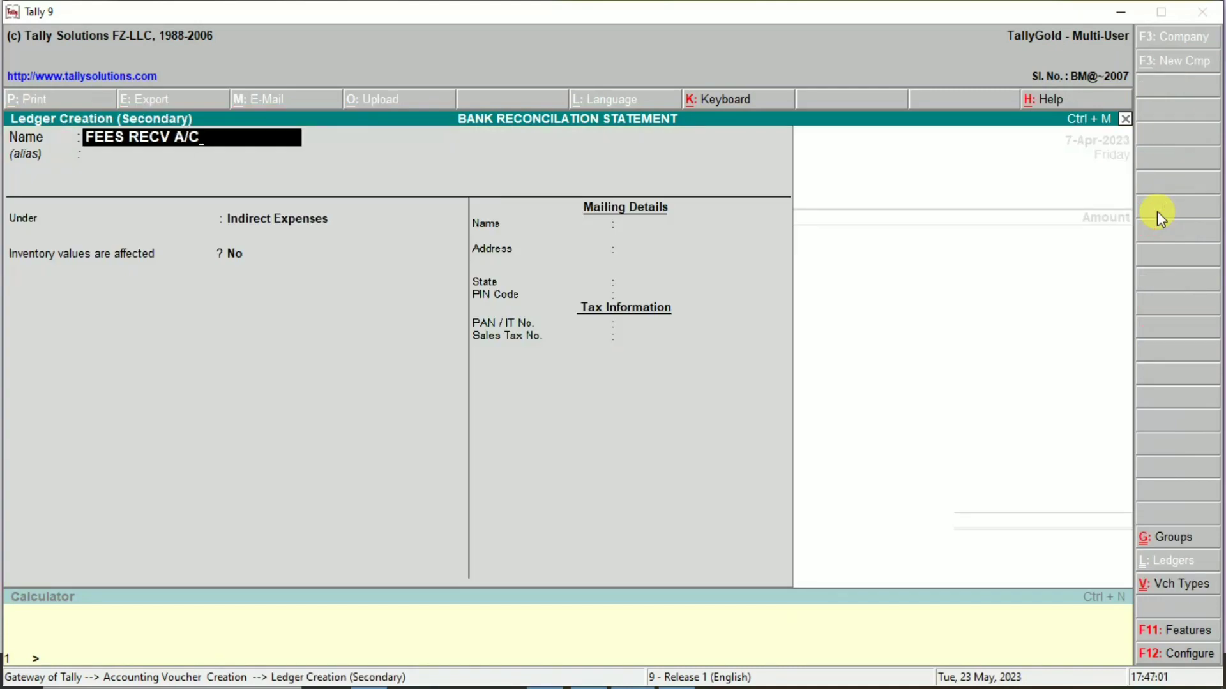
key(Return)
key(Return)
key(Down)
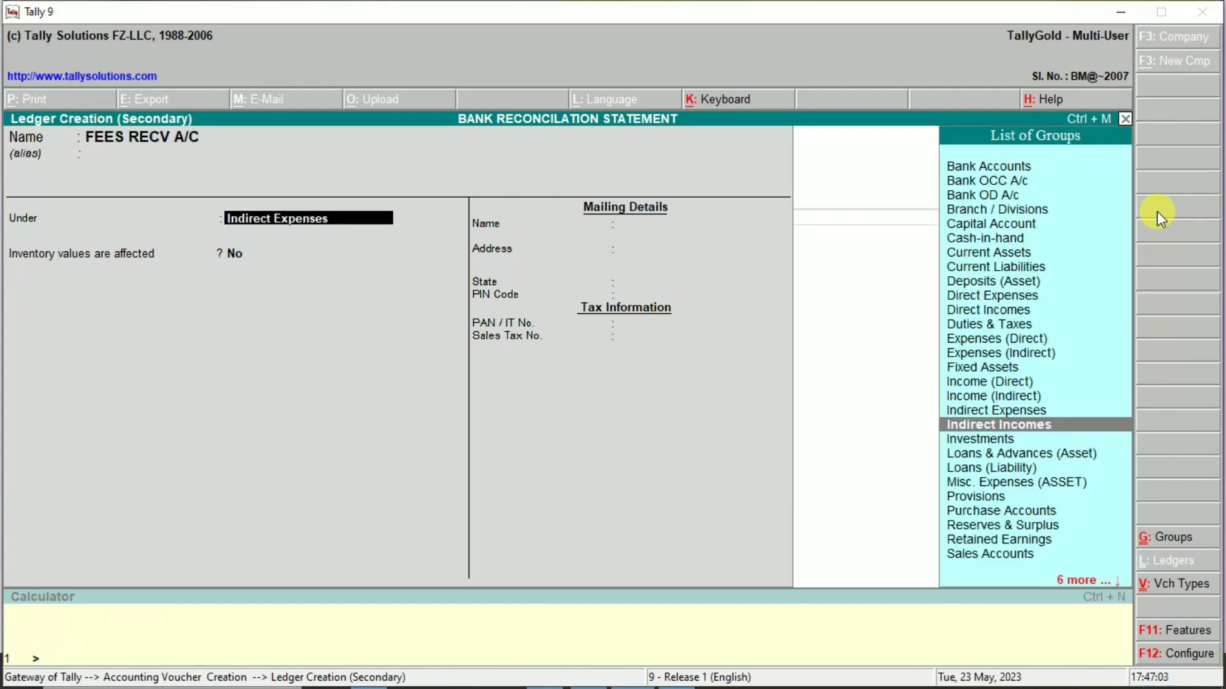
key(Return)
key(Return)
key(Return)
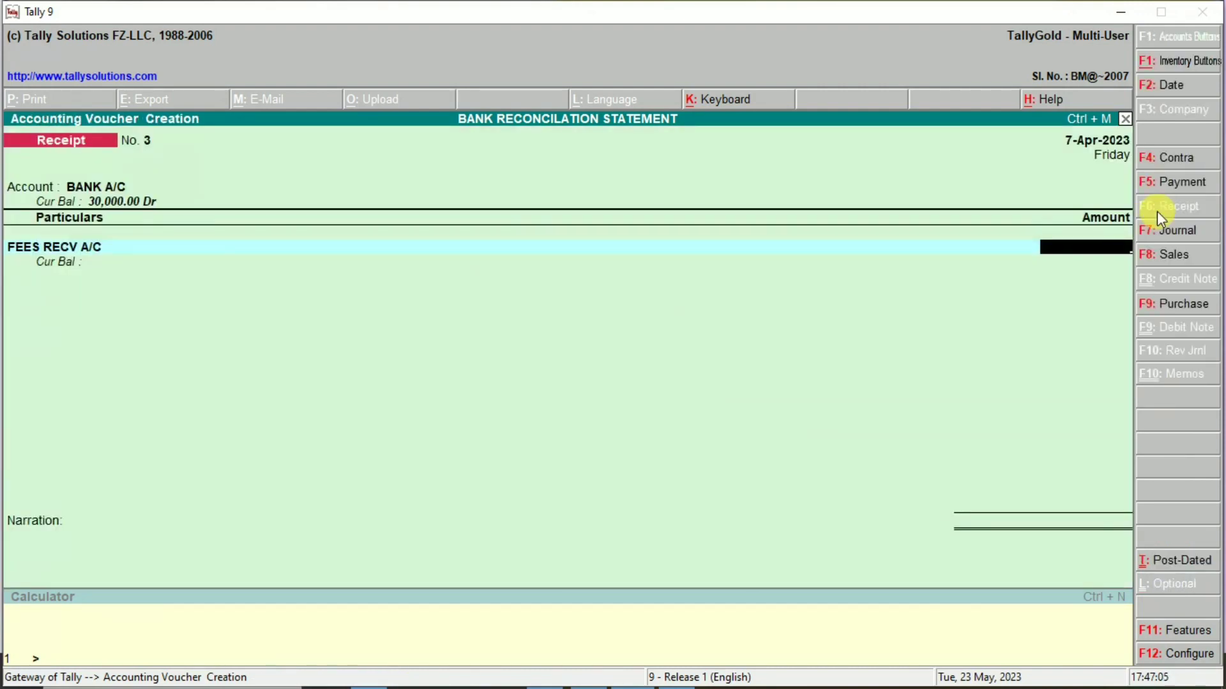
- Enter 4,000 against FEES RECV A/C, save the receipt voucher and quit voucher entry
text(4)
key(Return)
key(Return)
key(Return)
key(Return)
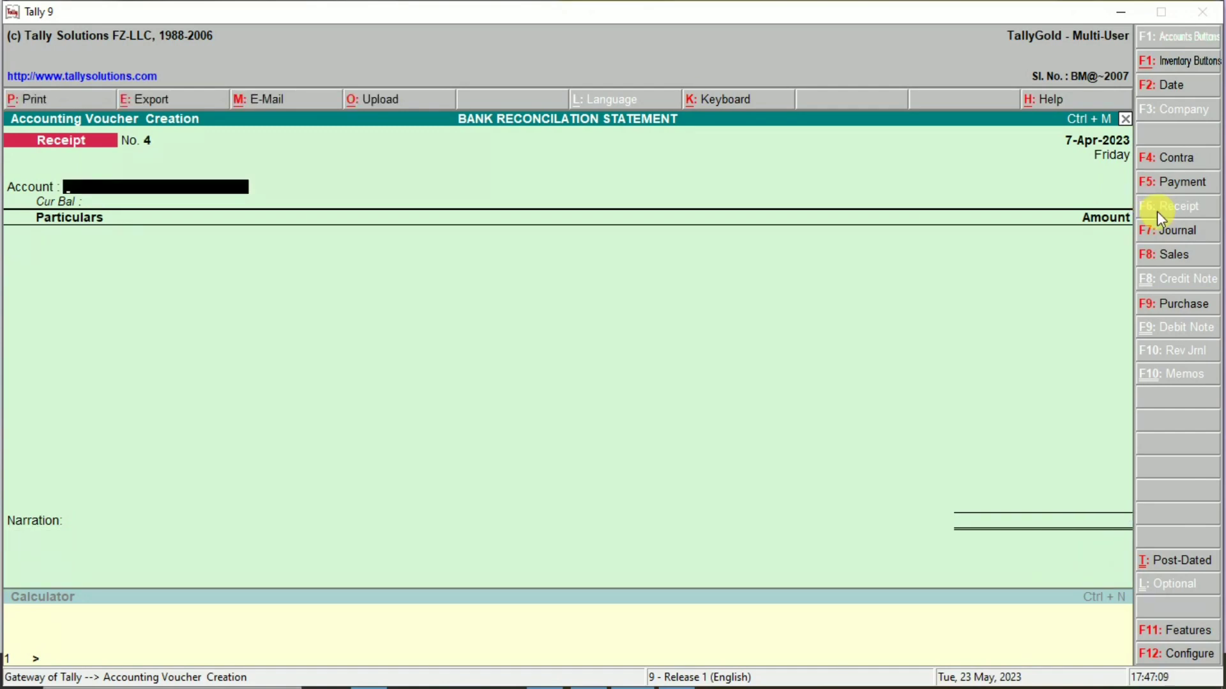
key(Escape)
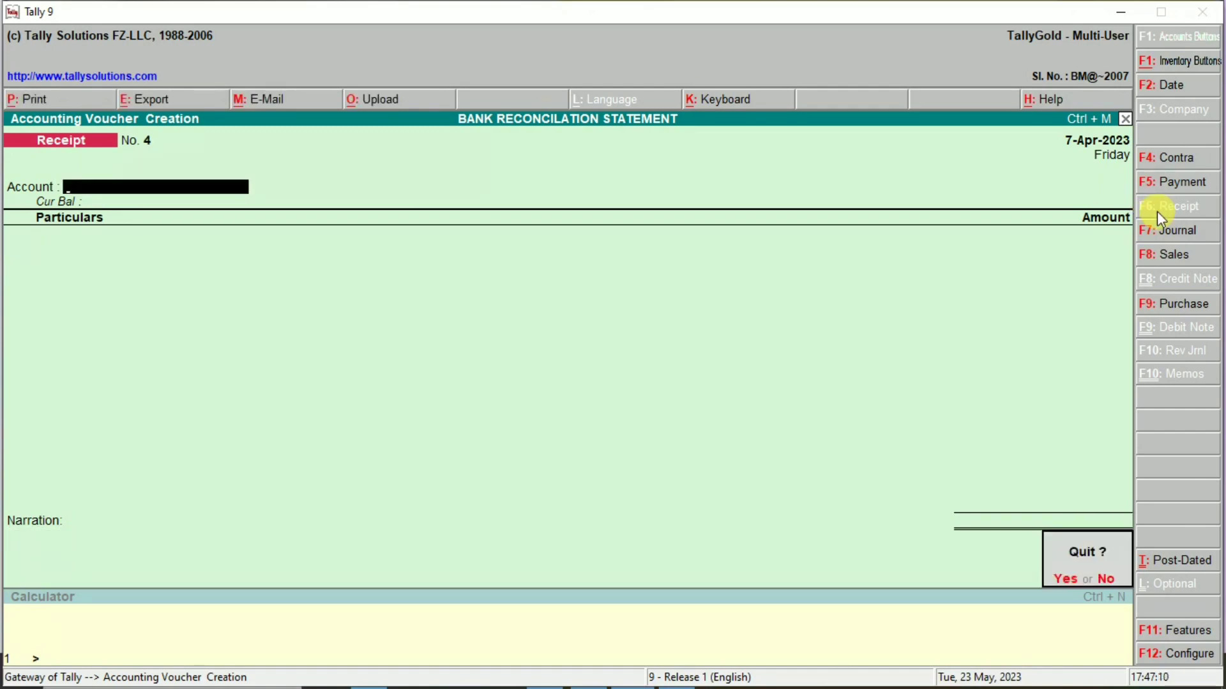
key(Return)
- Display the Cash/Bank Book summary from the account books
key(Down)
key(Down)
key(Down)
key(Down)
key(Down)
key(Down)
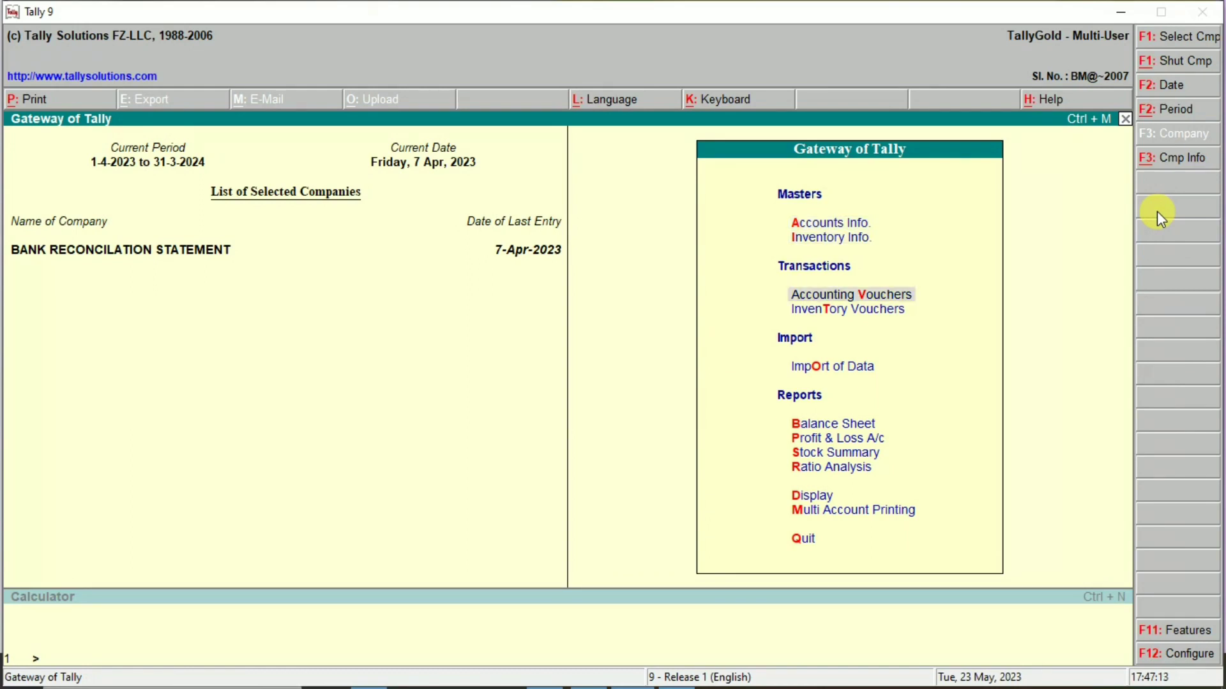
key(Down)
key(Down)
key(Down)
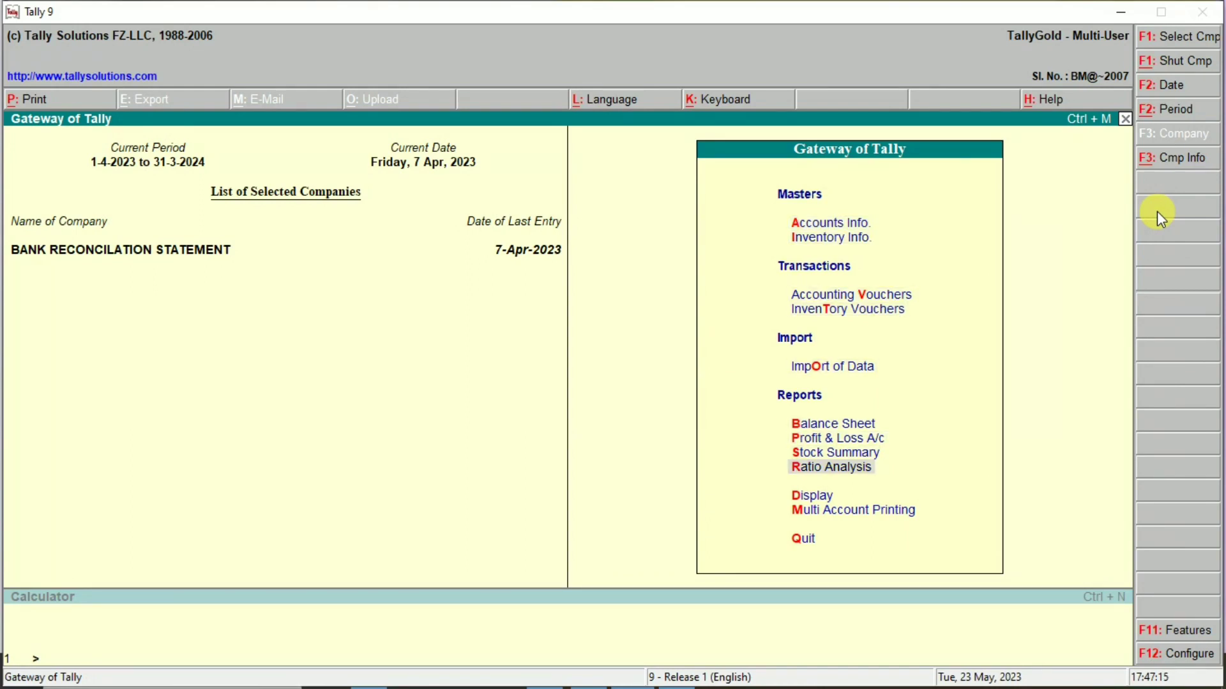
key(Return)
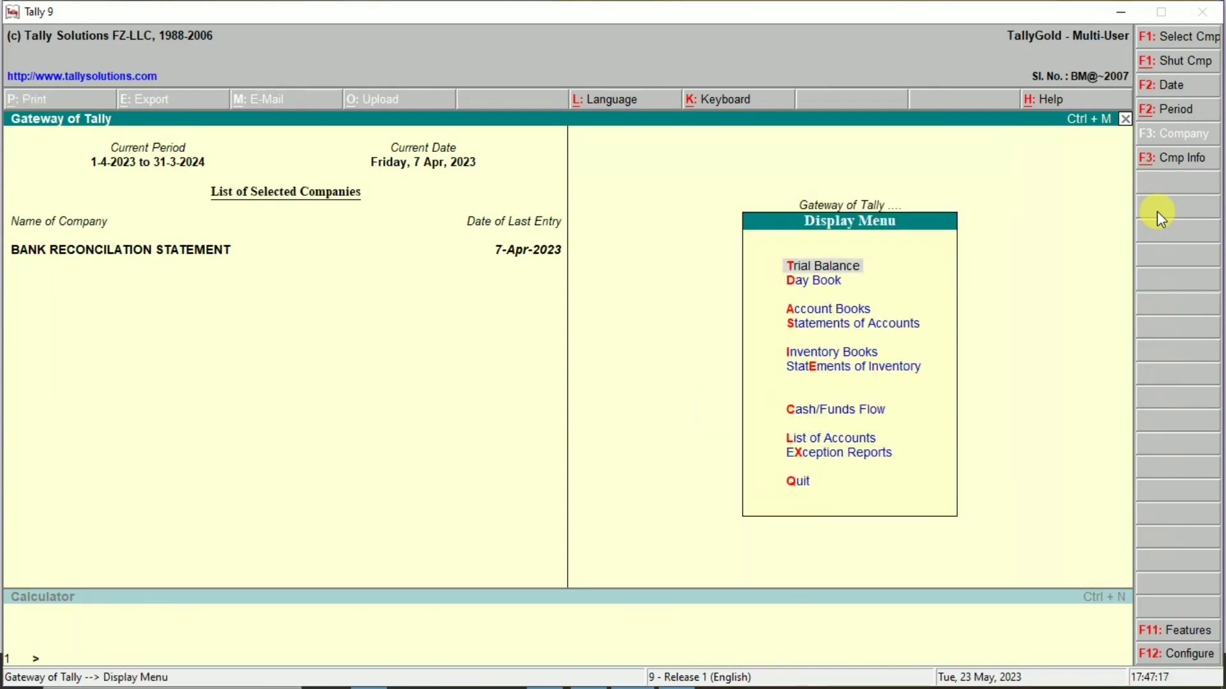
key(Down)
key(Down)
key(Return)
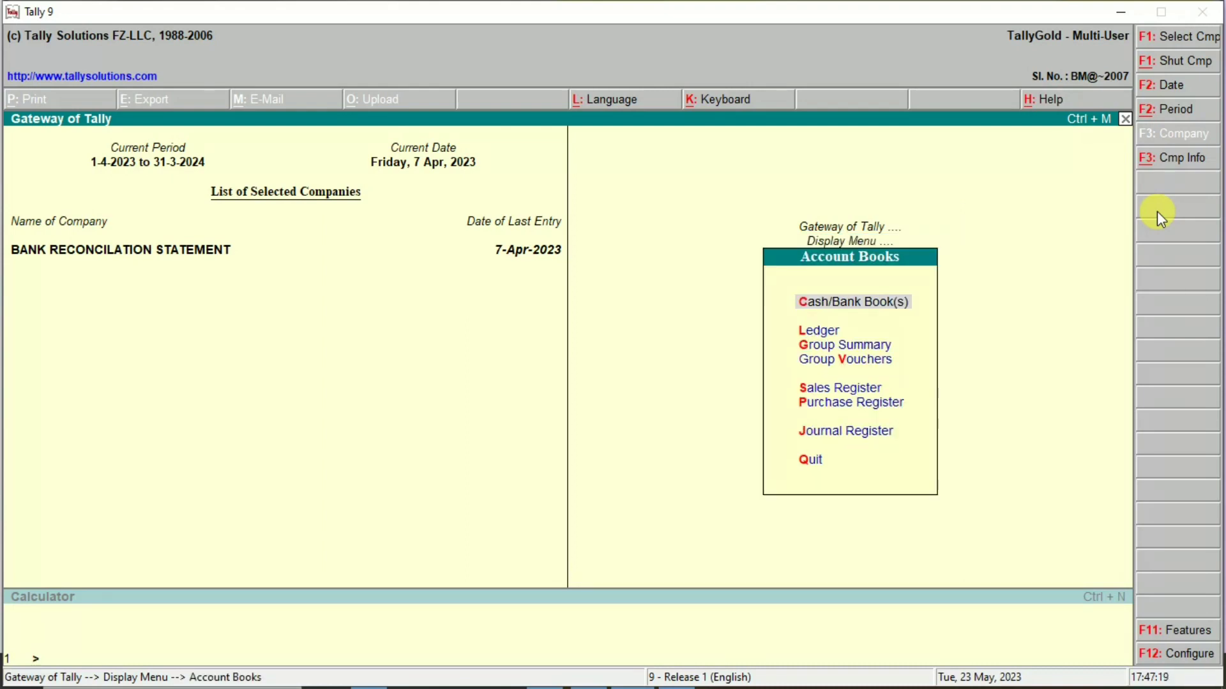
key(Return)
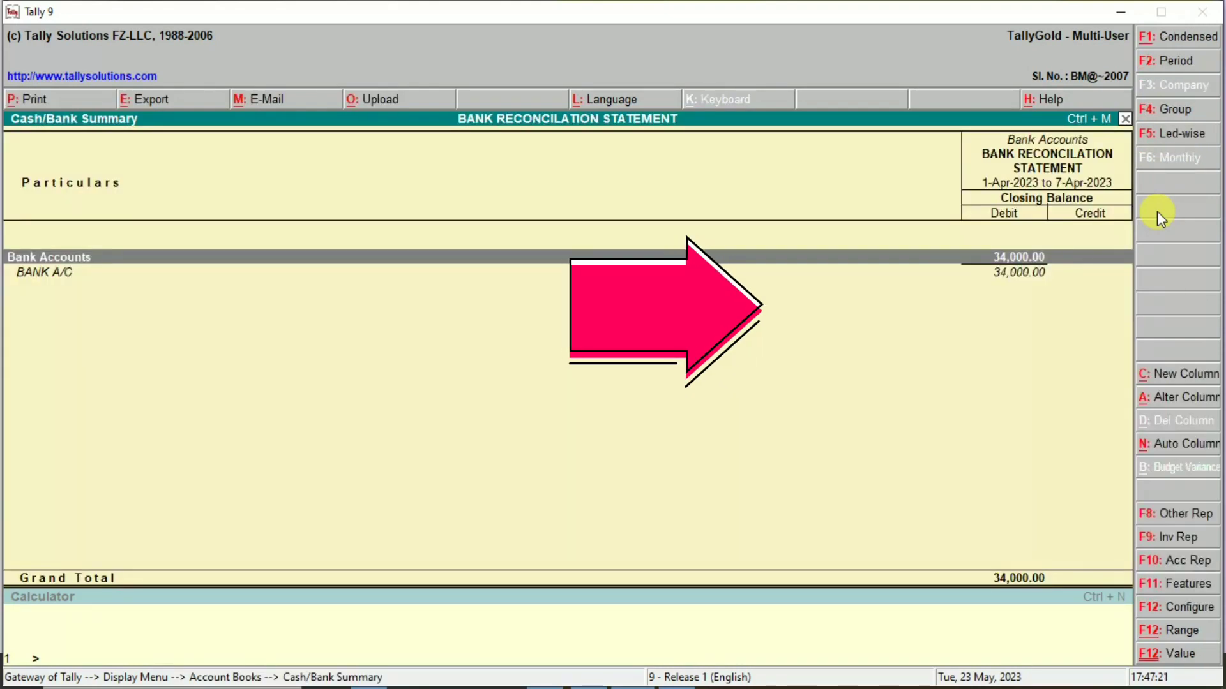
- Open the April vouchers of BANK A/C in reconciliation mode and set all their bank dates to 7-4-2023
key(Down)
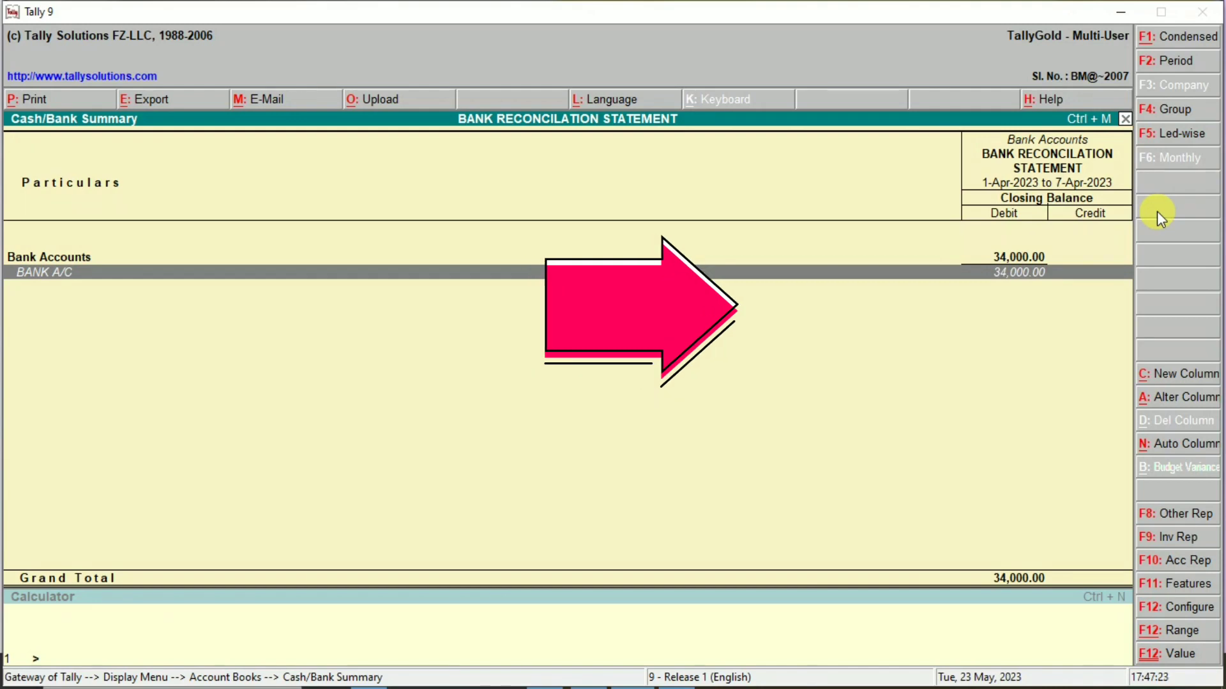
key(Return)
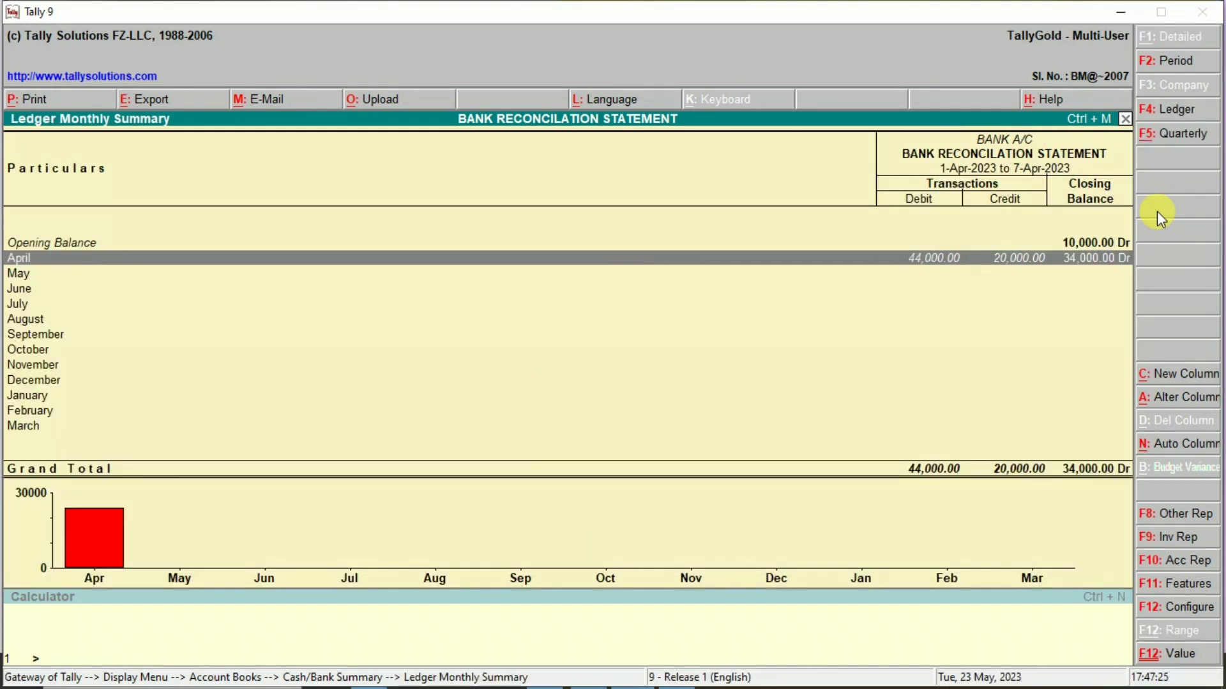
key(Return)
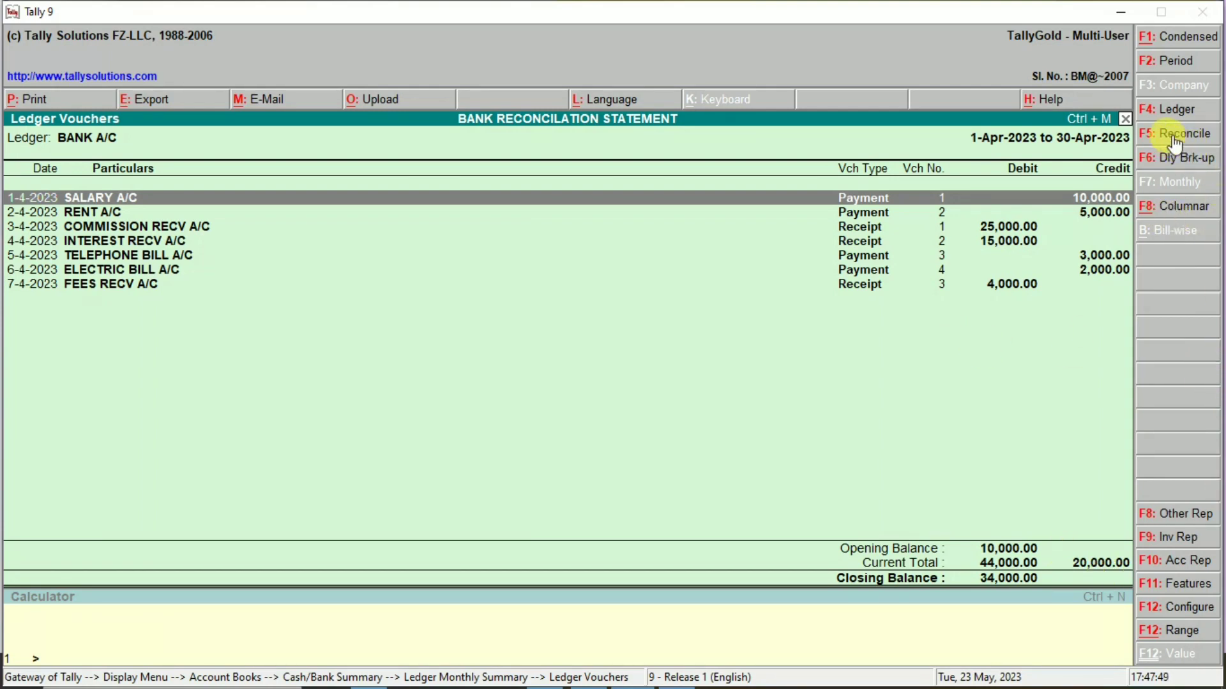
click(1173, 136)
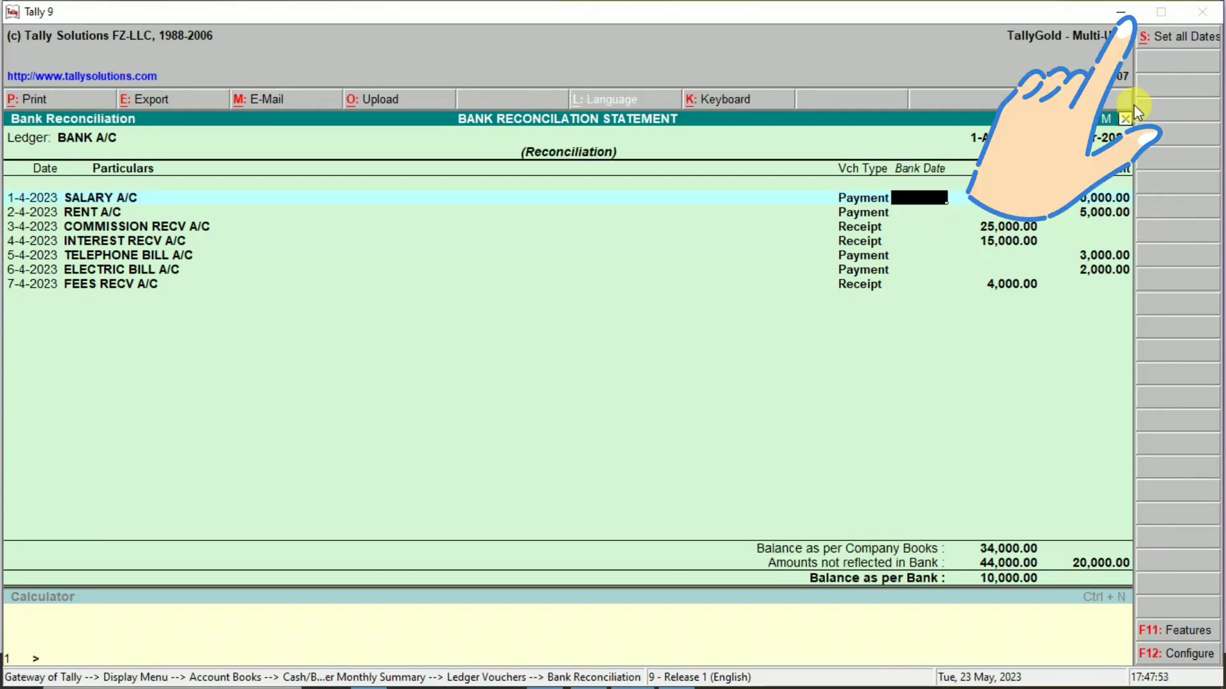
click(1168, 39)
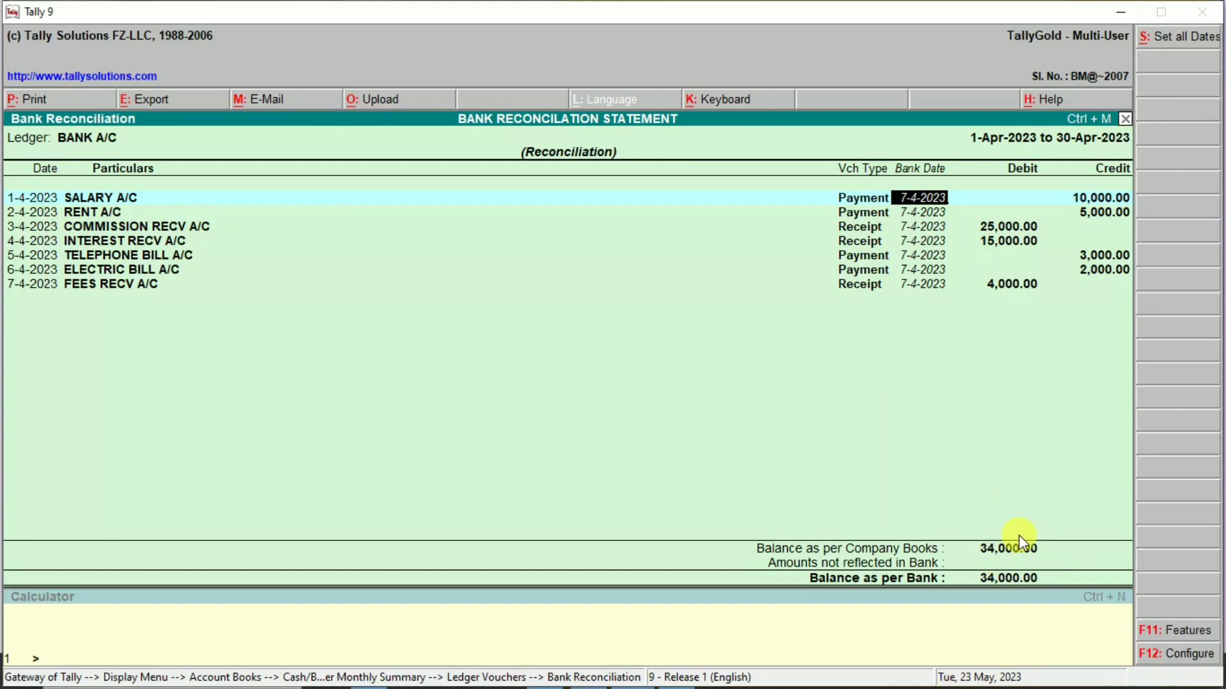
- Quit the bank reconciliation and back out of the reports to the Gateway of Tally
key(Escape)
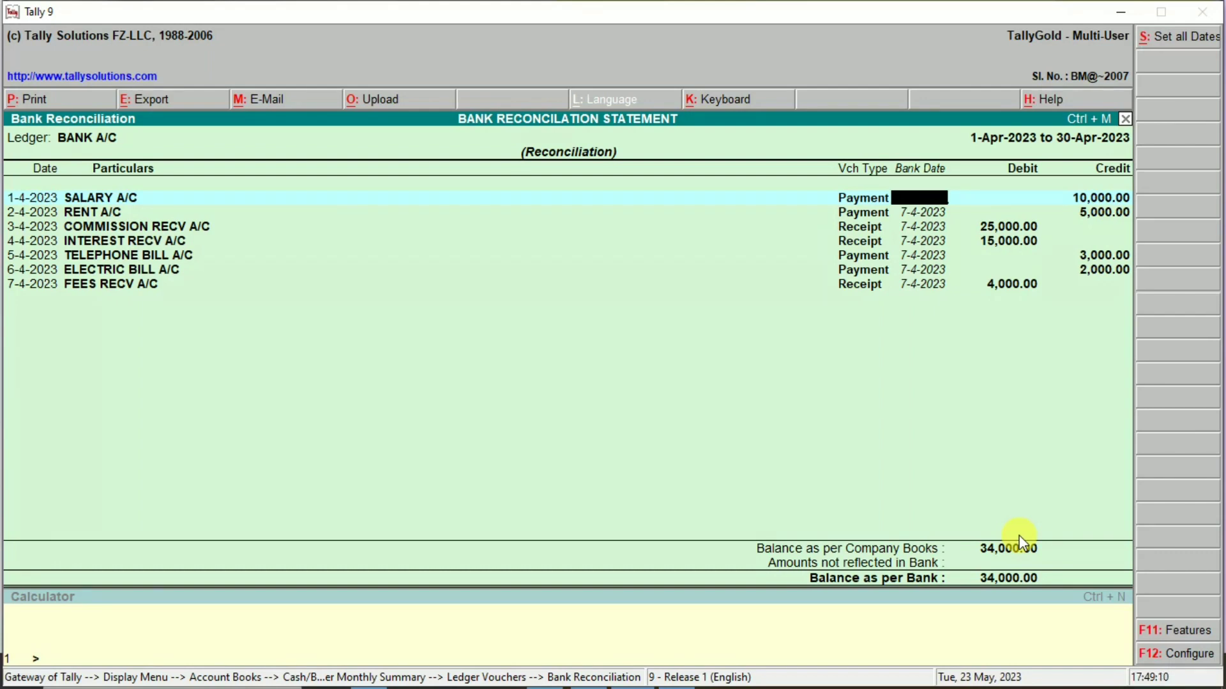
key(Escape)
key(Return)
key(Escape)
key(Escape)
key(Escape)
key(Escape)
key(Escape)
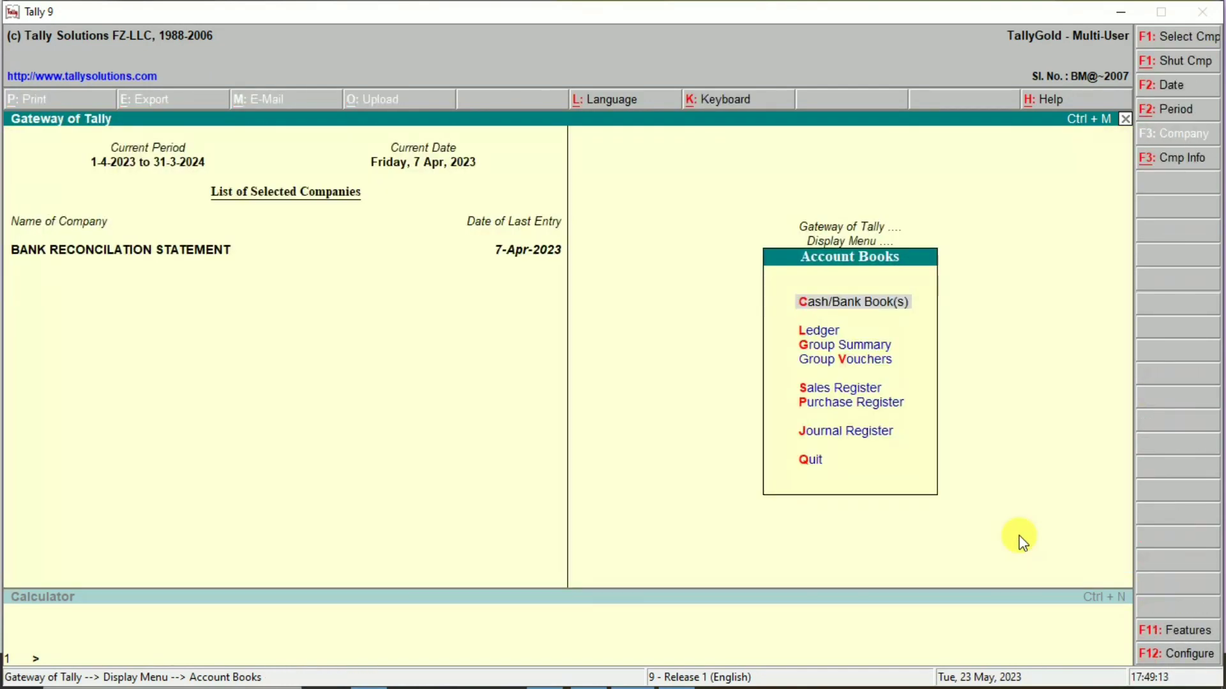
- Open accounting voucher creation from the Gateway of Tally
key(Up)
key(Up)
key(Up)
key(Up)
key(Up)
key(Up)
key(Up)
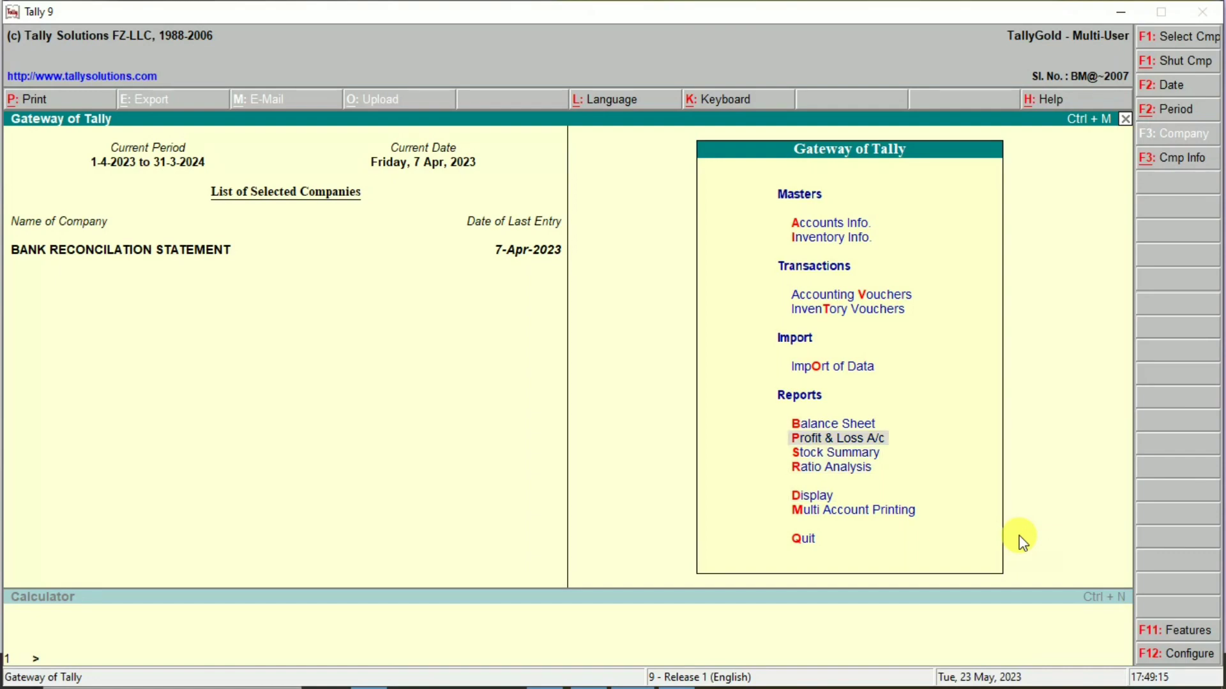
key(Return)
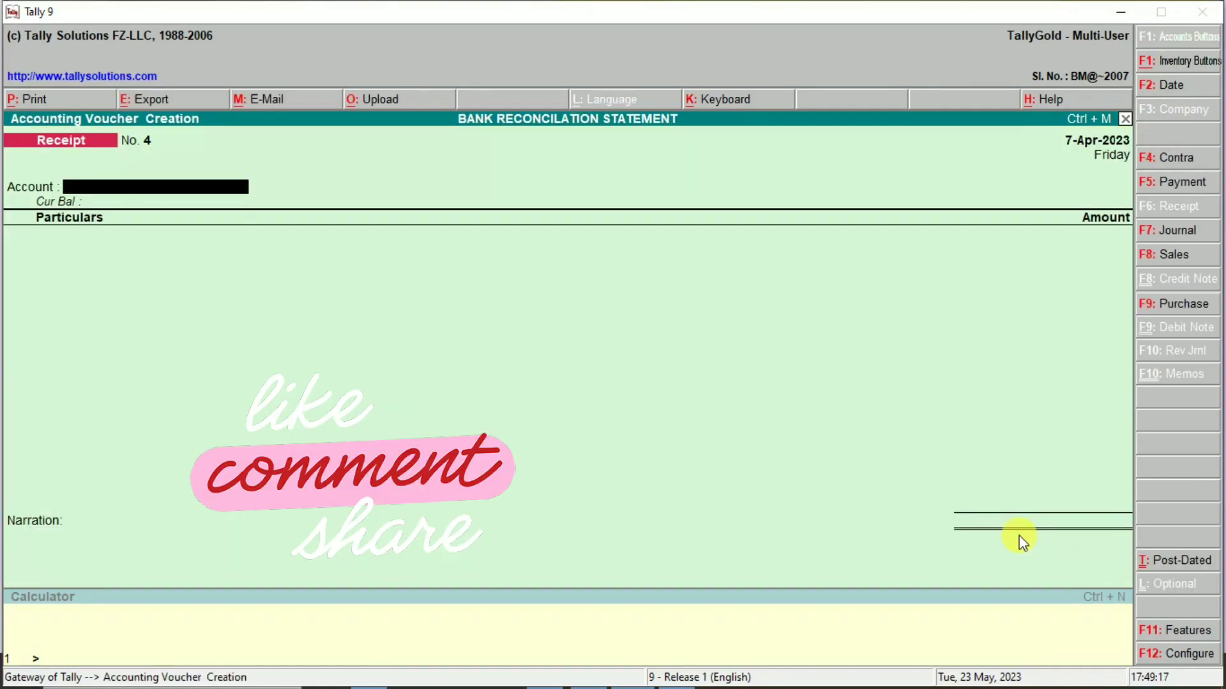
- Set the receipt voucher date to 8-4-2023 and choose BANK A/C as the account
key(F2)
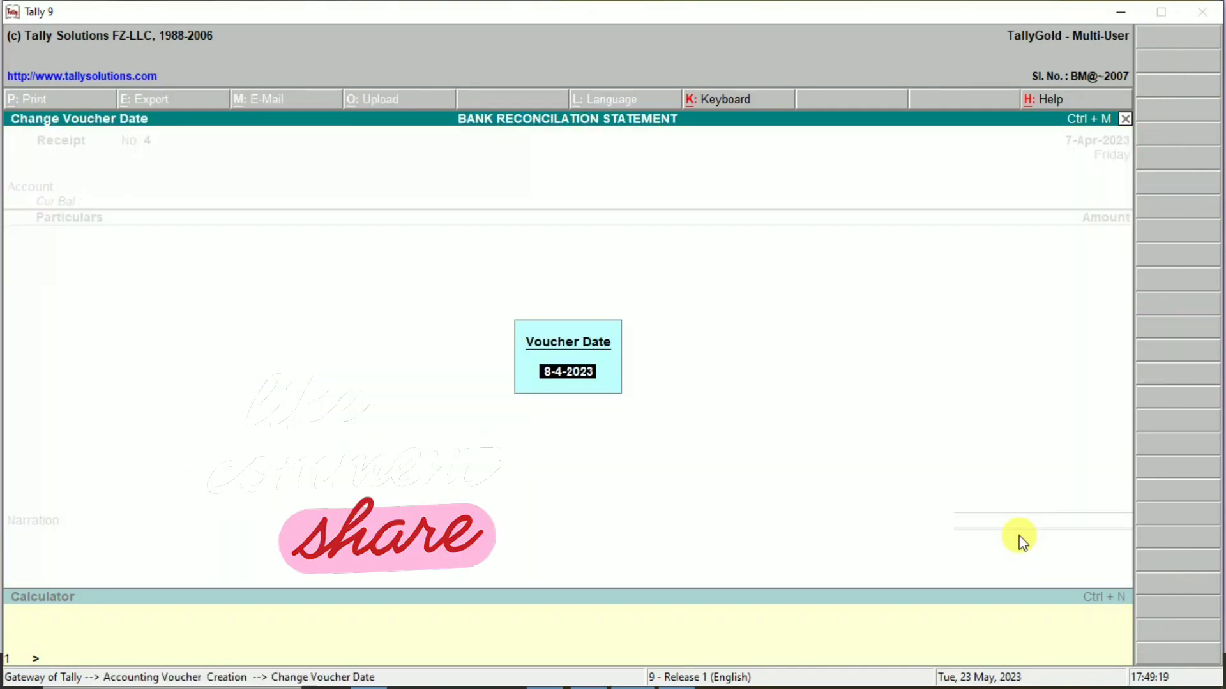
key(Return)
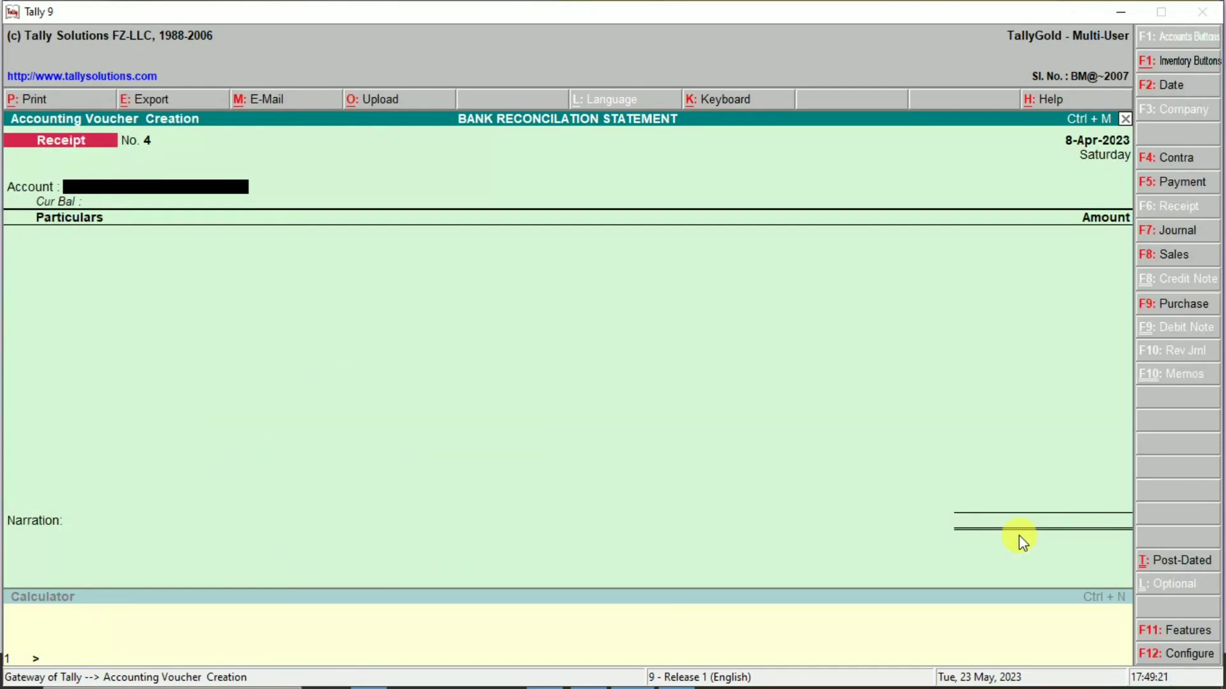
key(Return)
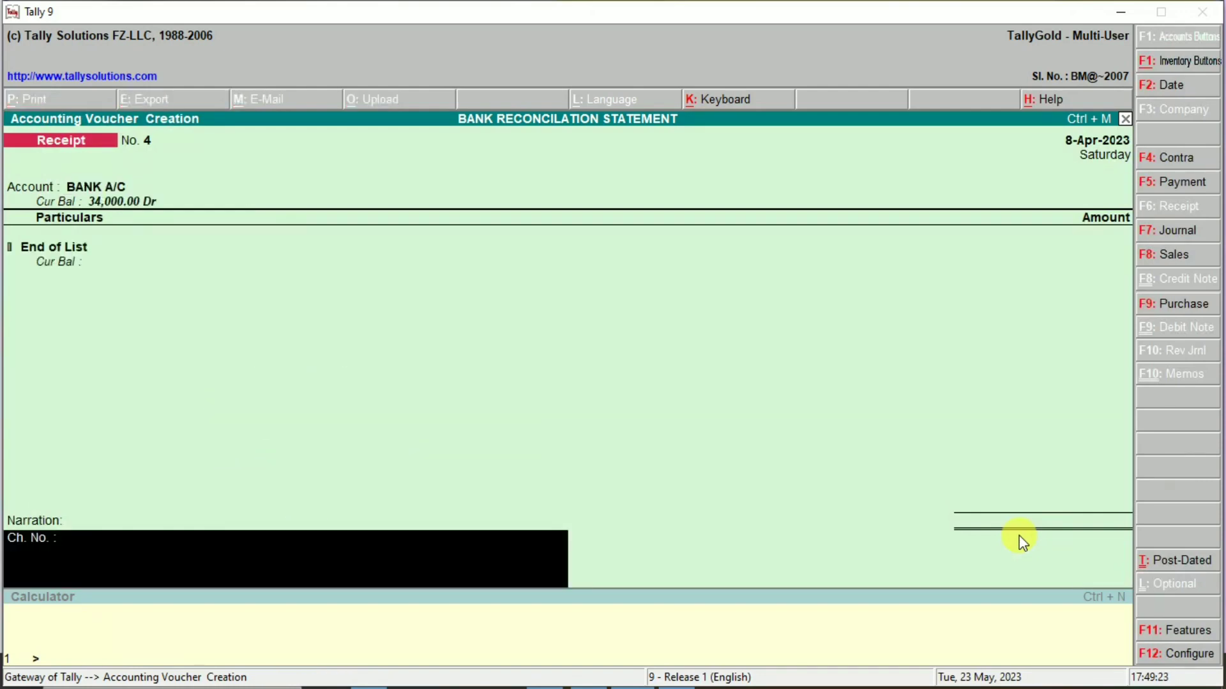
key(BackSpace)
key(BackSpace)
key(BackSpace)
key(BackSpace)
key(BackSpace)
key(BackSpace)
key(BackSpace)
key(BackSpace)
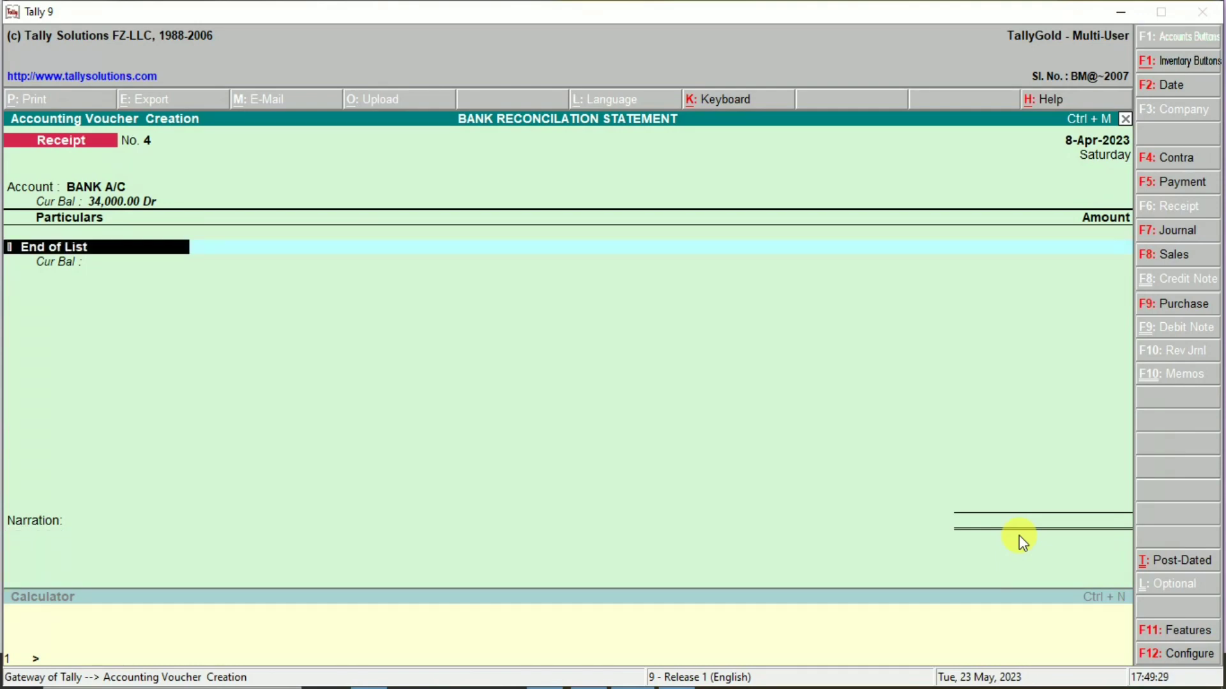
- Create a SALES COMMI ledger under Indirect Incomes from within the receipt and use it as the particulars
key(alt+c)
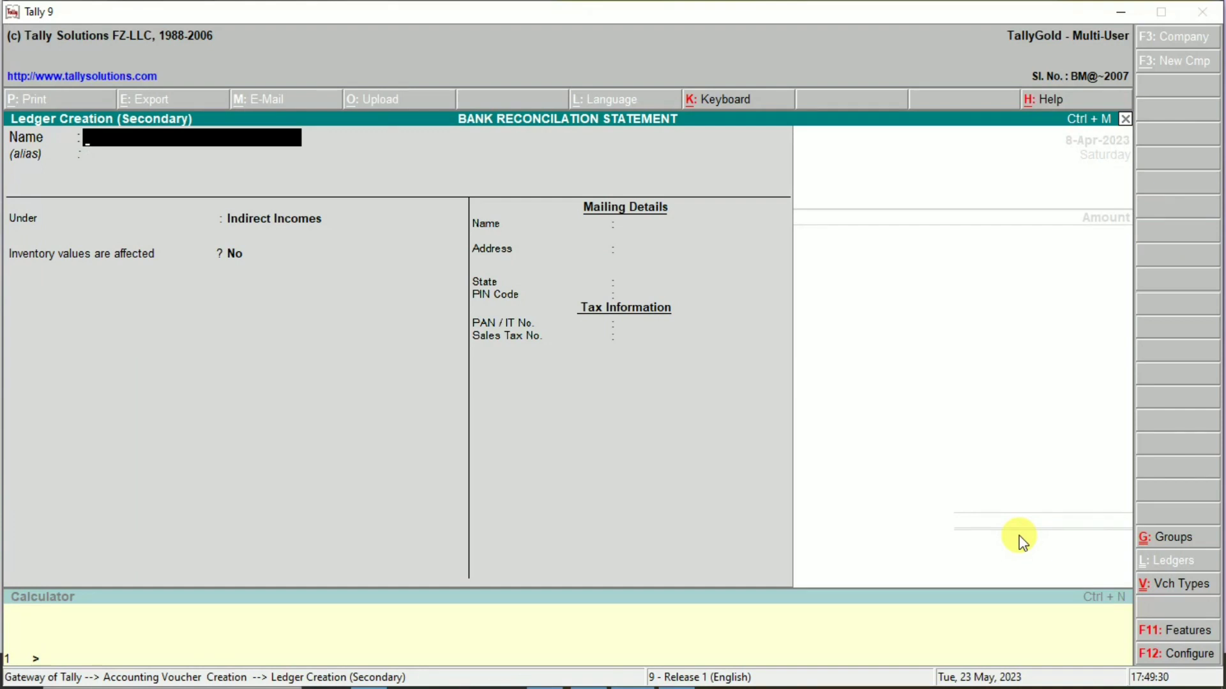
text(SALES COMMI)
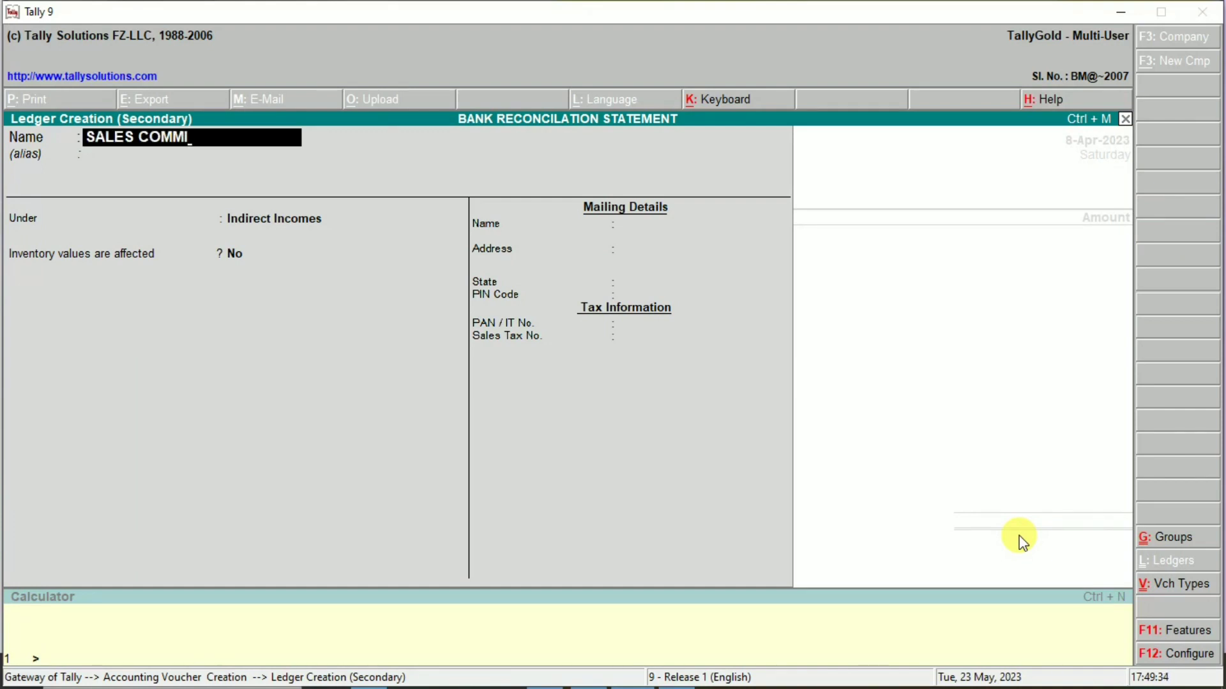
key(Return)
key(Return)
key(Return)
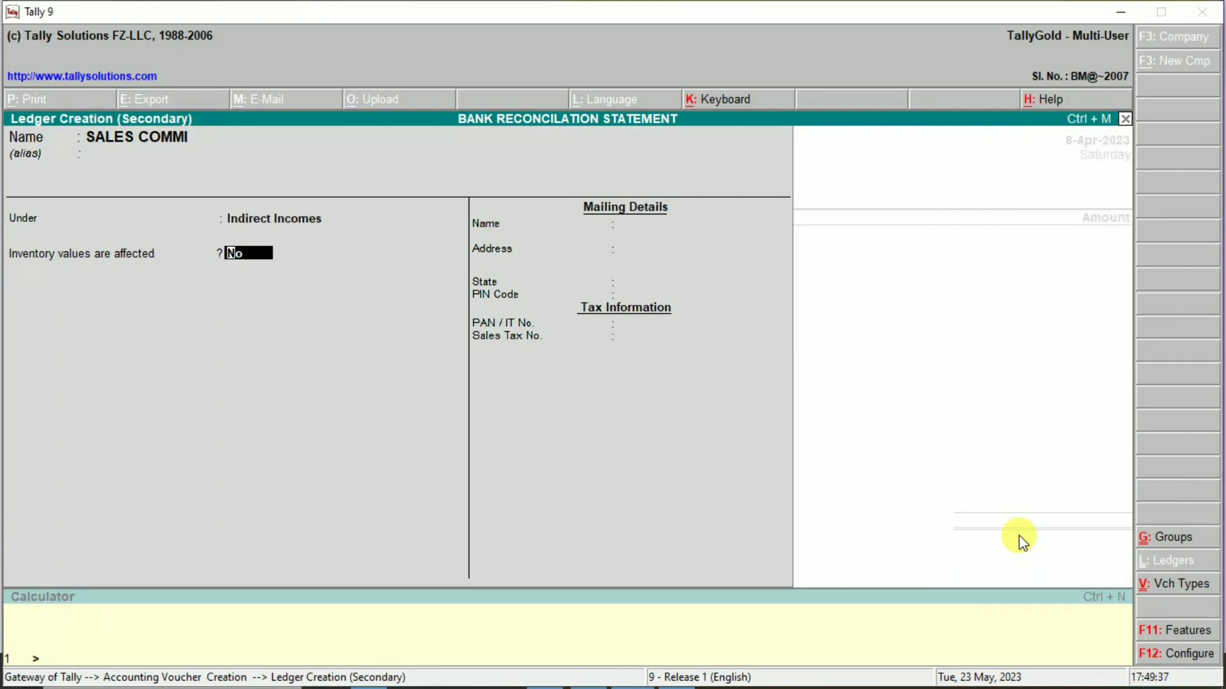
key(ctrl+a)
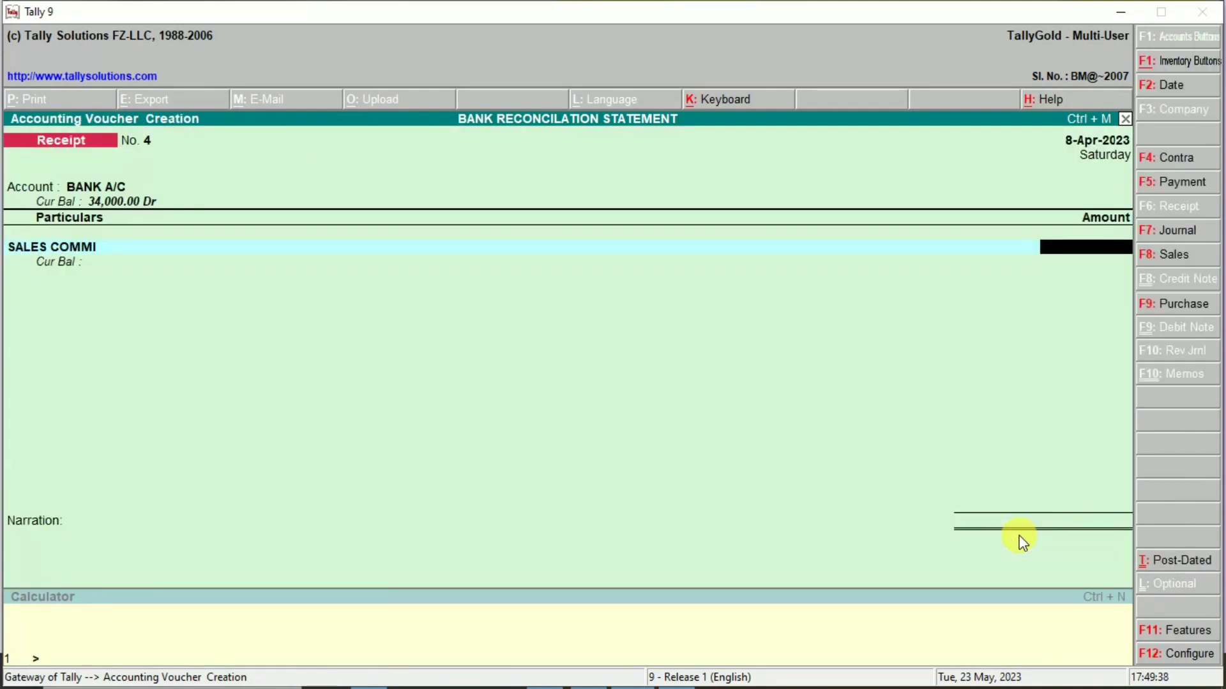
- Enter 6000 as the SALES COMMI amount and accept the receipt voucher
text(6000)
key(Return)
key(Return)
key(Return)
key(Return)
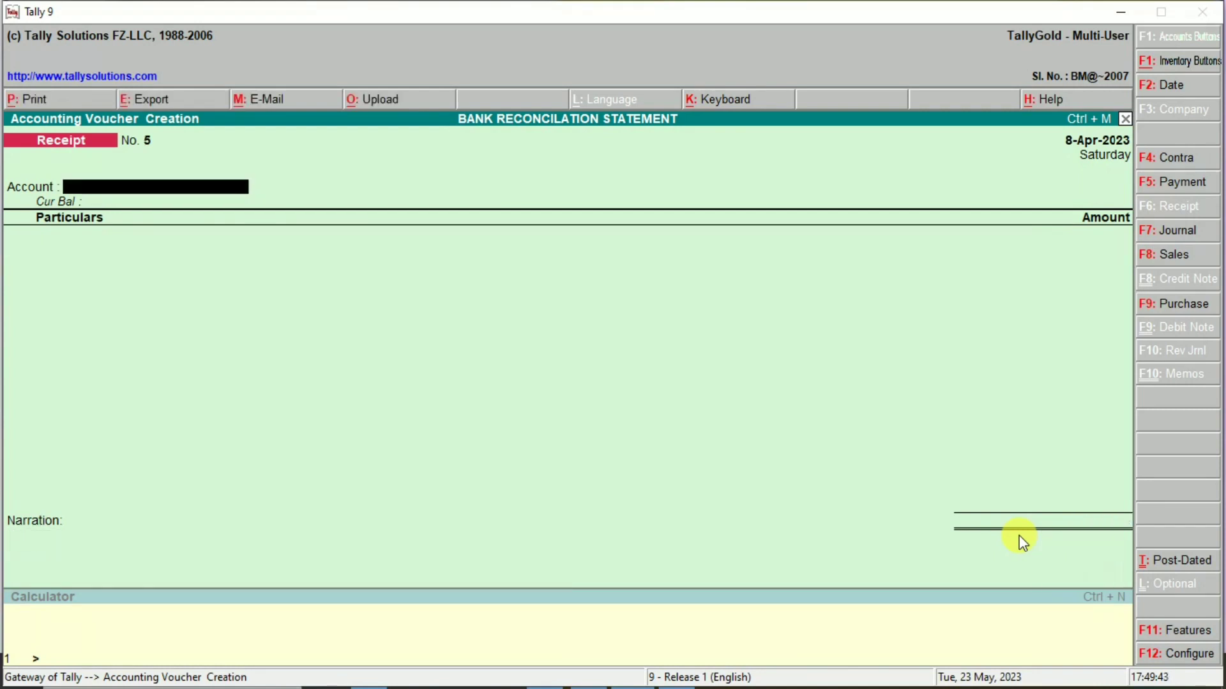
- Set the voucher date to 9-4-2023 and start a payment voucher with Cash as the account
key(F2)
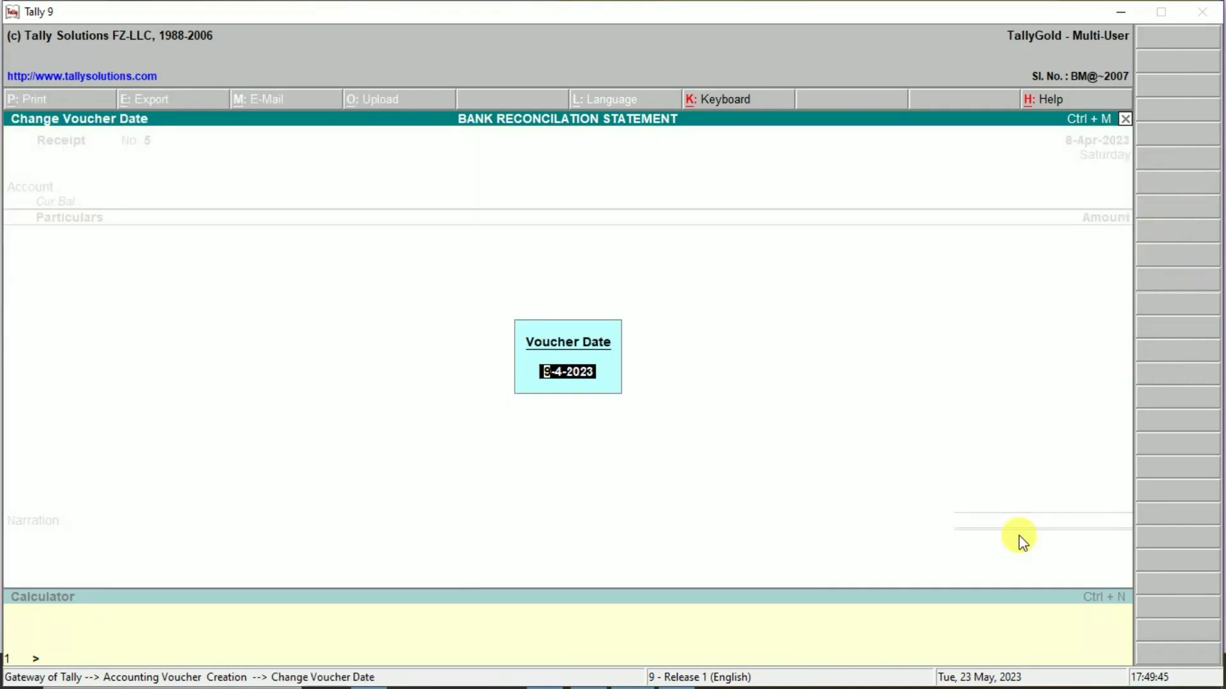
key(Return)
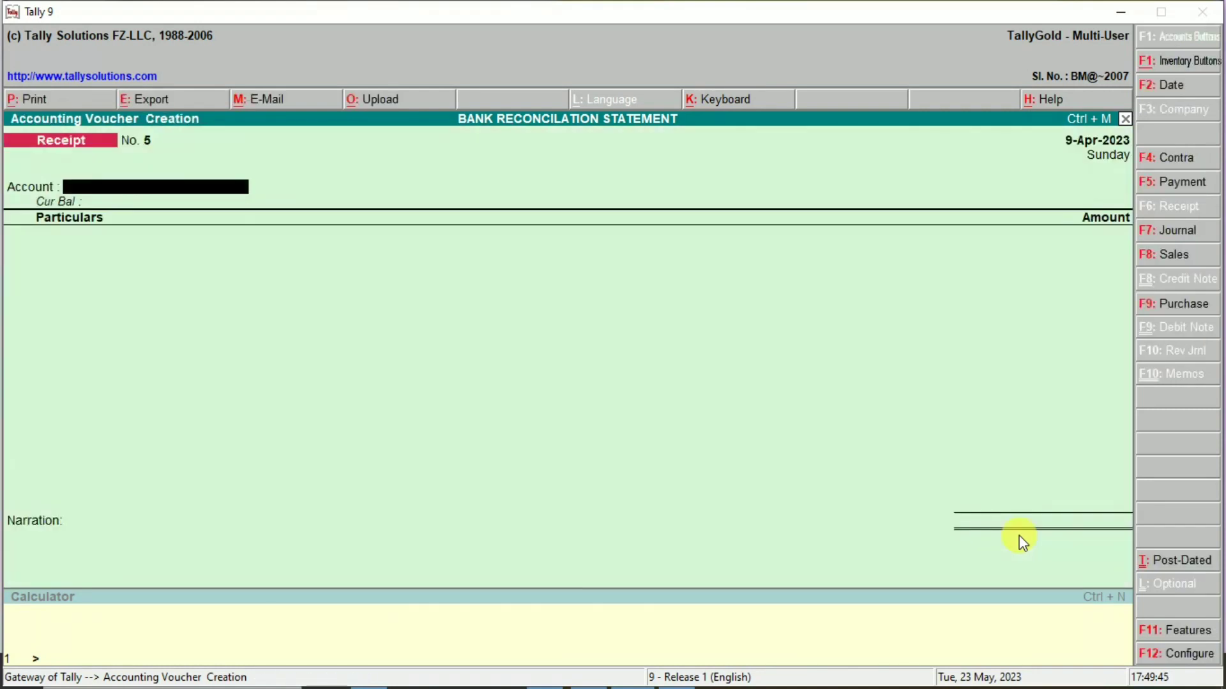
click(1159, 189)
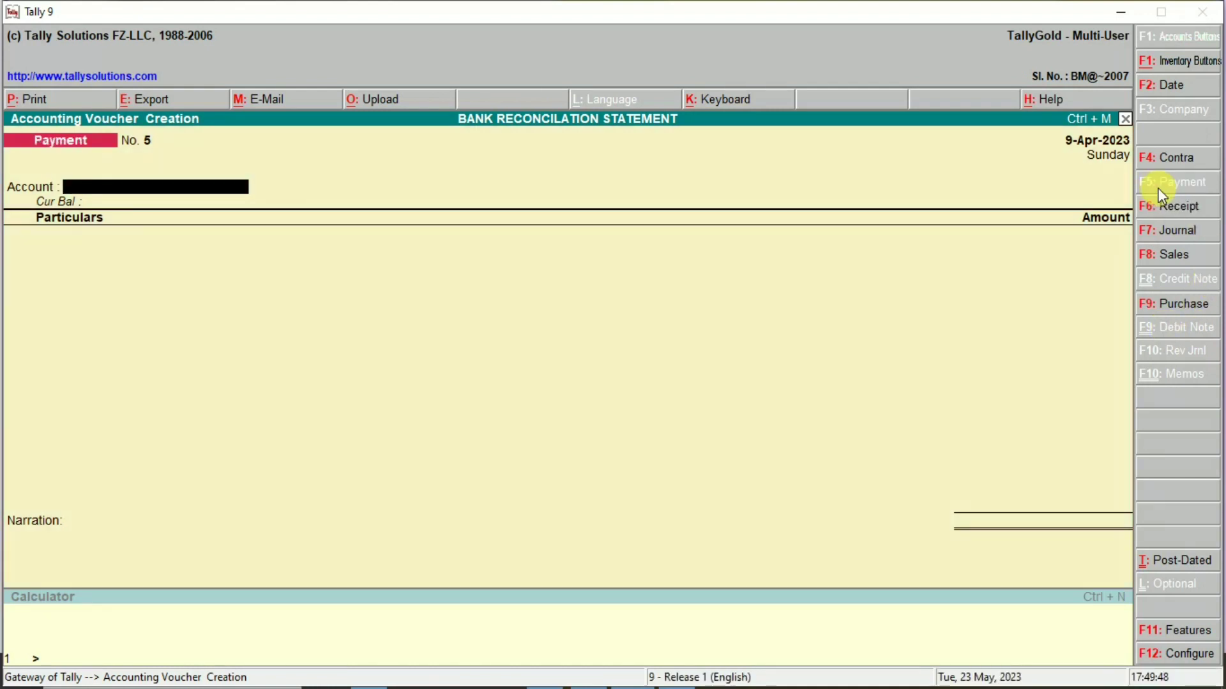
text(Ca)
key(Return)
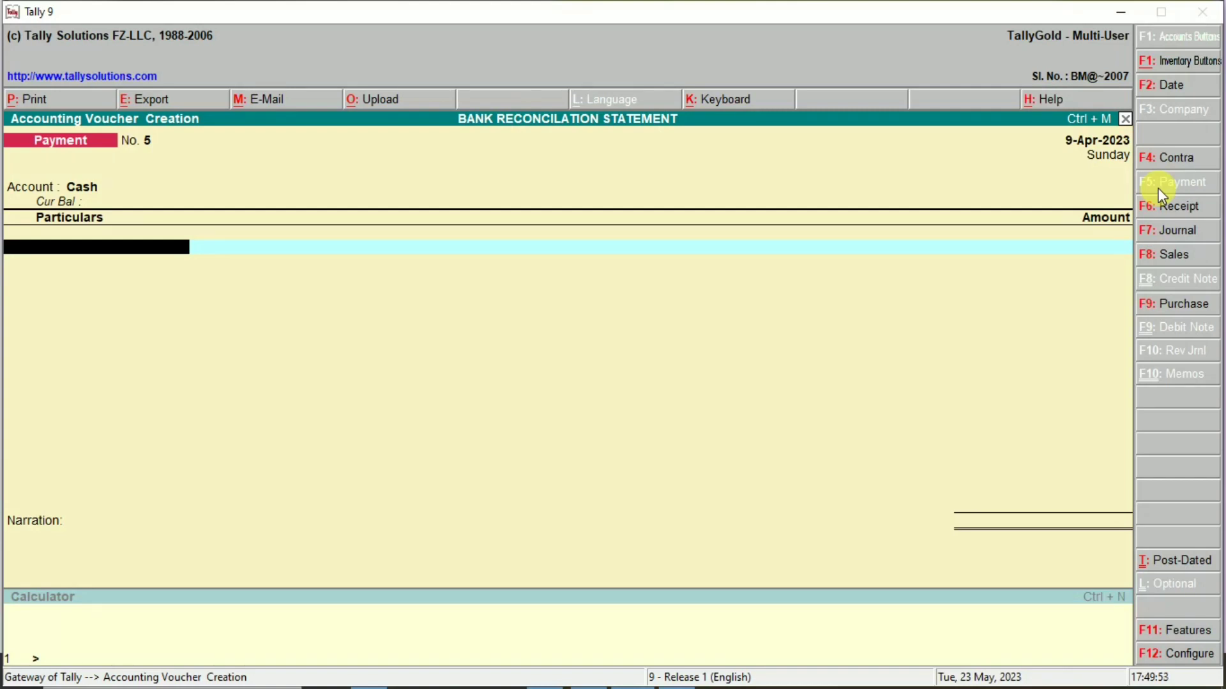
- Create a WAGES A/C ledger under Direct Expenses from within the payment and use it as the particulars
key(alt+c)
text(WAGES)
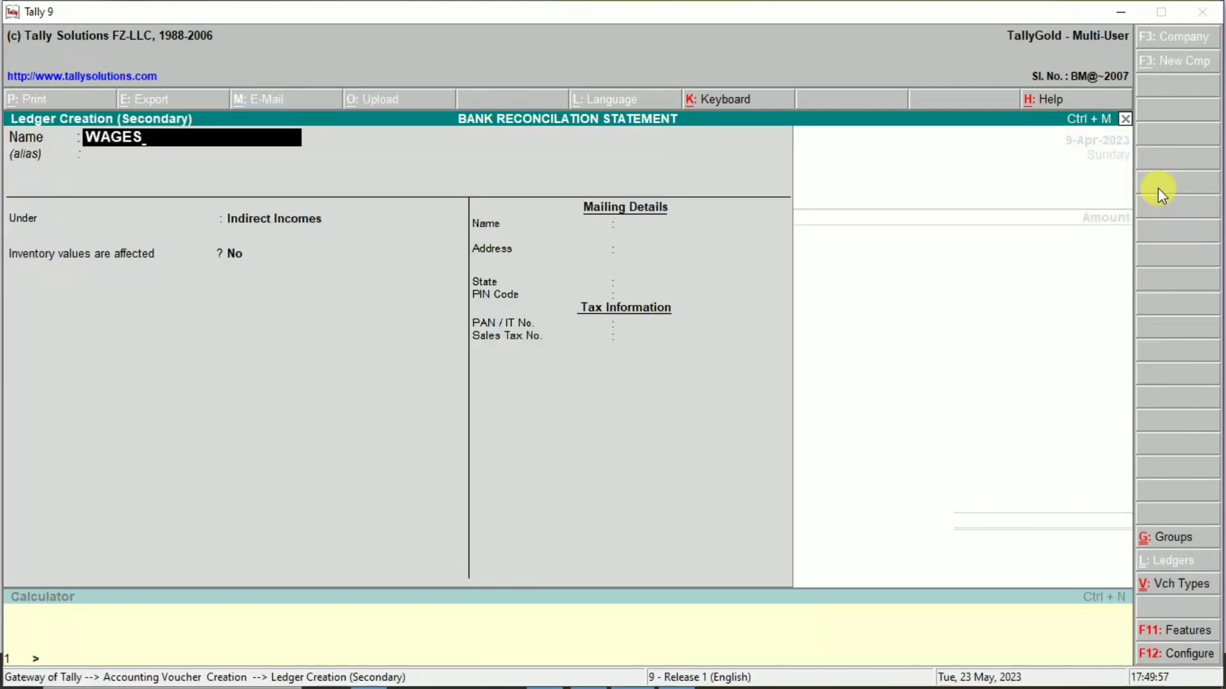
text( A/C)
key(Return)
key(Return)
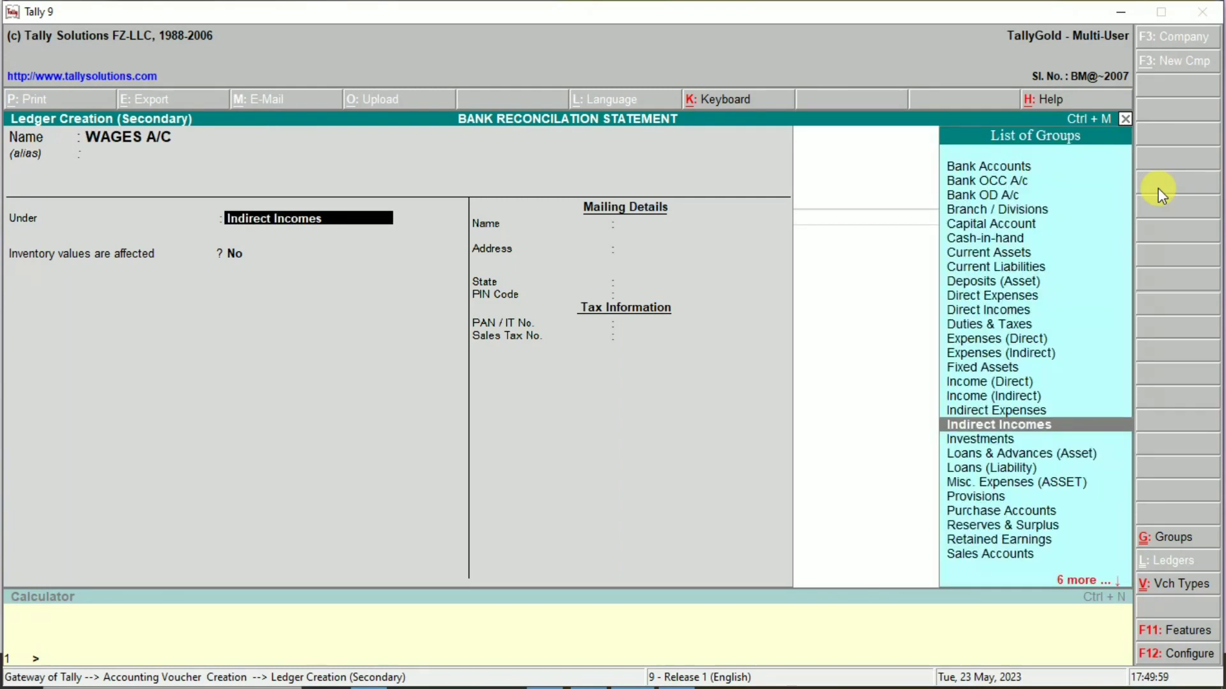
text(DI)
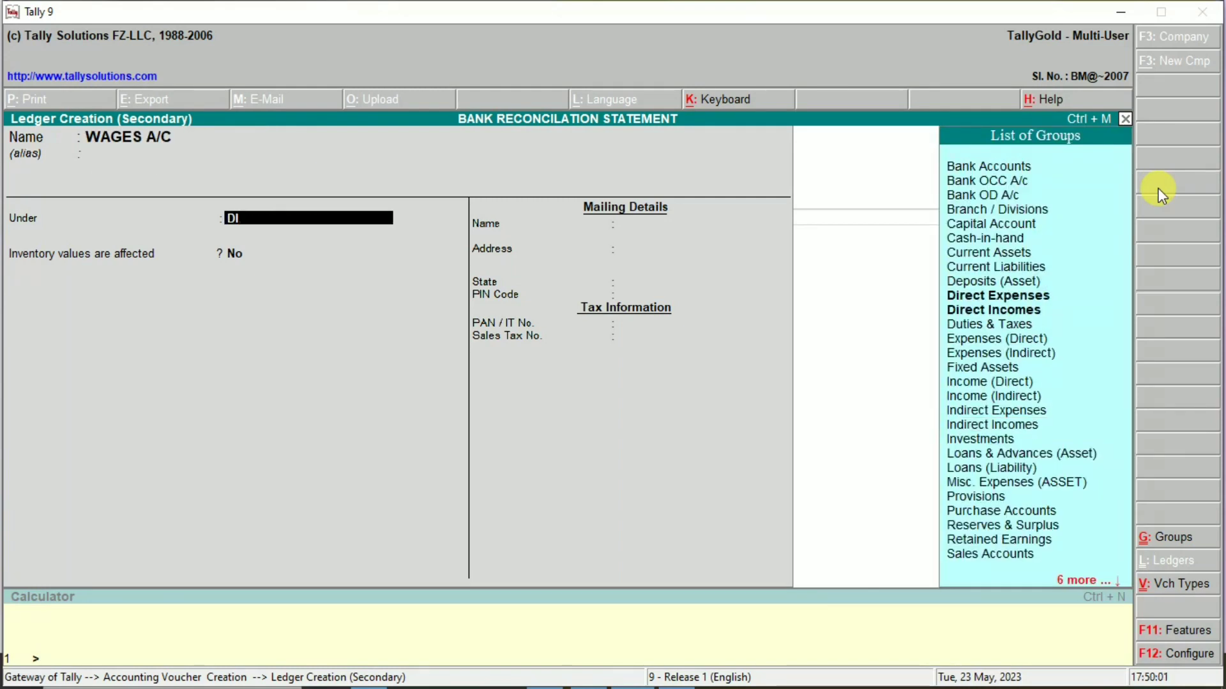
key(Return)
key(Return)
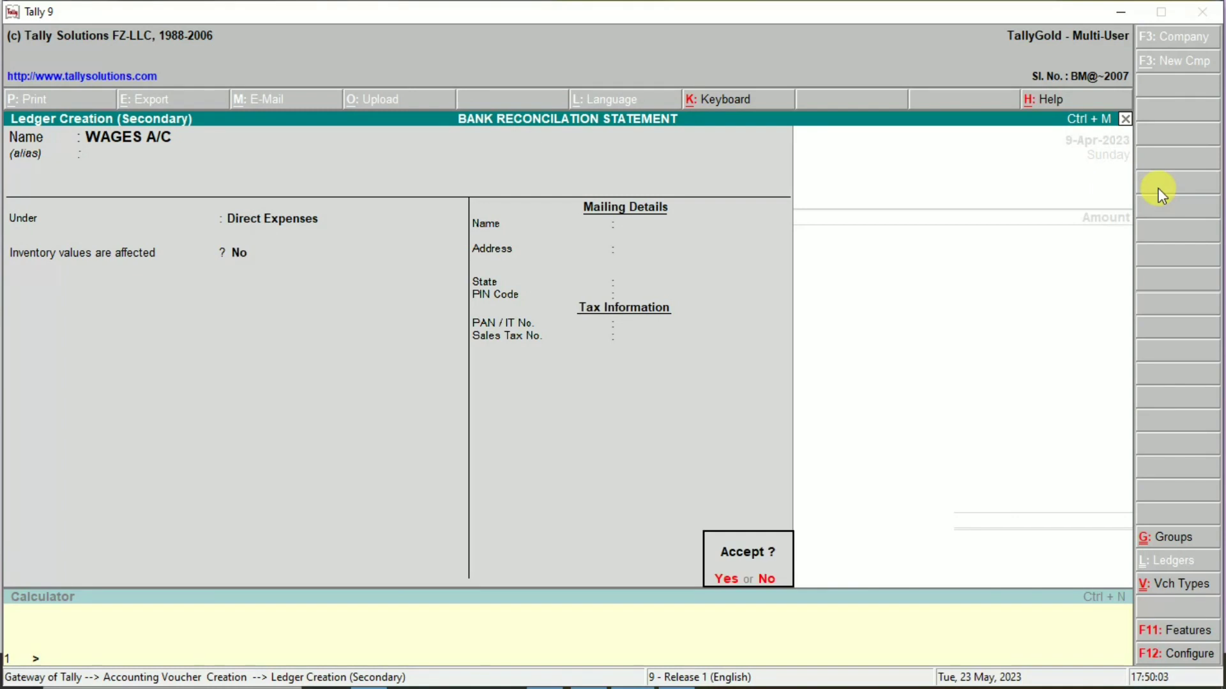
key(Return)
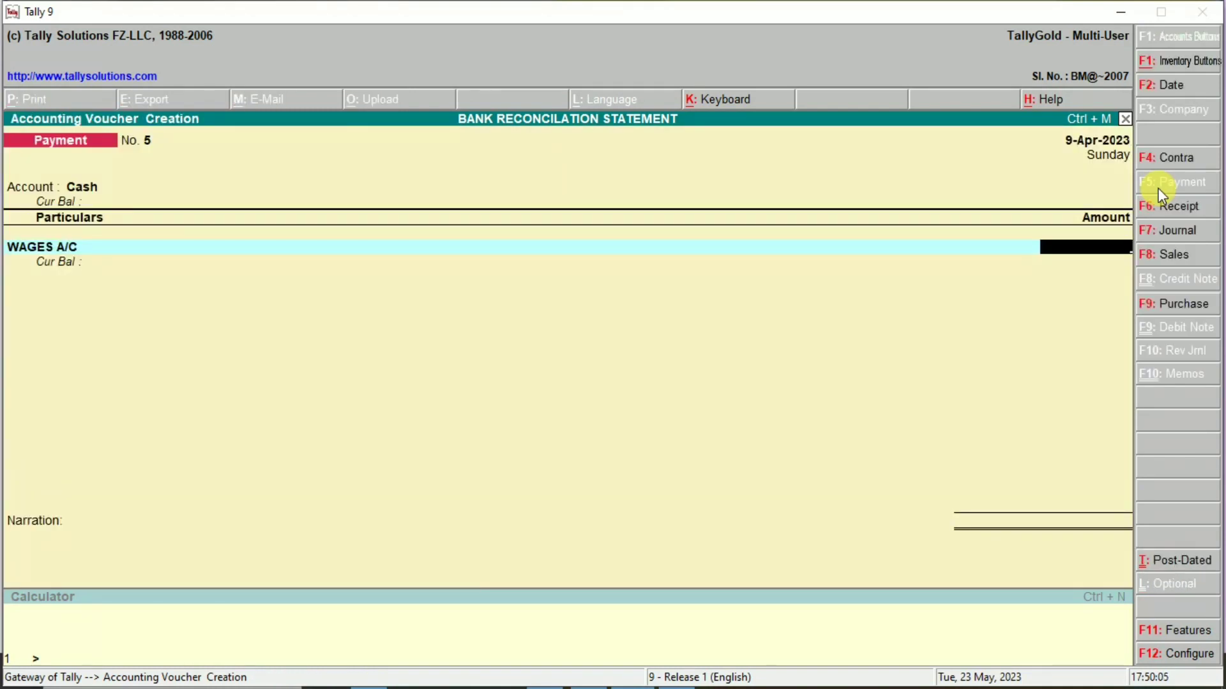
- Enter 1000 as the WAGES A/C amount, accept the payment voucher and return to the Gateway of Tally
text(1000)
key(Return)
key(Return)
key(Return)
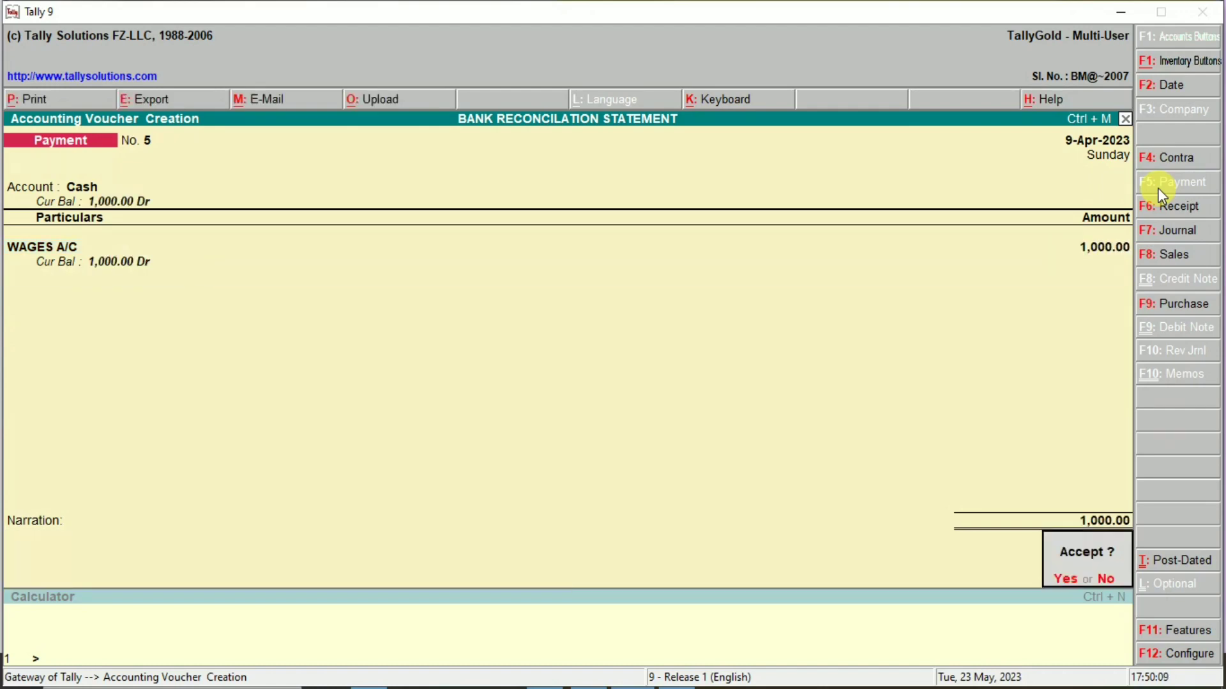
key(Return)
key(Escape)
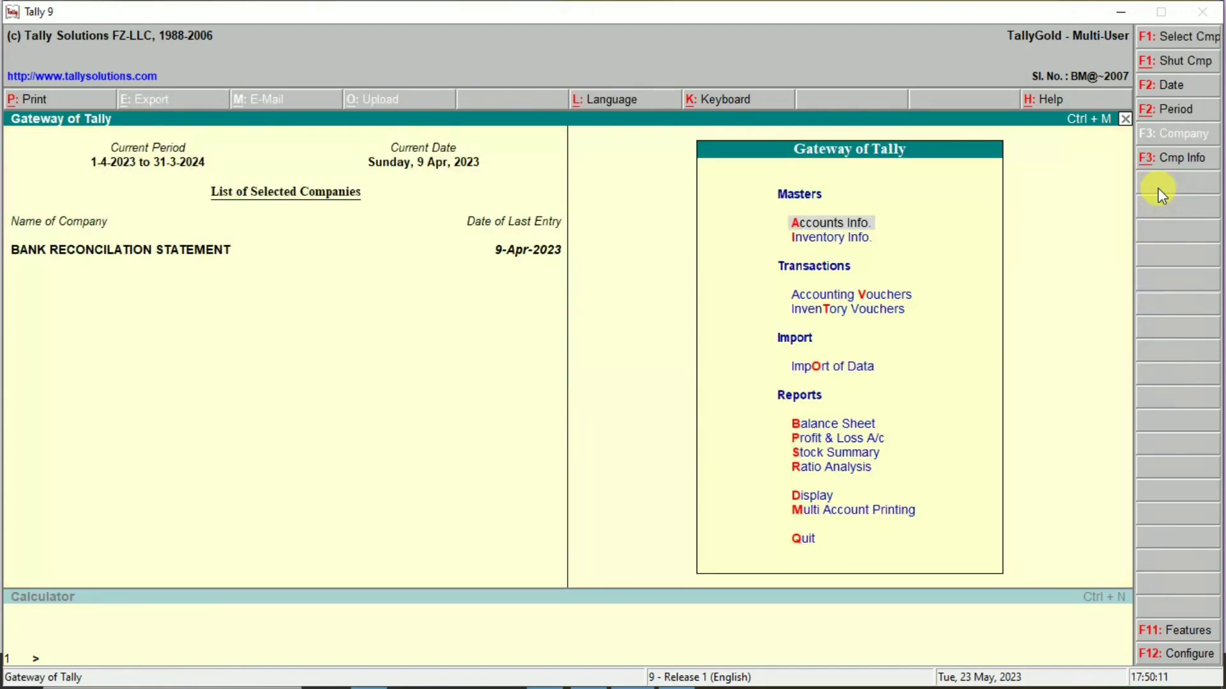
- Display the Cash/Bank Book summary from the account books and check the Cash and BANK A/C closing balances
key(Down)
key(Down)
key(Down)
key(Down)
key(Down)
key(Down)
key(Down)
key(Down)
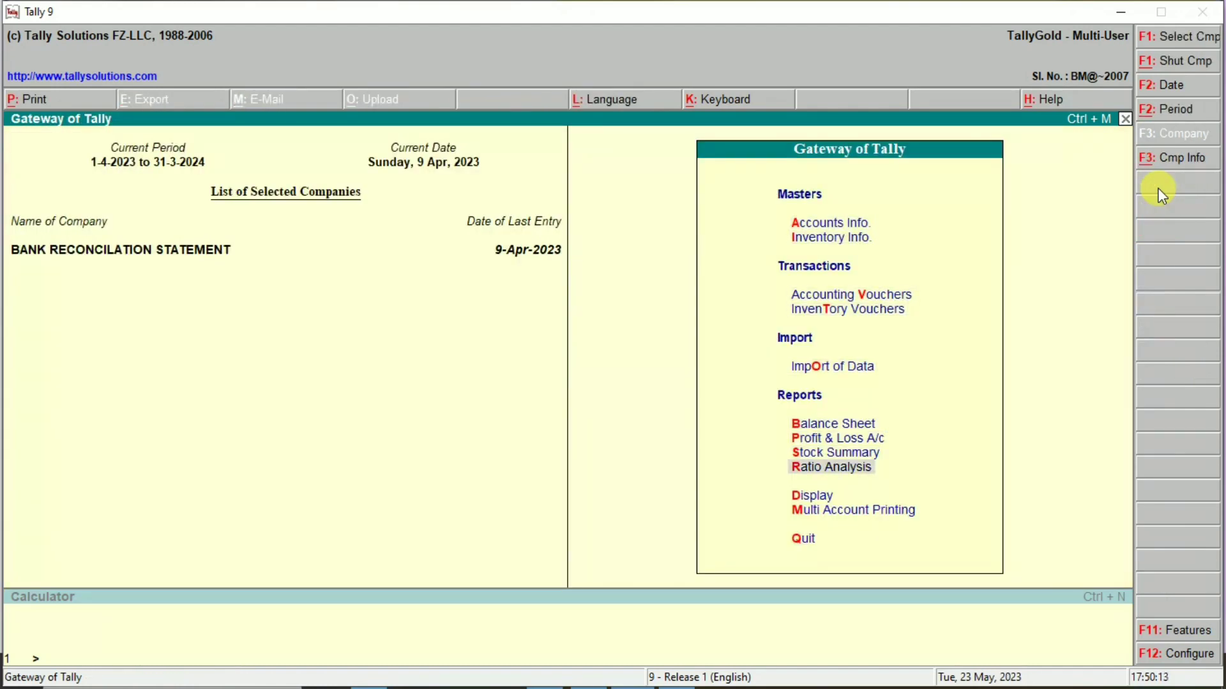
key(Down)
key(Return)
key(Down)
key(Down)
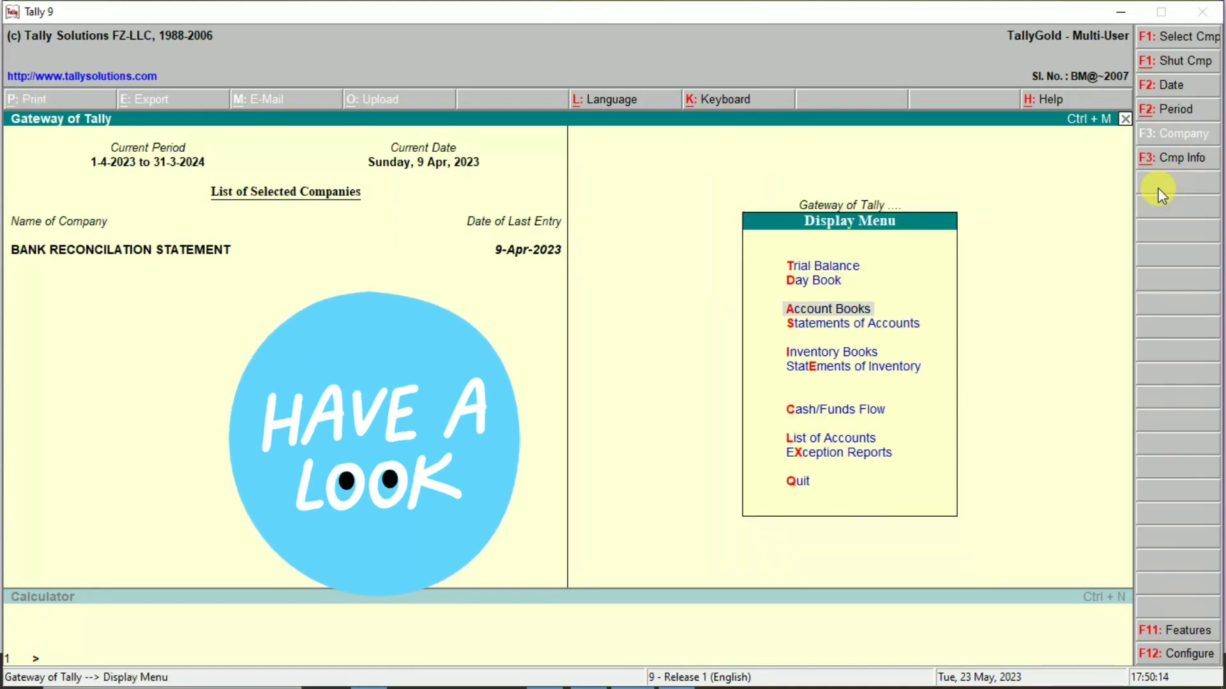
key(Return)
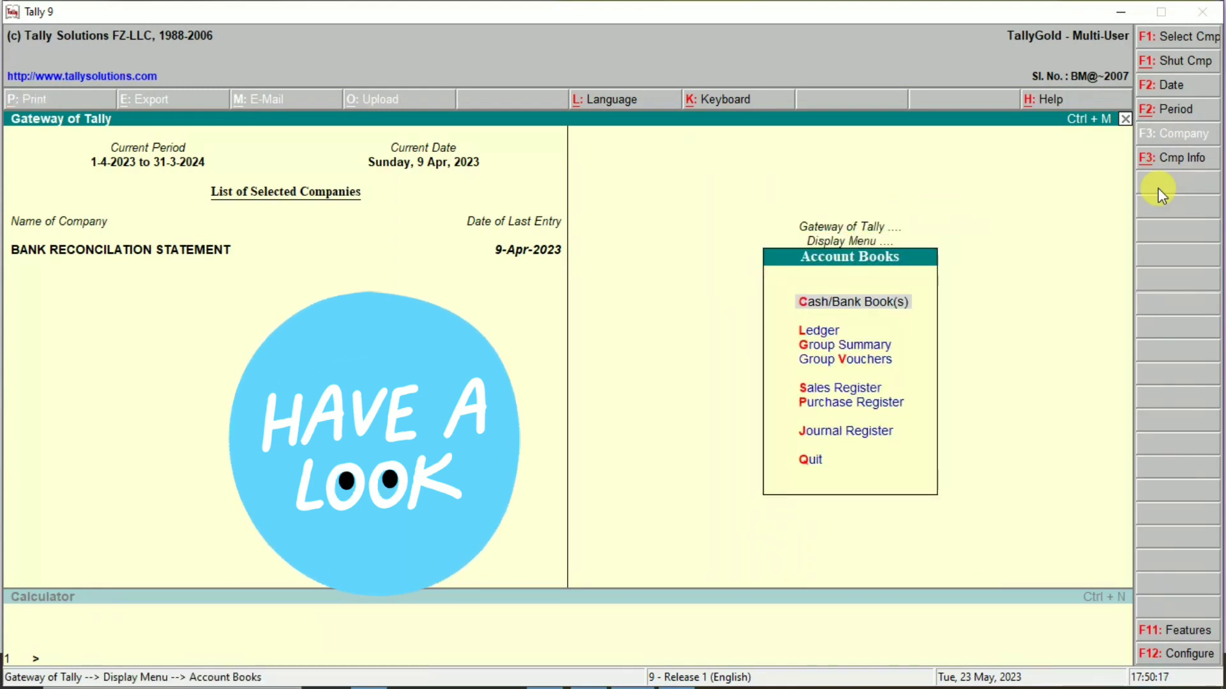
key(Return)
key(Down)
key(Down)
key(Down)
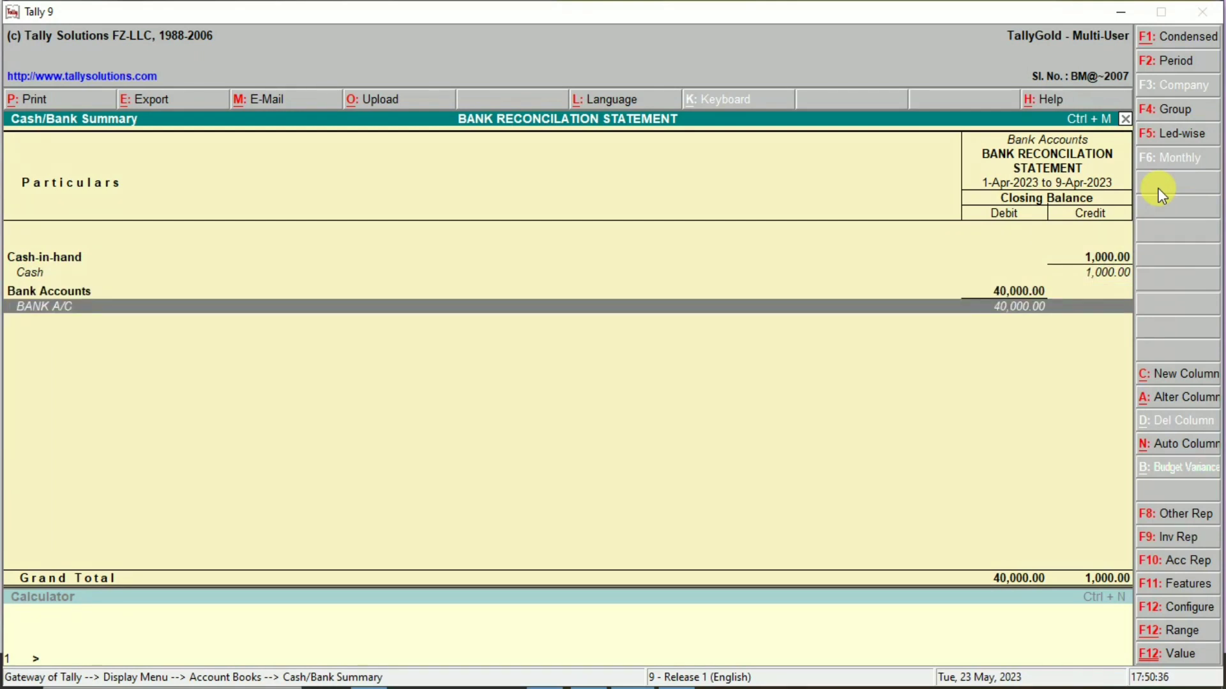
- Leave the Cash/Bank summary and open the Day Book from the display reports
key(Escape)
key(Escape)
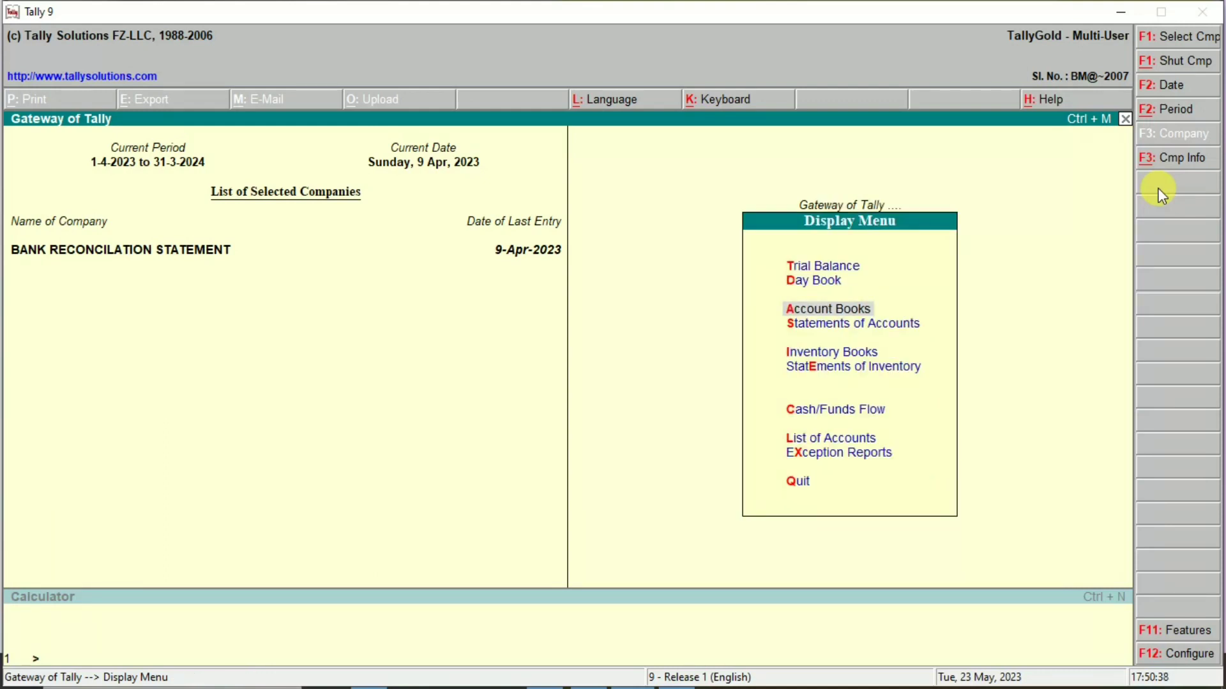
key(Escape)
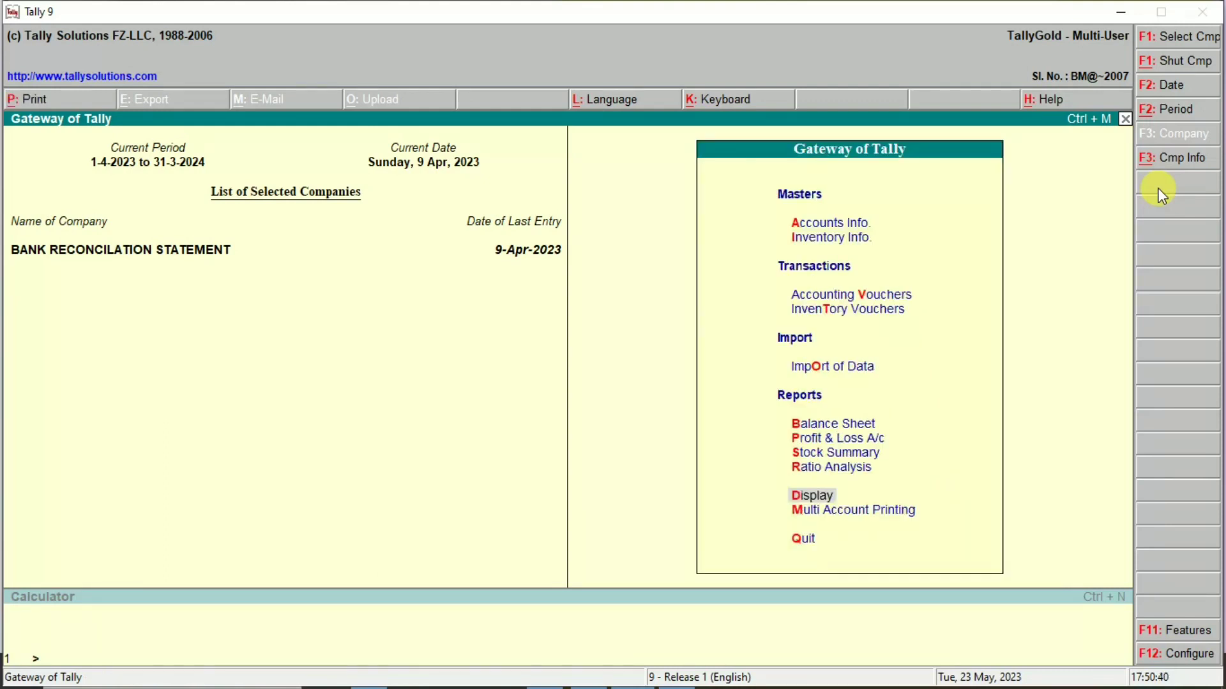
key(Down)
key(Down)
key(Down)
key(Down)
key(Down)
key(Down)
key(Down)
key(Down)
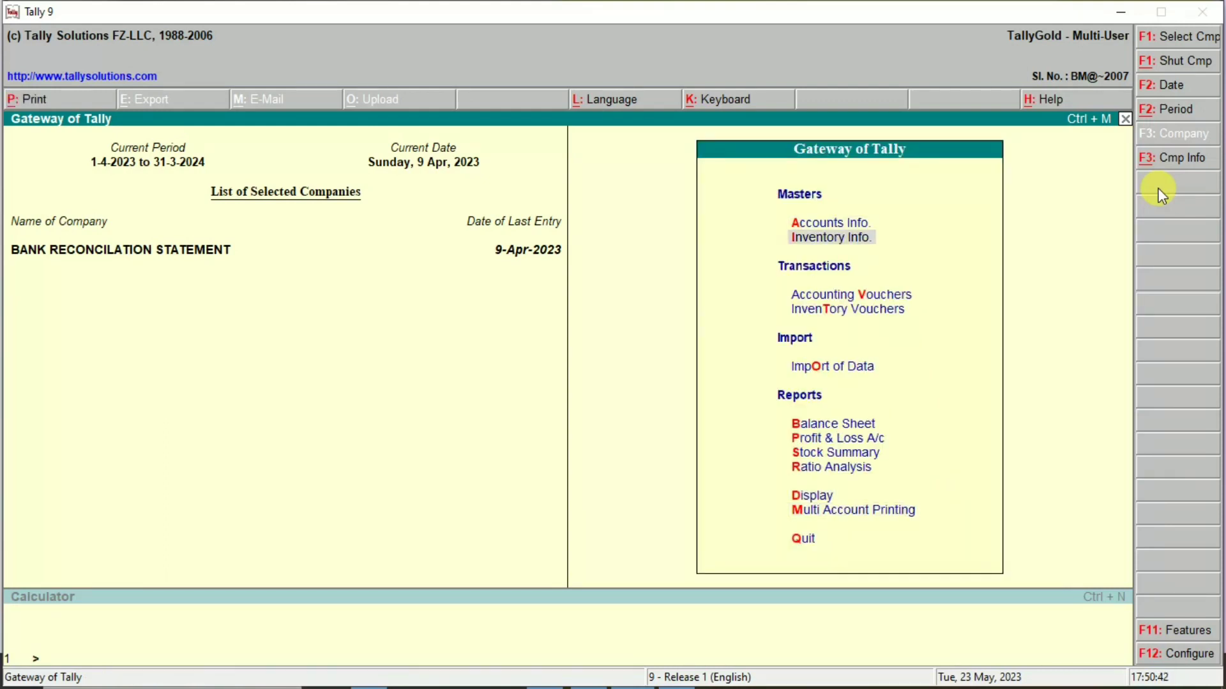
key(Down)
key(Down)
key(Down)
key(Down)
key(Down)
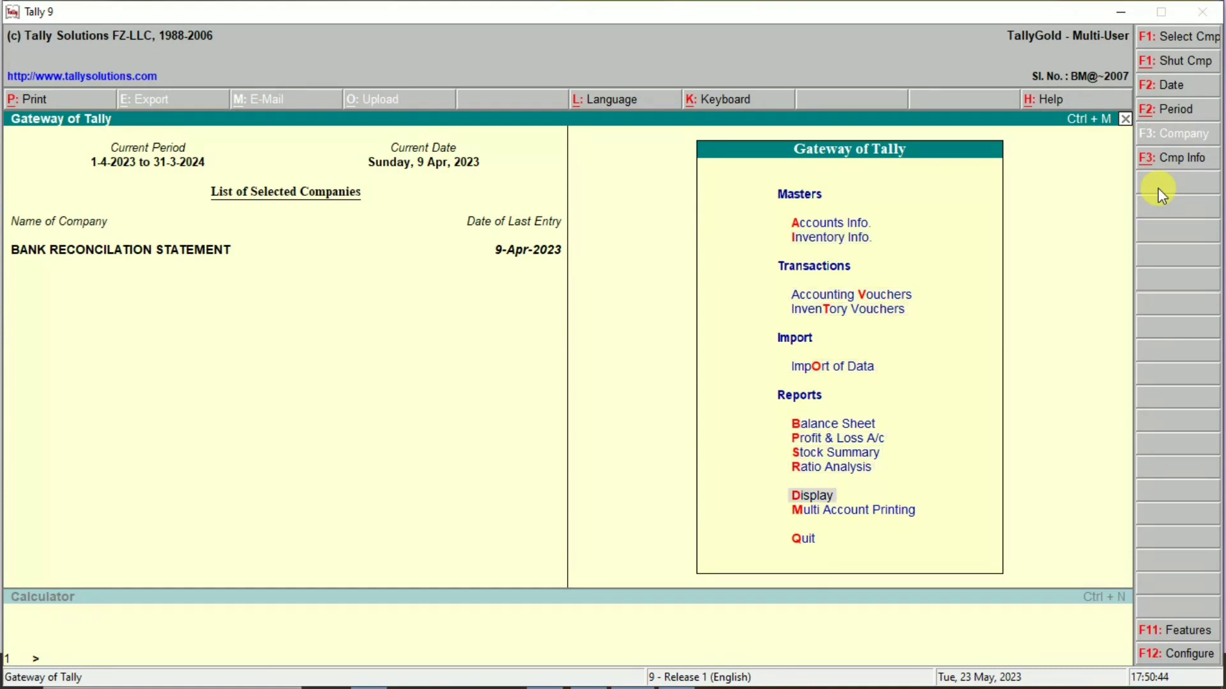
key(Up)
key(Down)
key(Up)
key(Return)
key(Down)
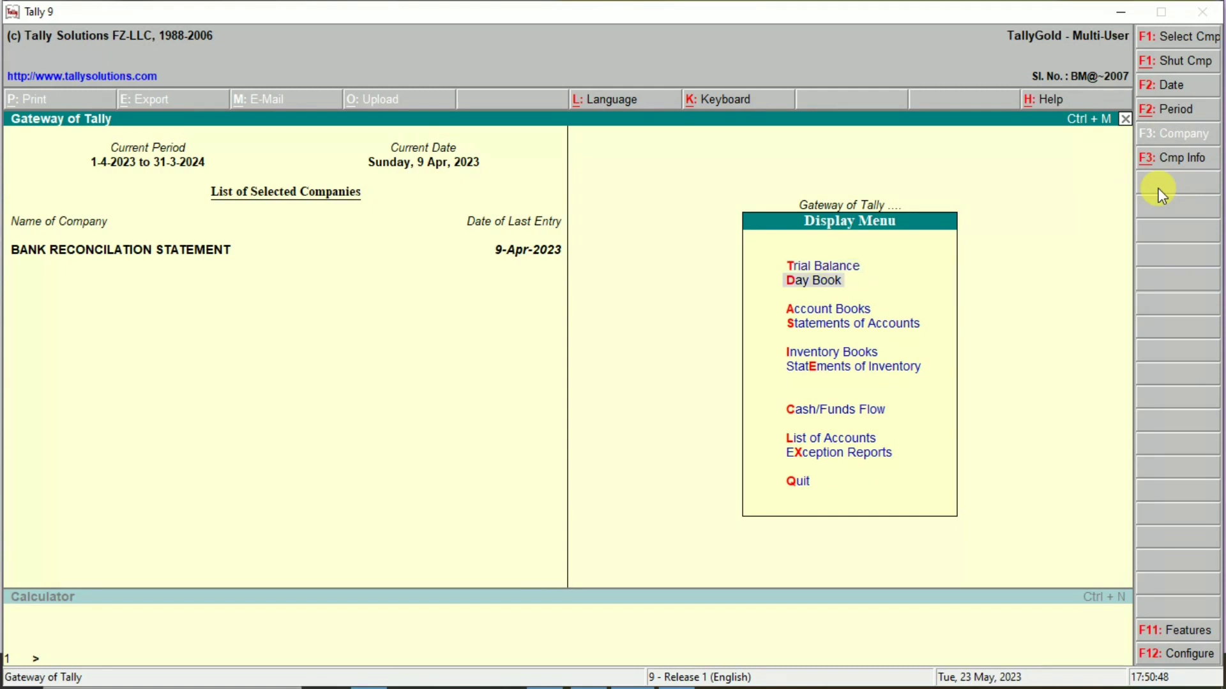
key(Return)
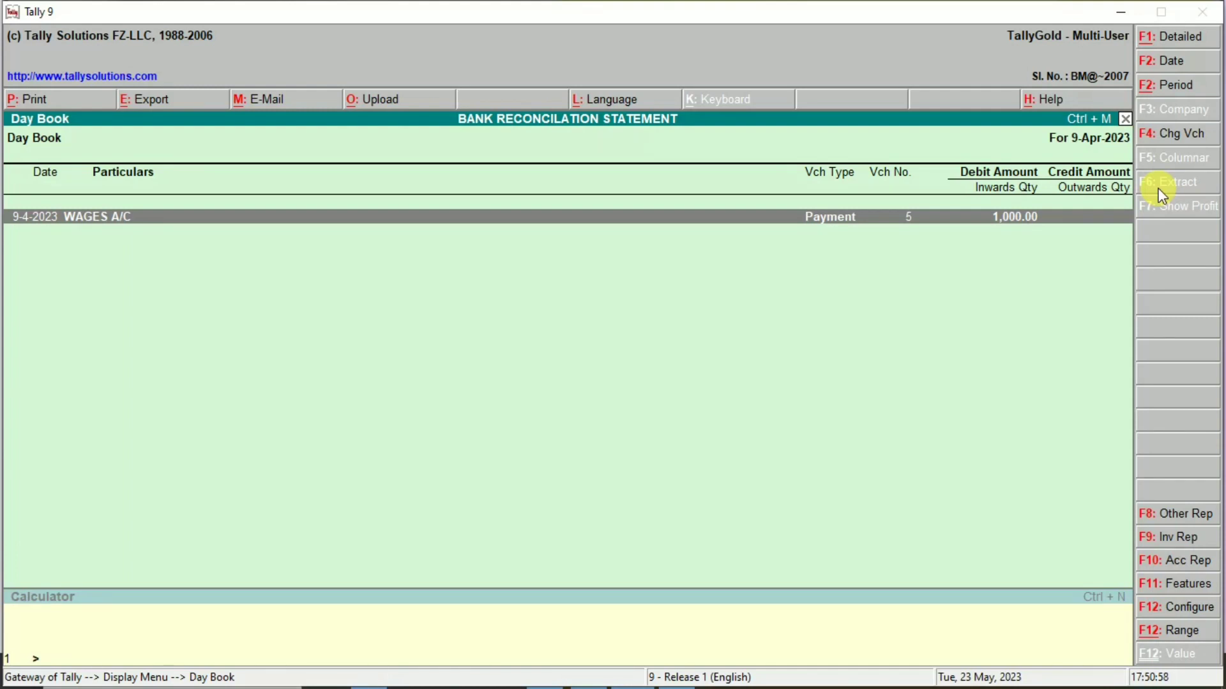
- Change the Day Book period to 1-4-2023 through 9-4-2023
key(alt+F2)
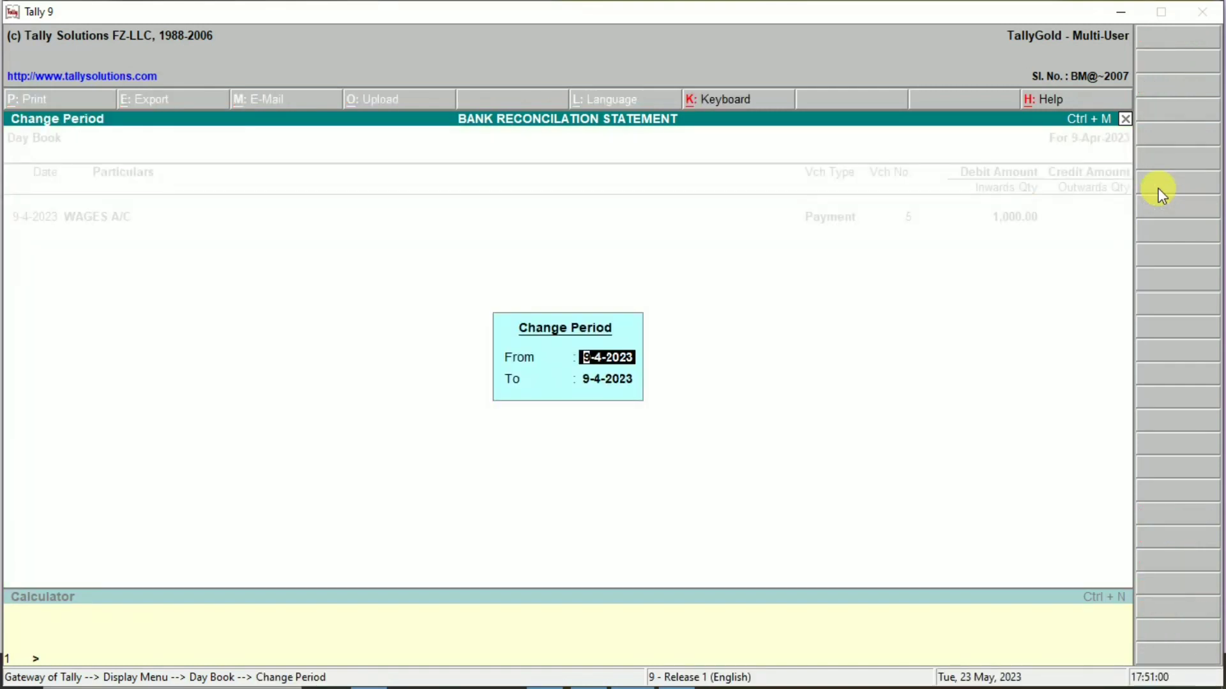
text(1-4)
key(Return)
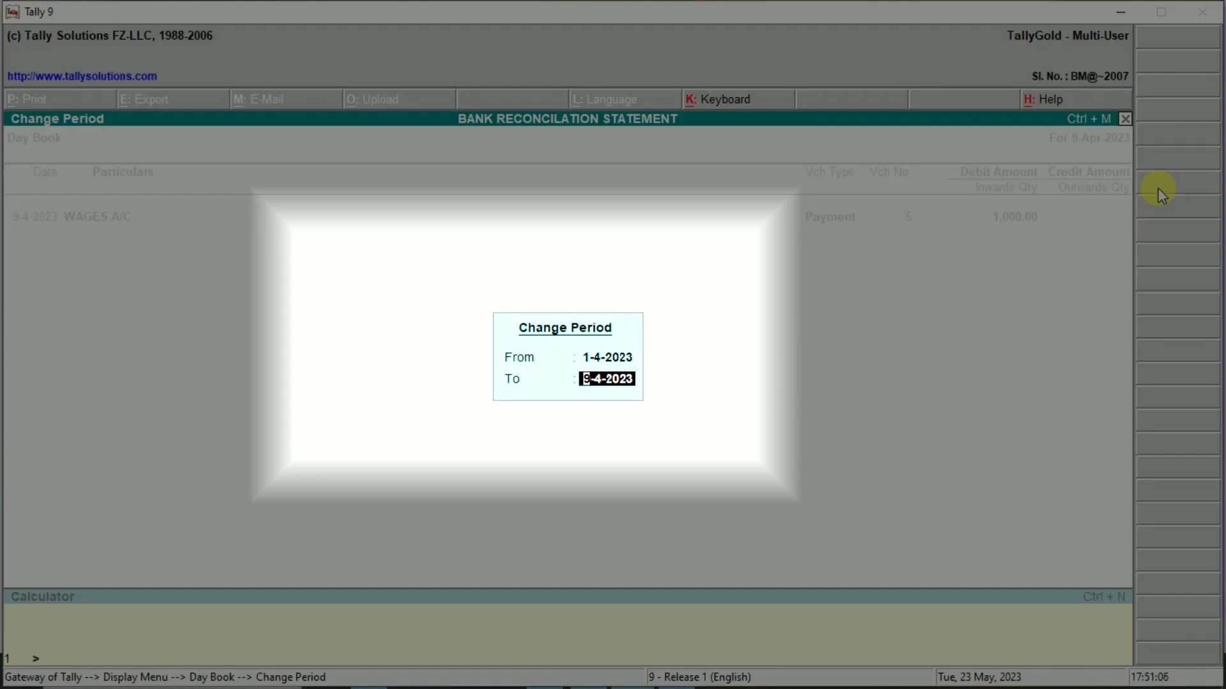
key(Return)
key(Return)
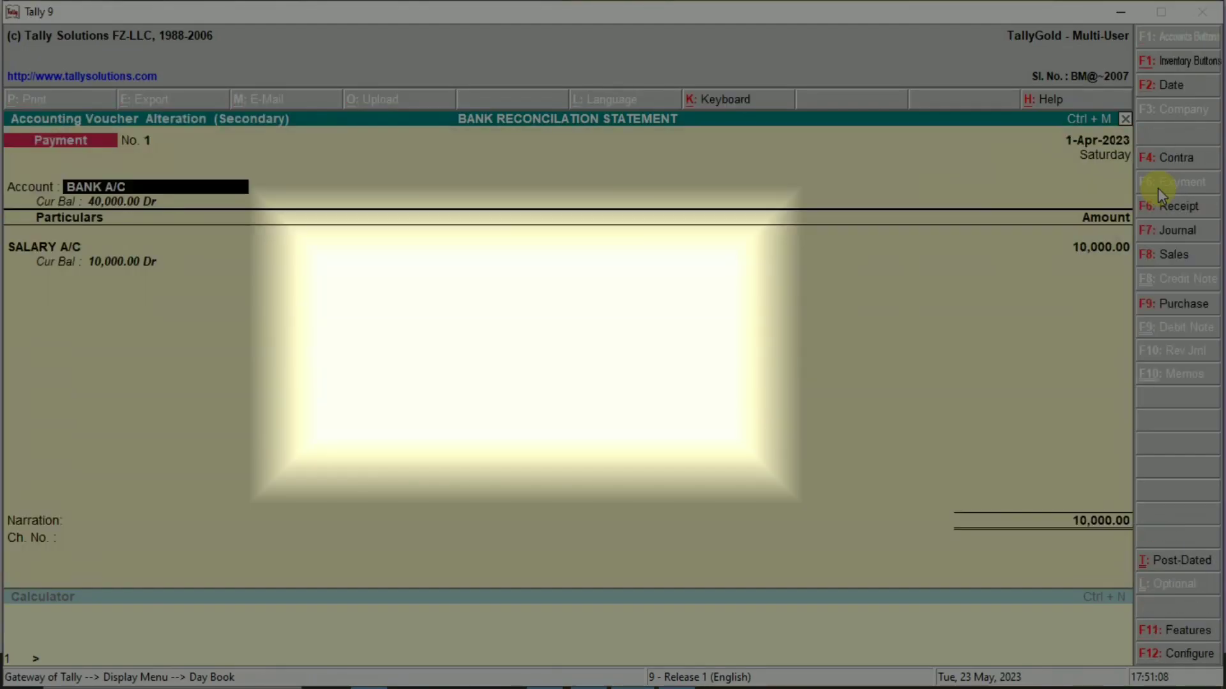
key(Escape)
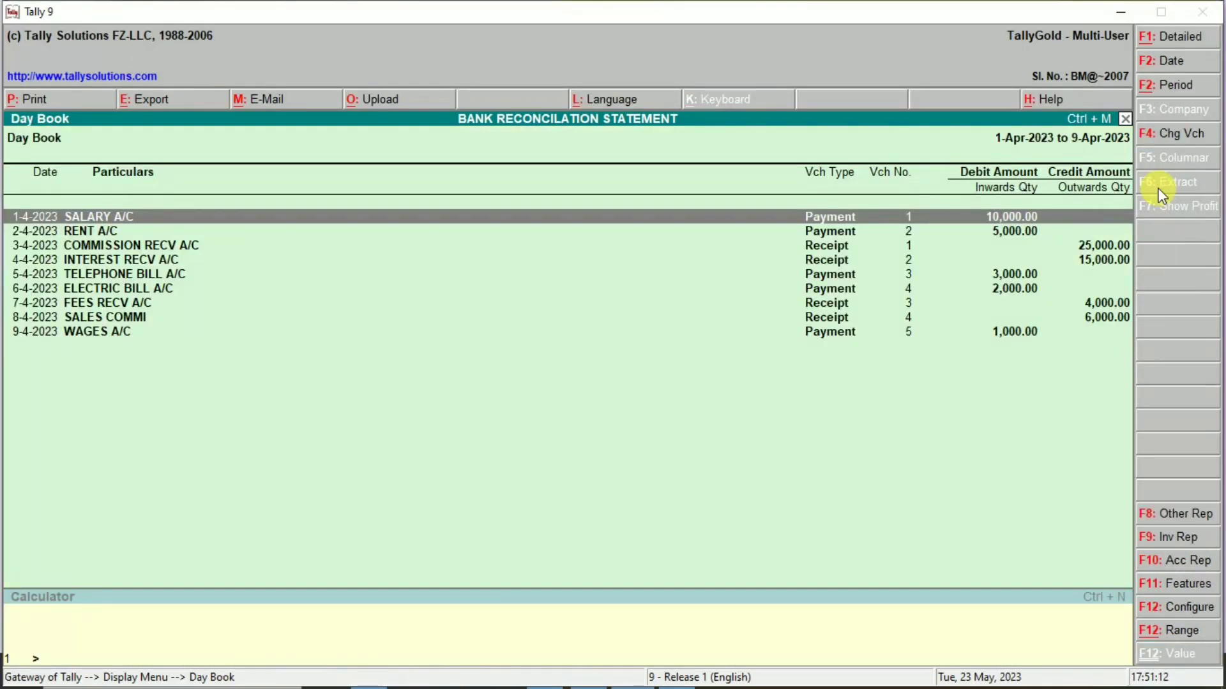
- Change the account of the 9-4-2023 WAGES A/C payment voucher to BANK A/C, accept it and return to the Gateway of Tally
key(Down)
key(Down)
key(Down)
key(Down)
key(Down)
key(Down)
key(Down)
key(Down)
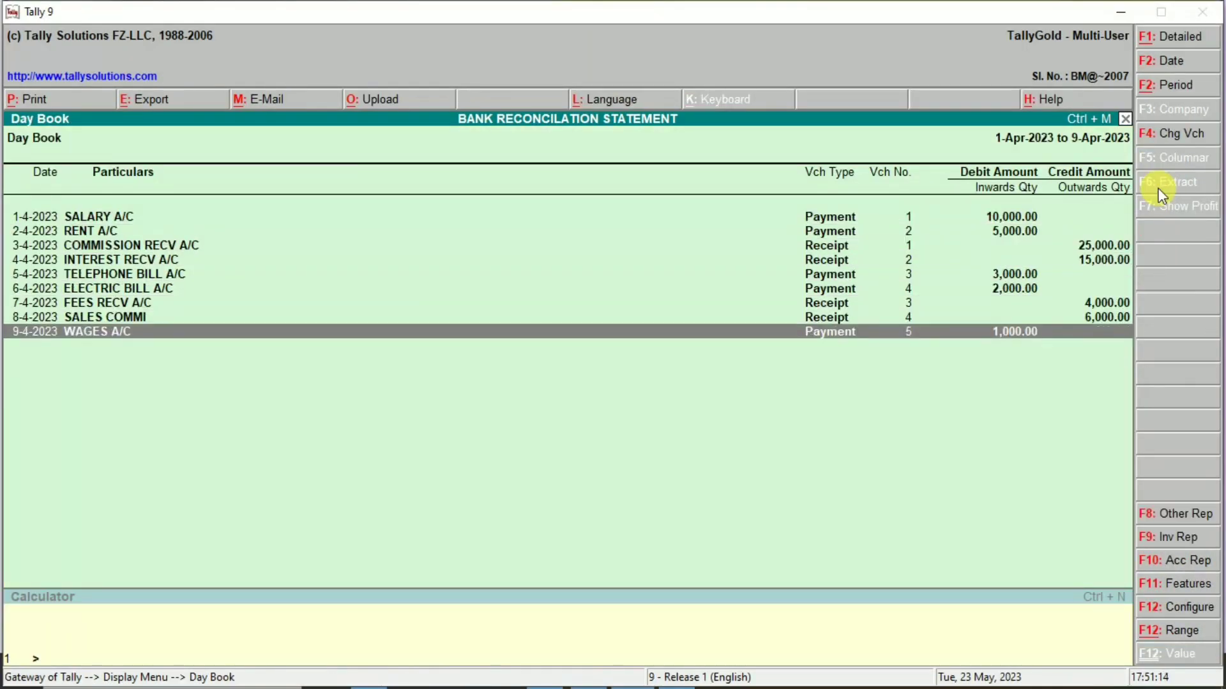
key(Return)
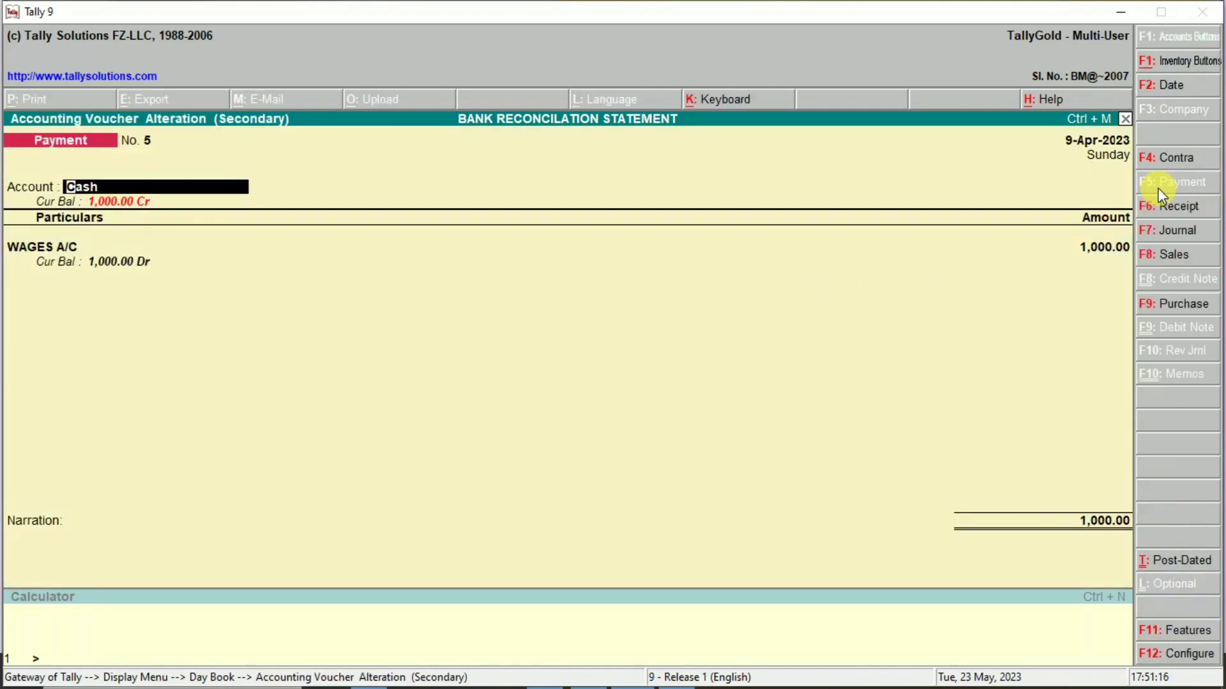
text(b)
key(Return)
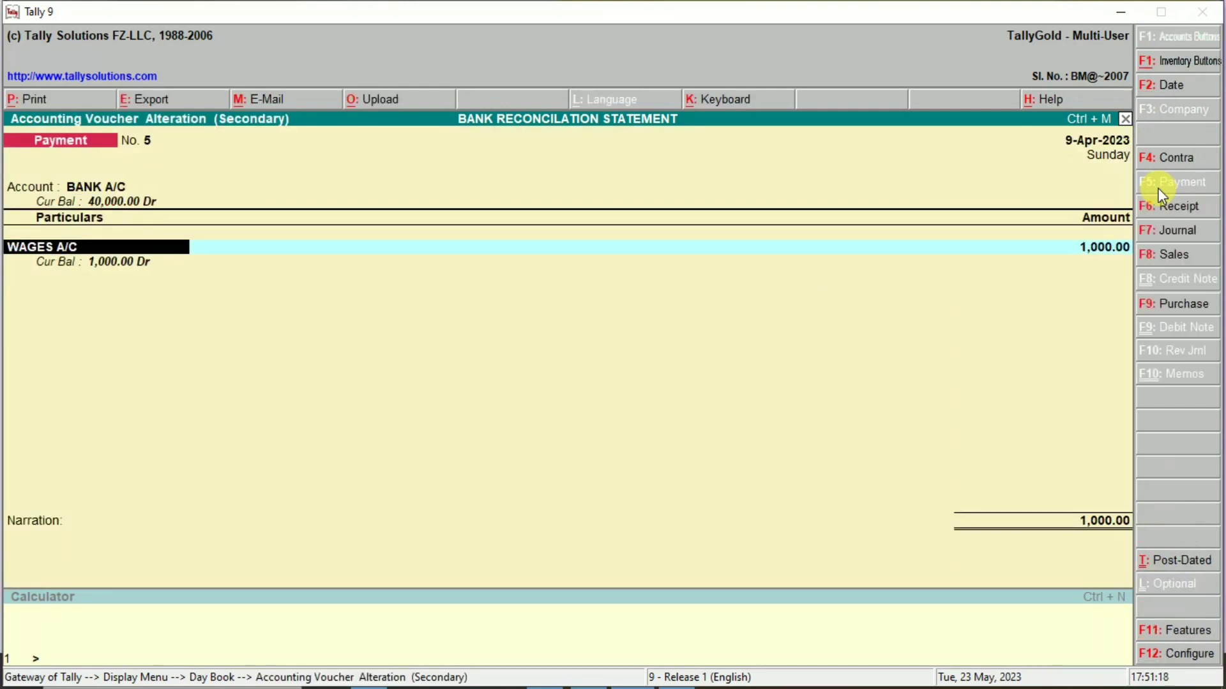
key(ctrl+a)
key(Escape)
key(Escape)
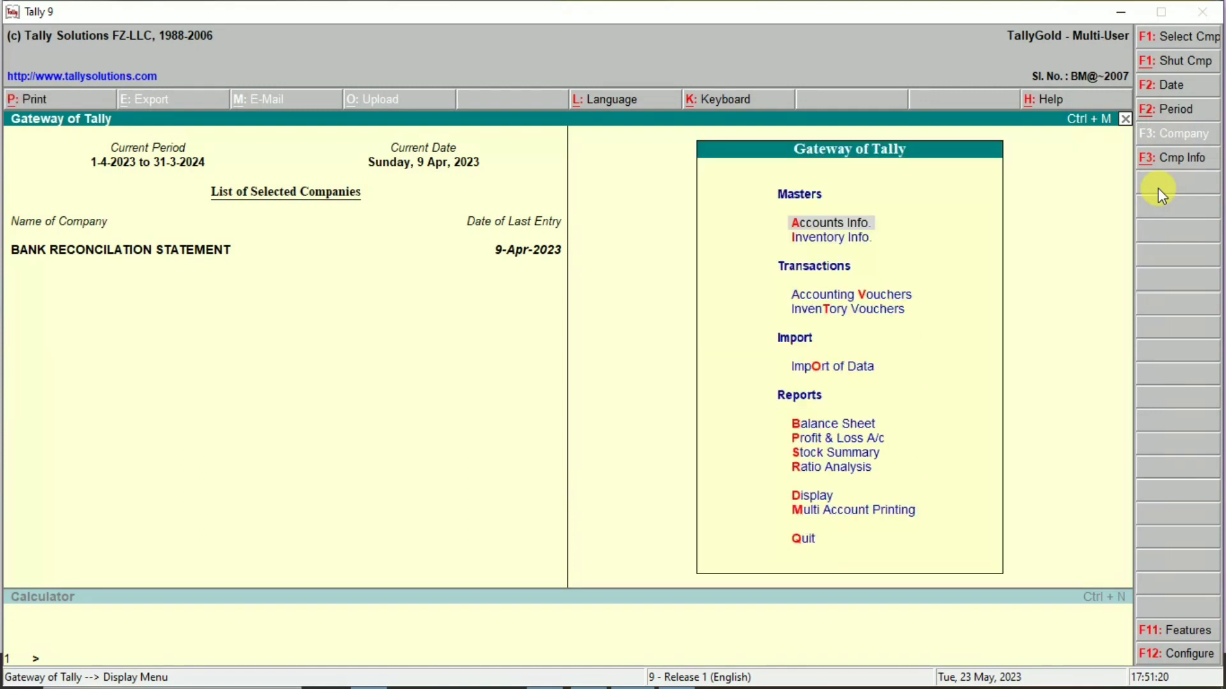
key(Down)
key(Down)
key(Down)
key(Down)
key(Down)
key(Down)
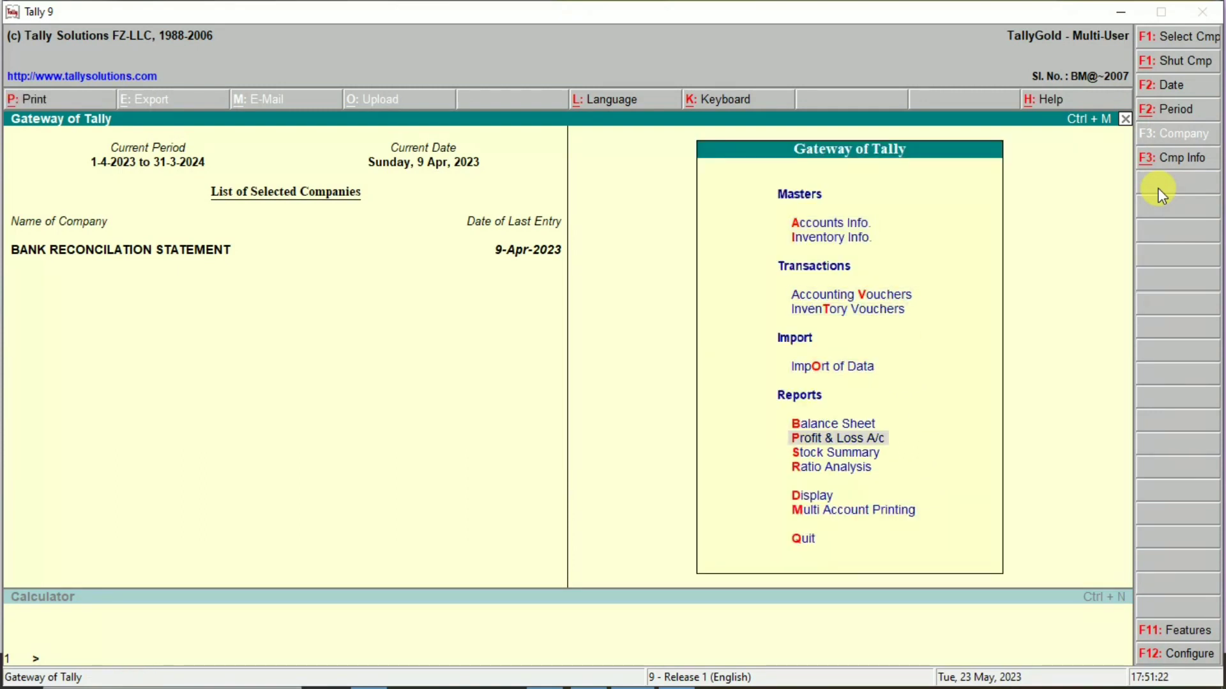
key(Up)
key(Up)
key(Up)
key(Up)
key(Down)
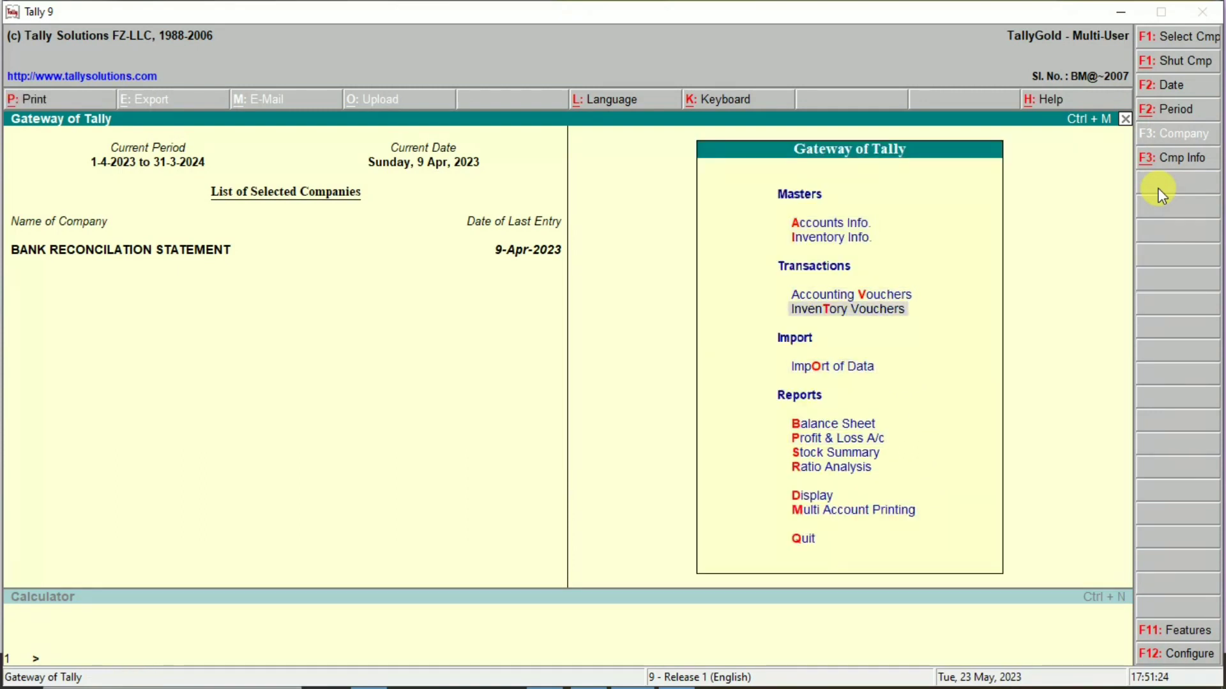
key(Up)
- Display the Bank Accounts summary from the account books in the display reports
key(Down)
key(Down)
key(Down)
key(Down)
key(Down)
key(Down)
key(Down)
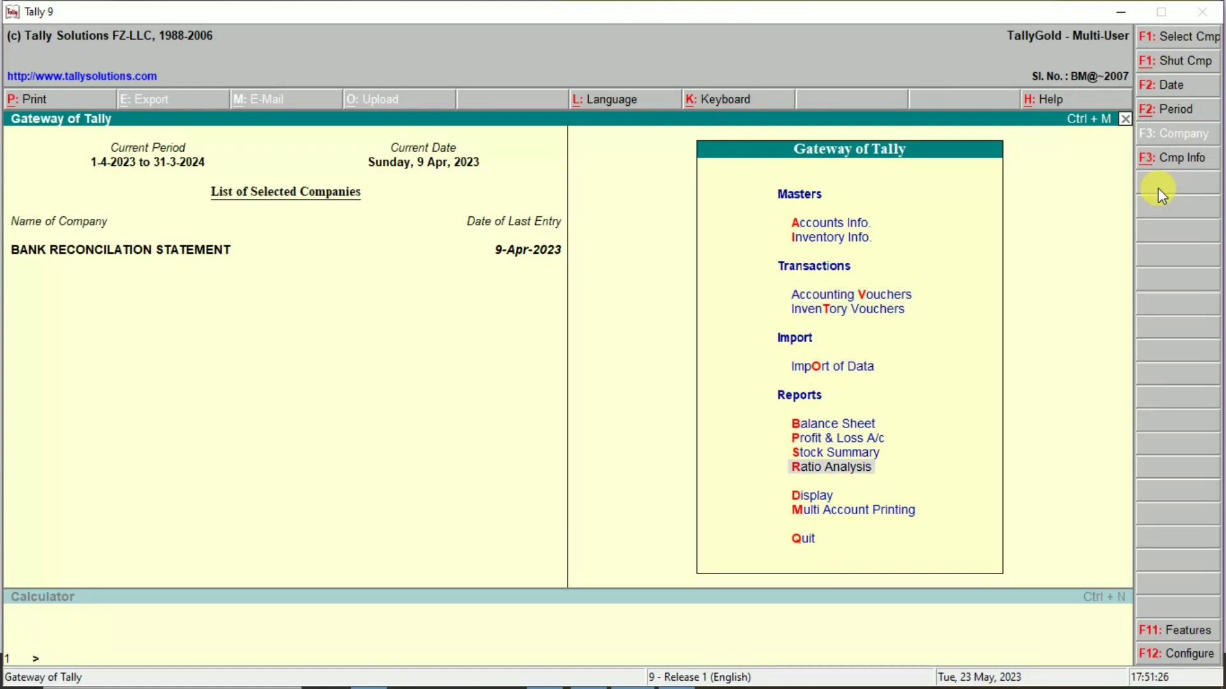
key(Return)
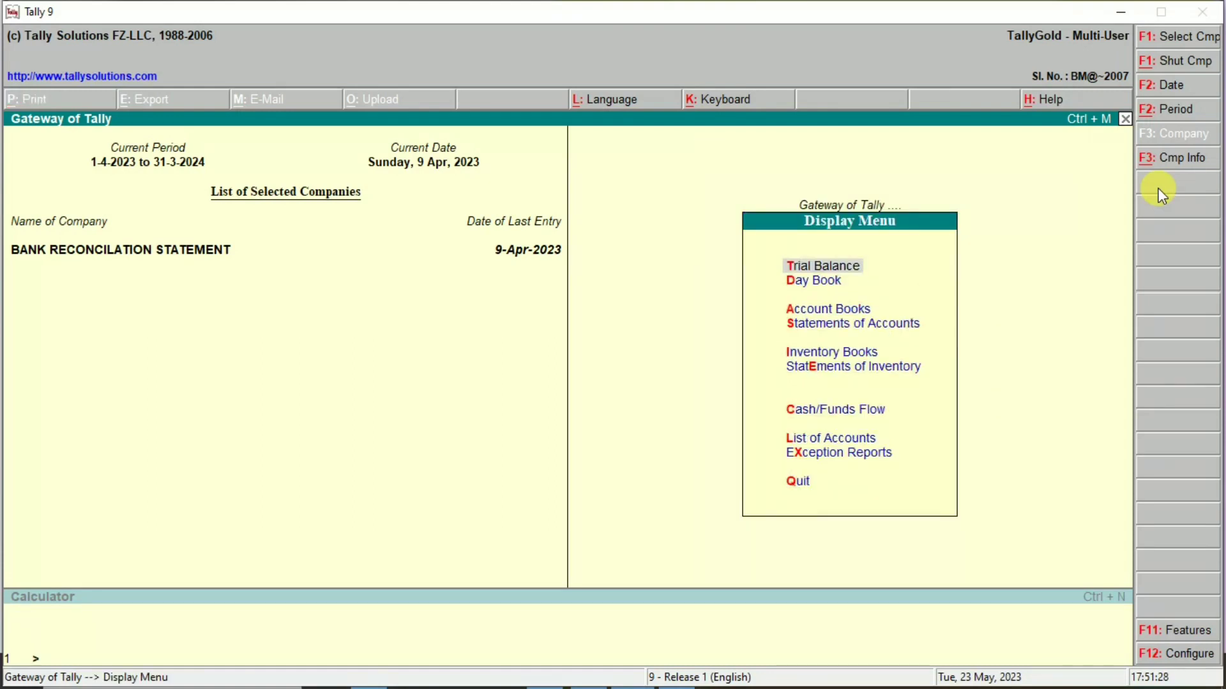
key(Down)
key(Down)
key(Return)
key(Return)
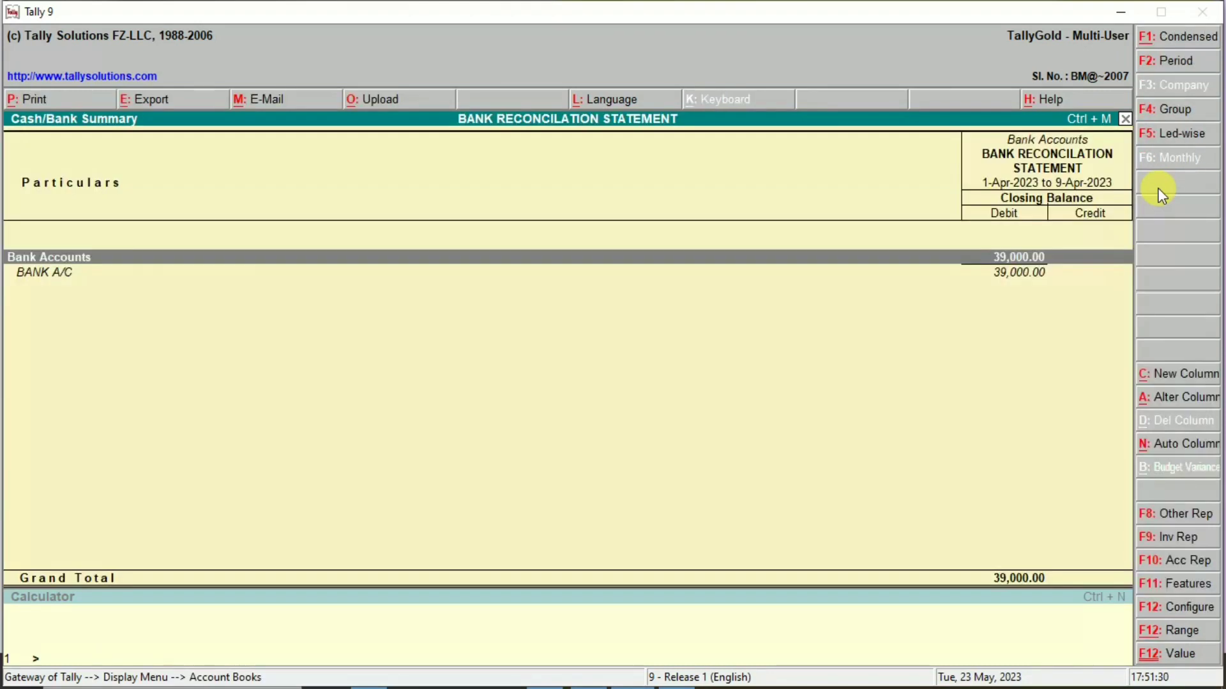
- Reconcile the April ledger vouchers of BANK A/C, setting all their bank dates to 9-4-2023
key(Down)
key(Return)
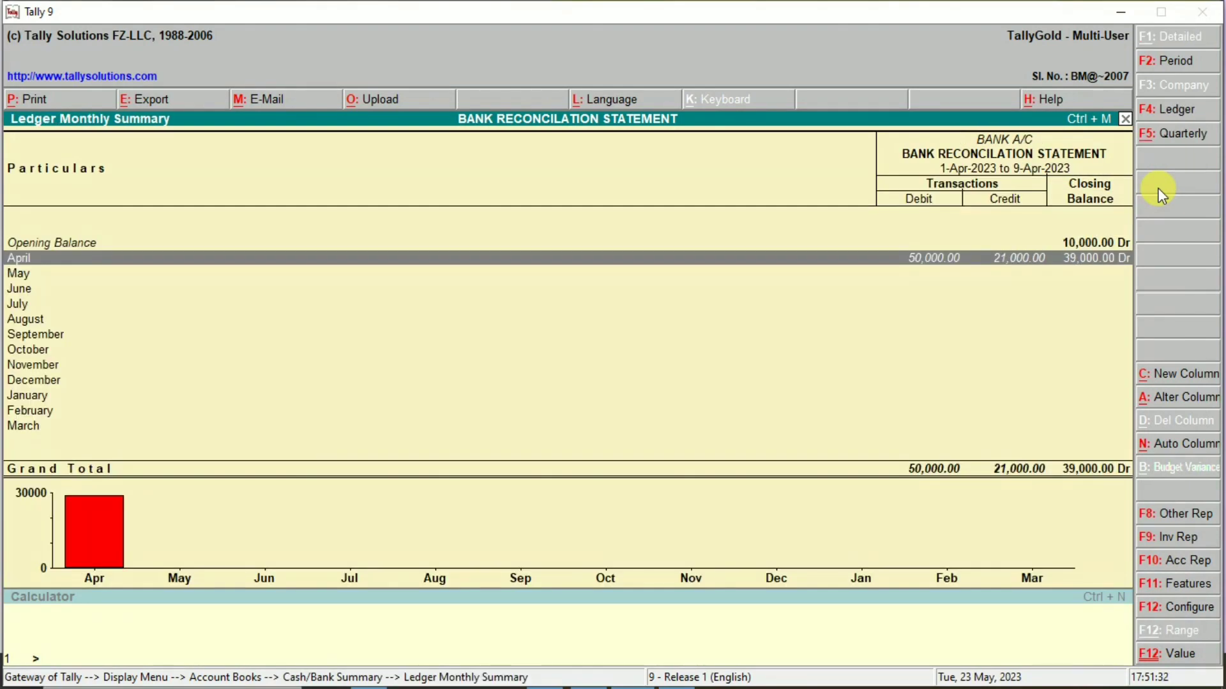
key(Return)
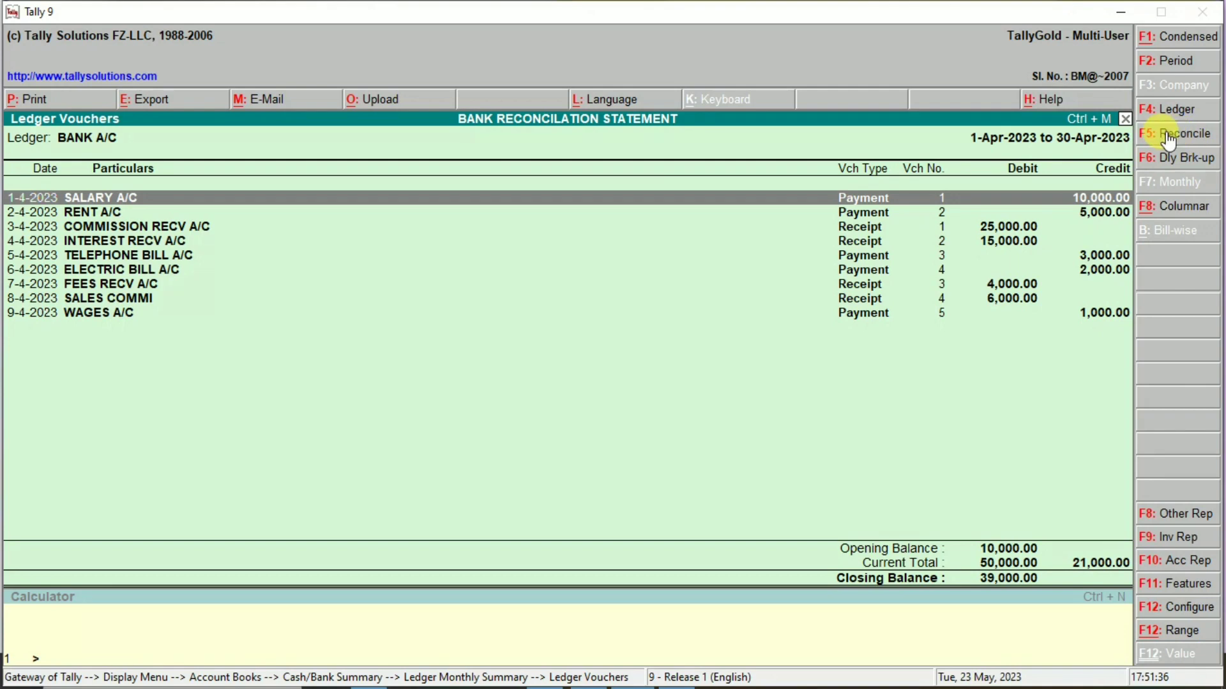
click(1187, 134)
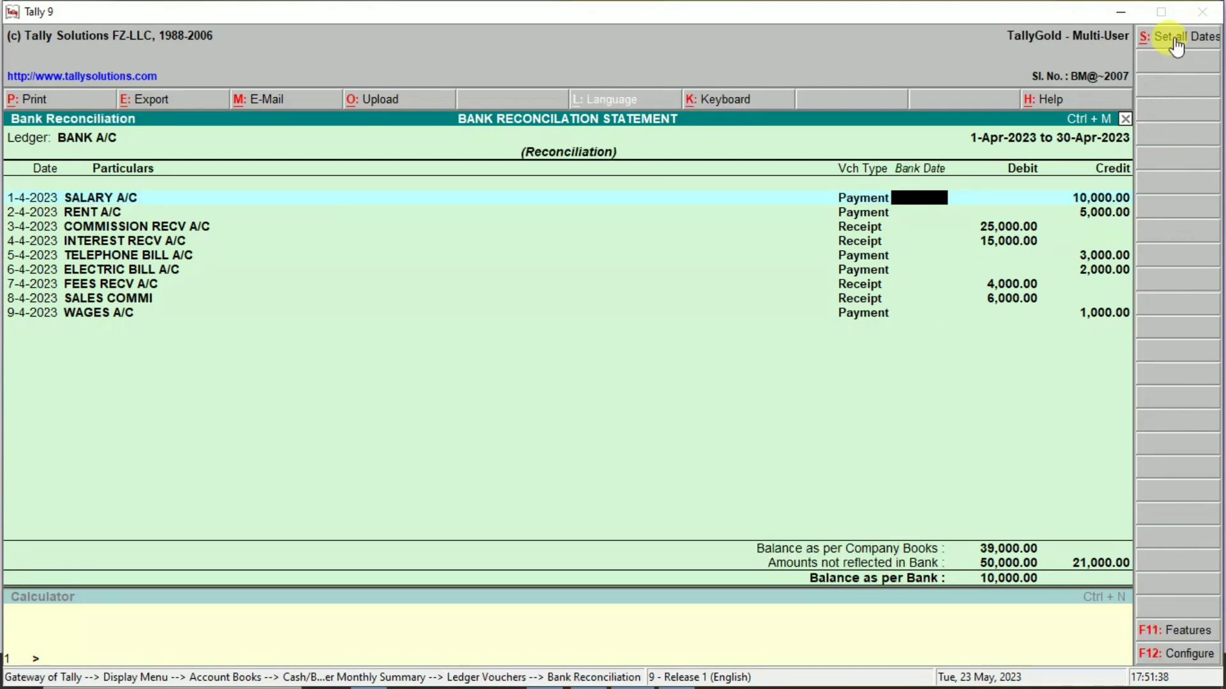
click(1177, 39)
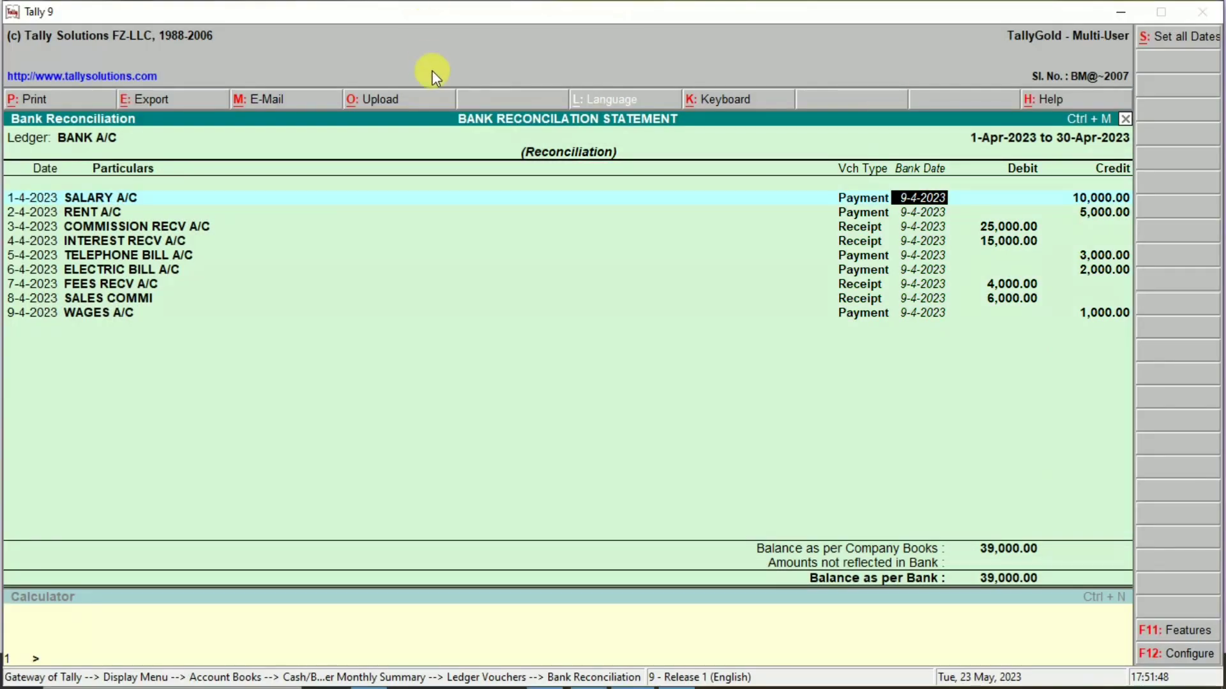
- Generate a print preview of the BANK A/C reconciliation statement and enlarge it for reading
click(44, 98)
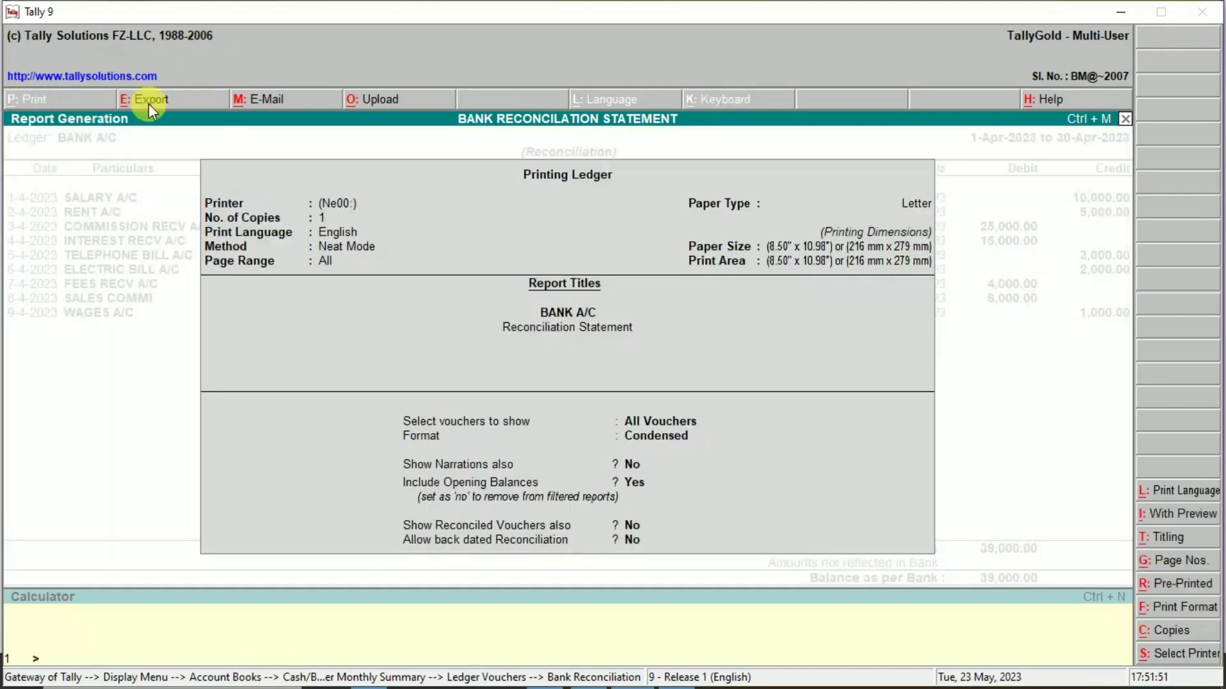
click(1167, 519)
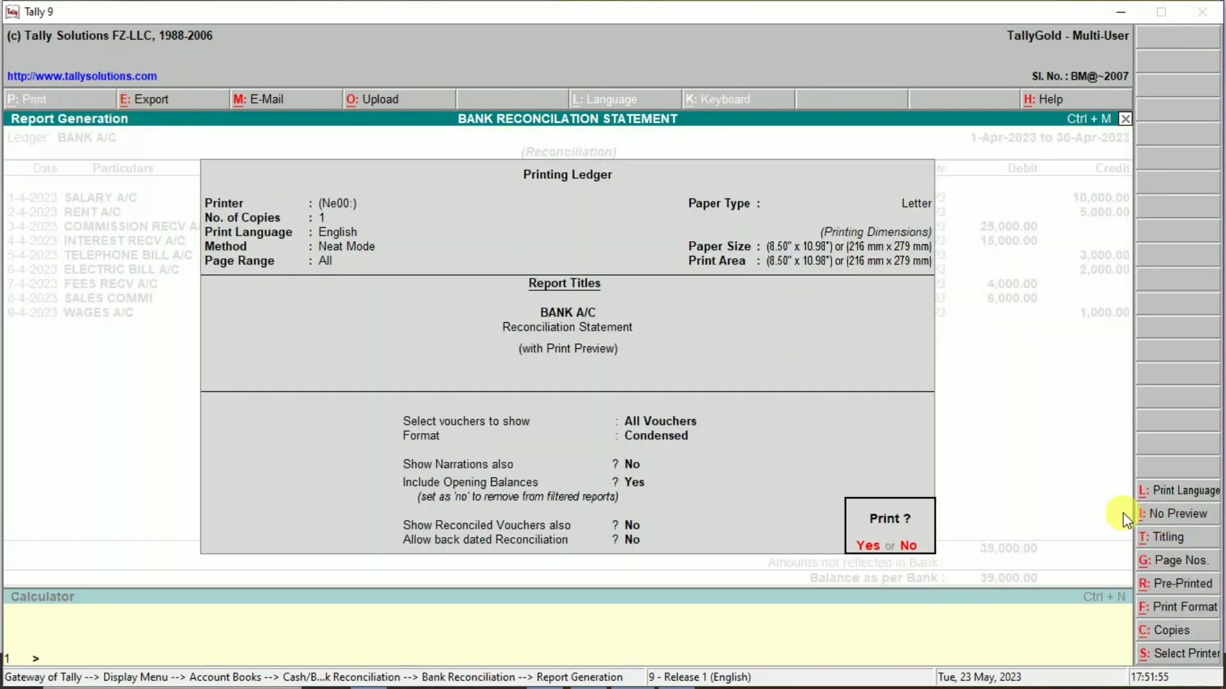
click(875, 549)
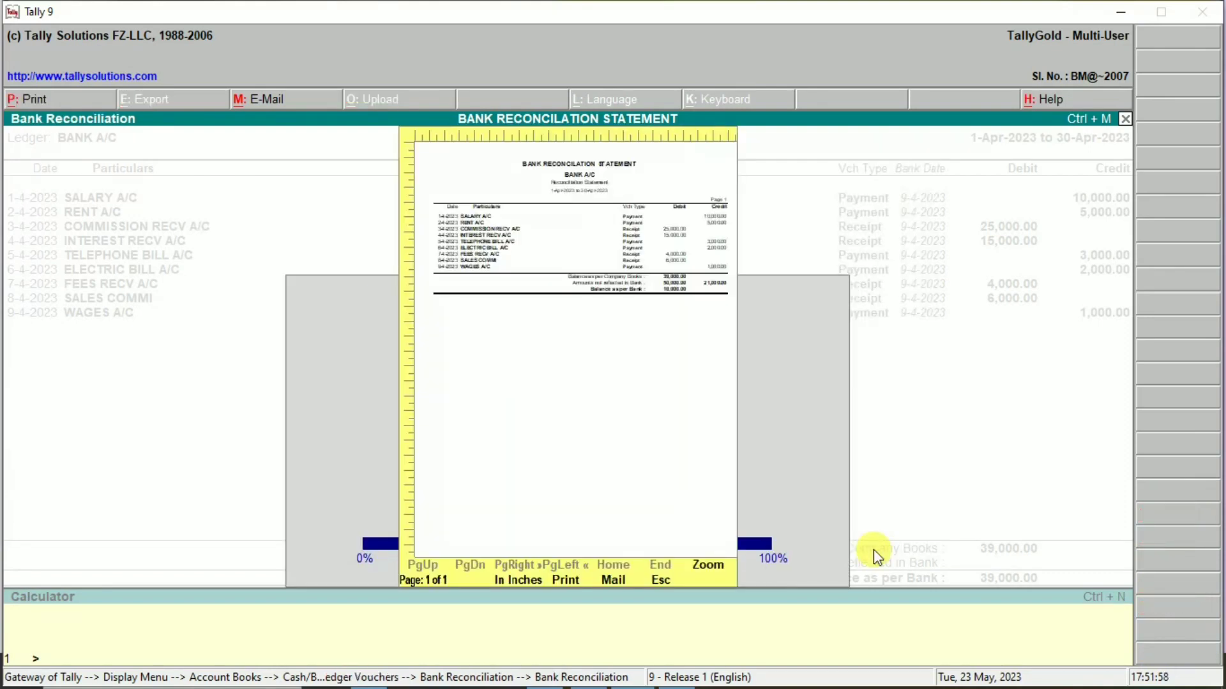
click(708, 565)
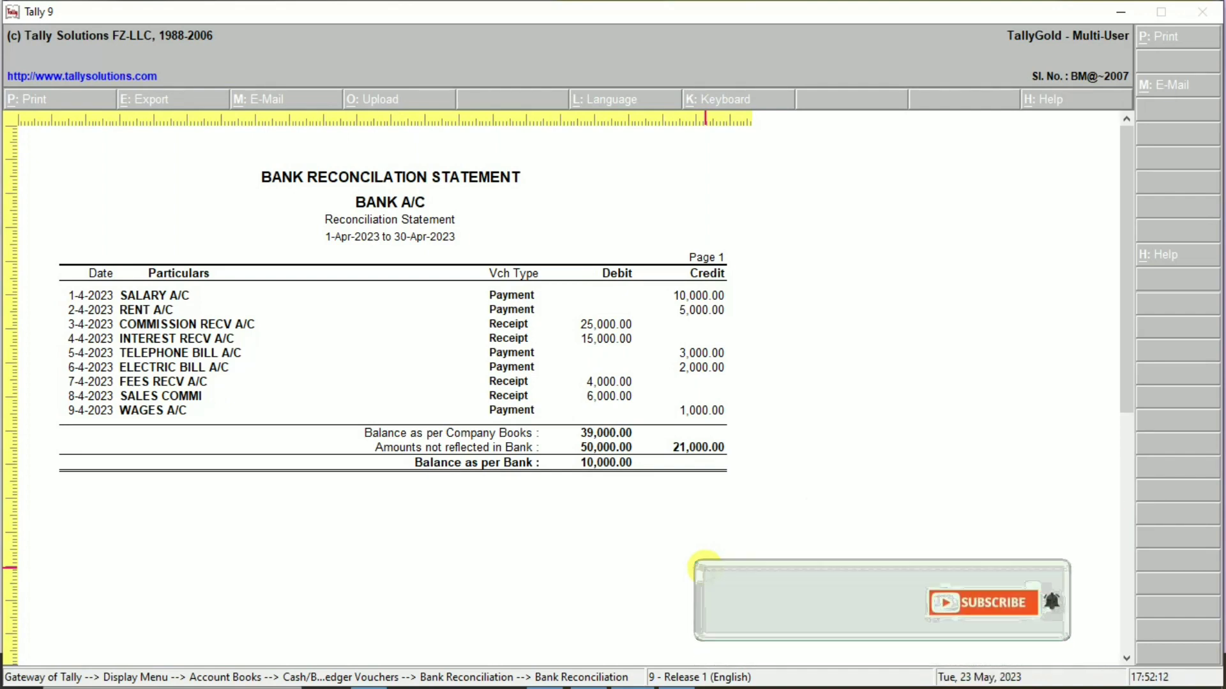
- Close the preview, leave the BANK A/C reconciliation and ledger reports, and return to the list of display reports
key(Escape)
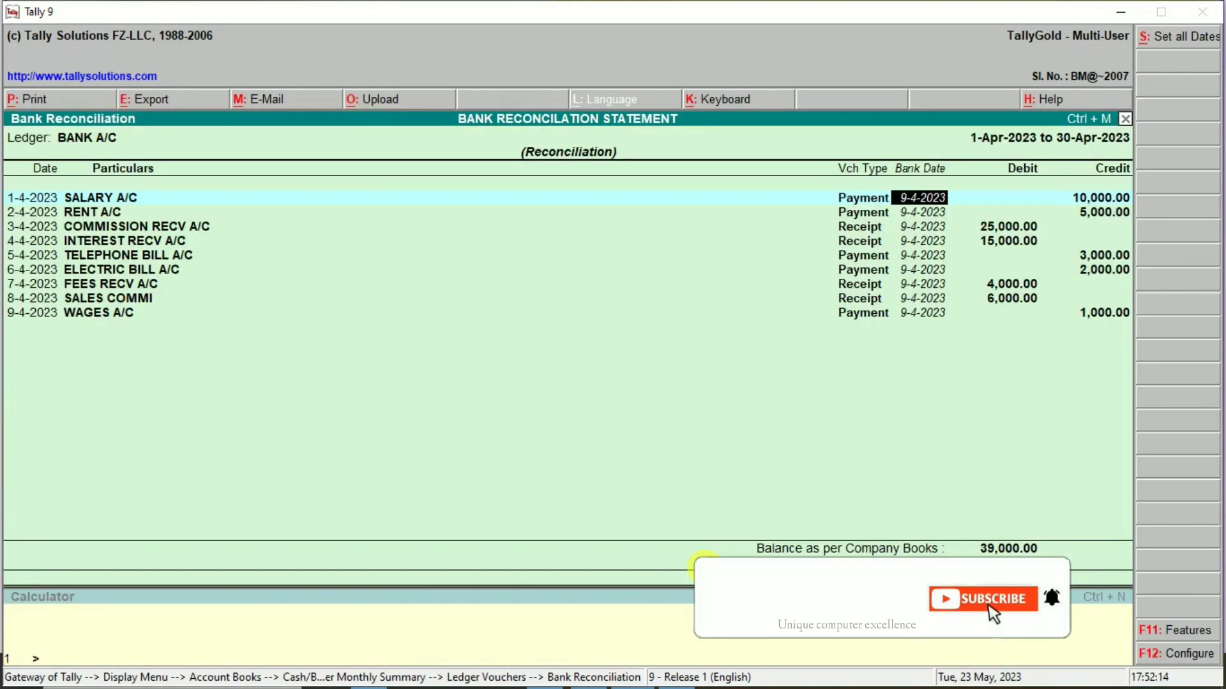
key(Escape)
key(Escape)
key(Escape)
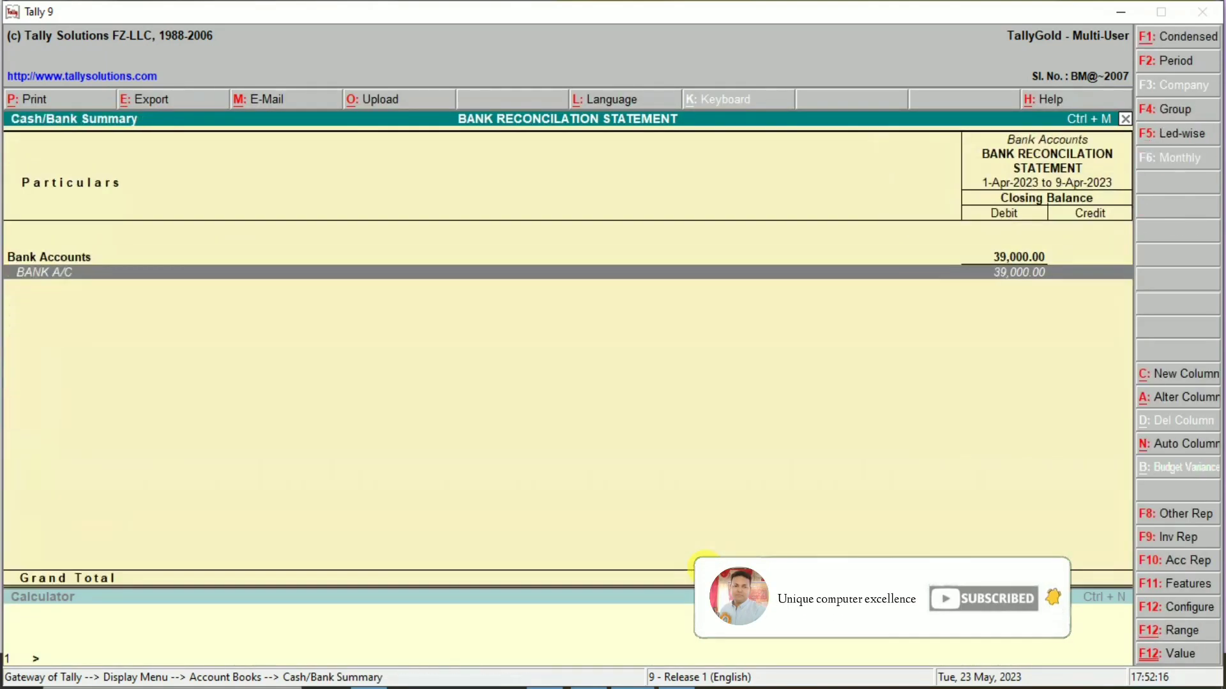
key(Escape)
key(Escape)
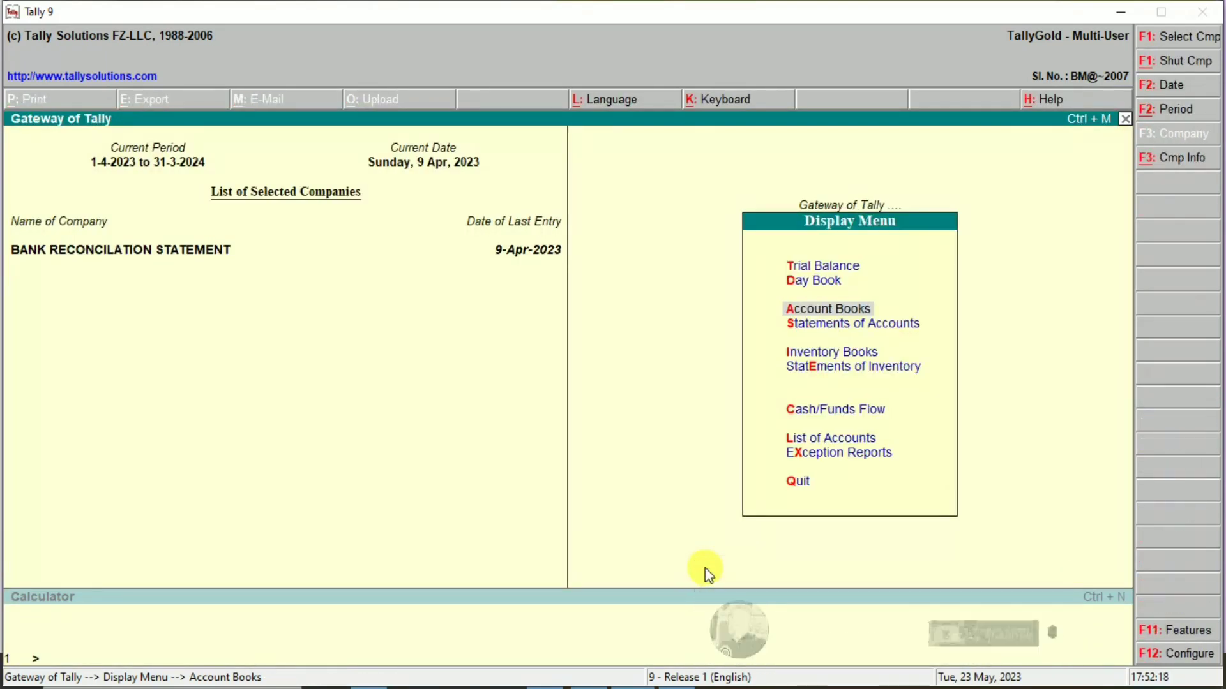